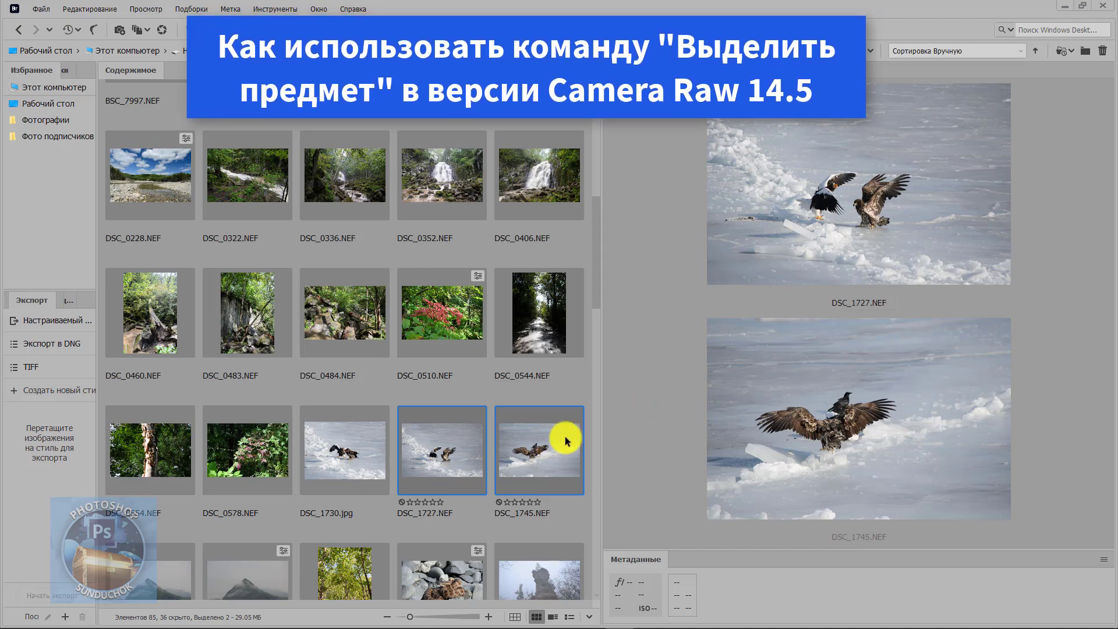
Open DSC_1727.NEF and DSC_1745.NEF from Bridge into Camera Raw
double_click(533, 435)
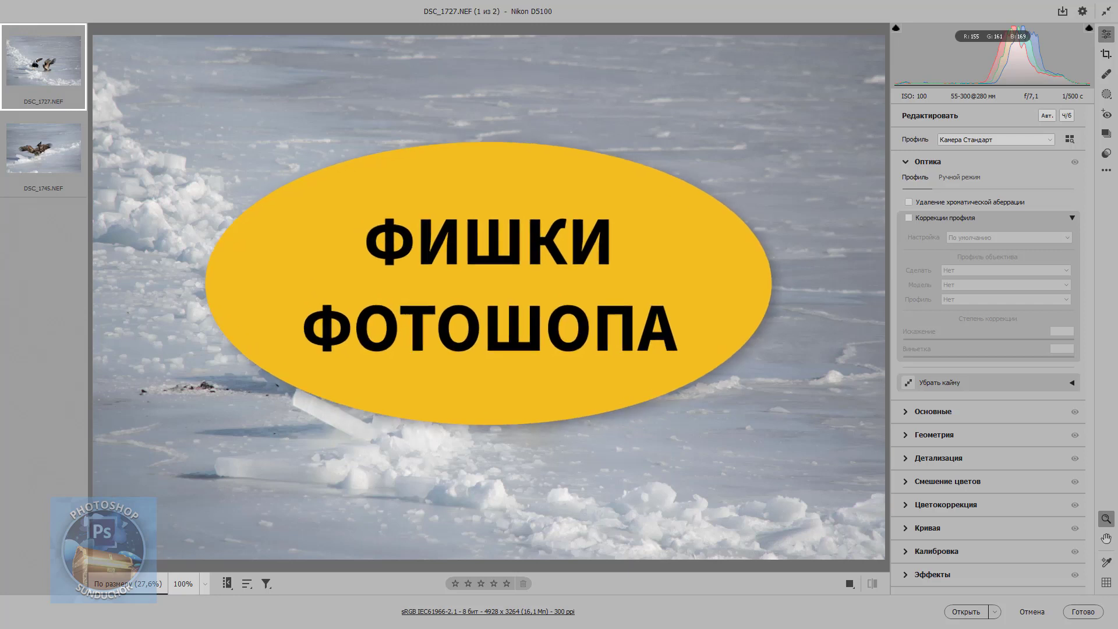
Create Mask 1 over both eagles in DSC_1727 using Masking's Select Subject
click(1107, 94)
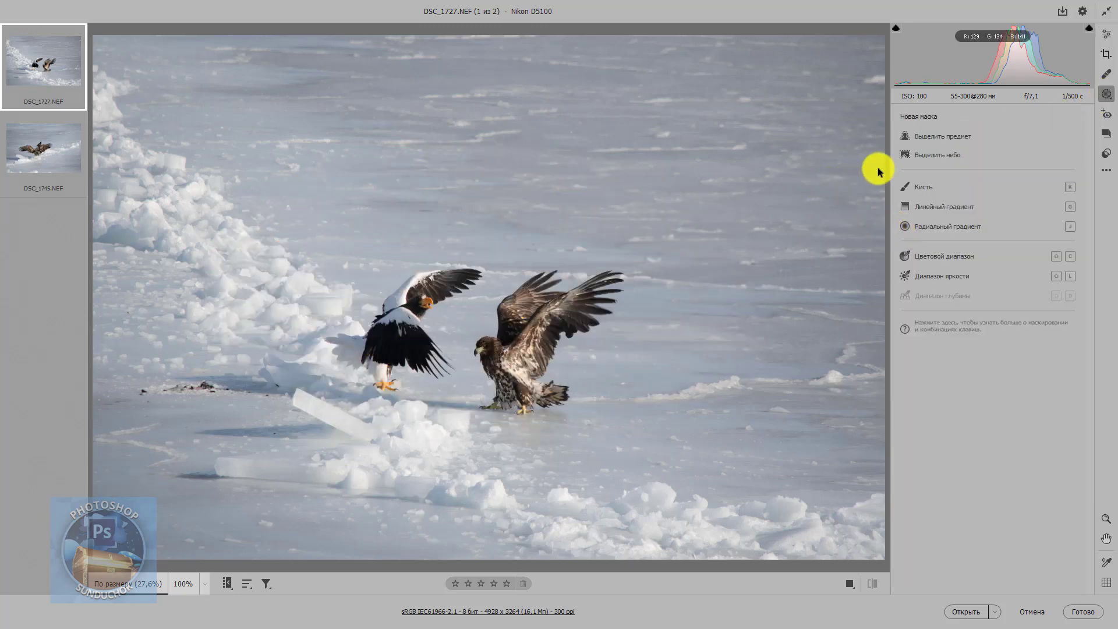
click(932, 137)
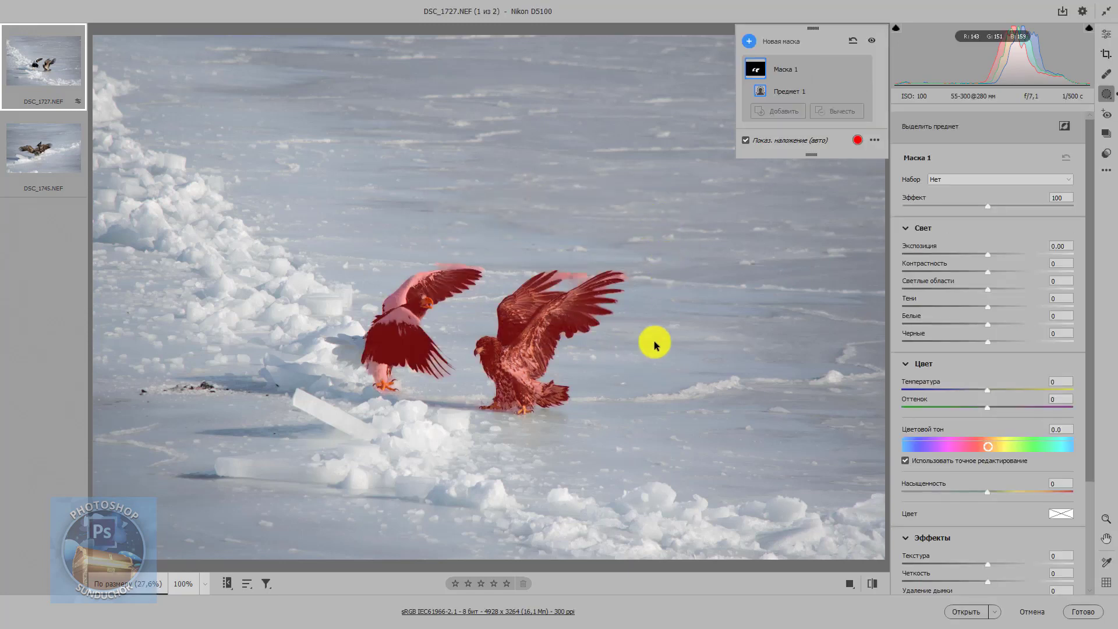
click(562, 362)
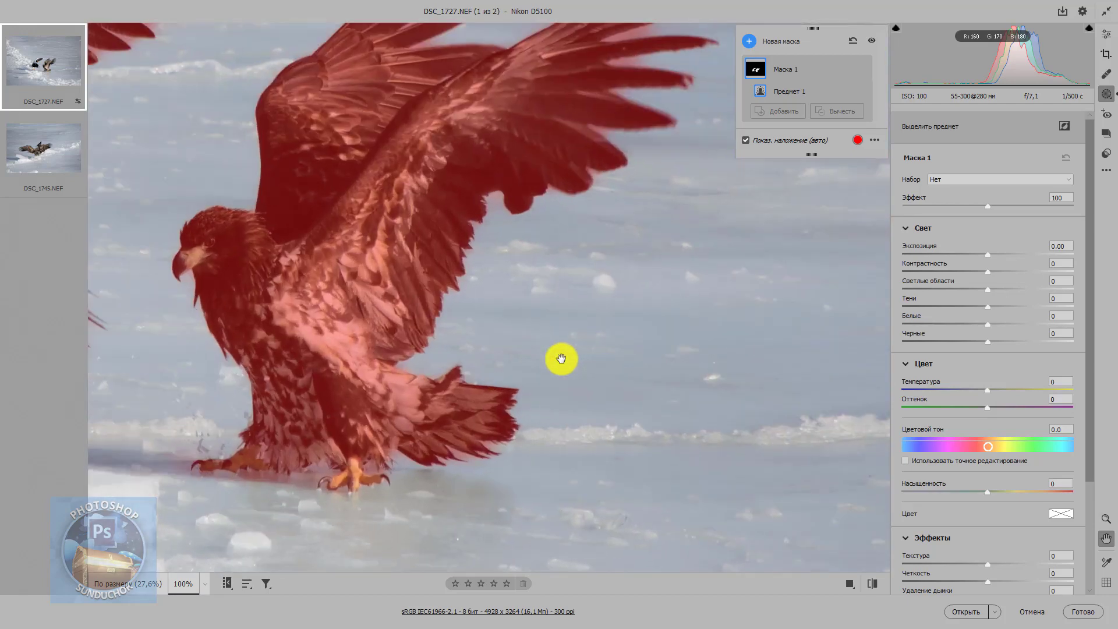
mouse_move(417, 251)
mouse_down()
mouse_move(524, 352)
mouse_move(532, 412)
mouse_up()
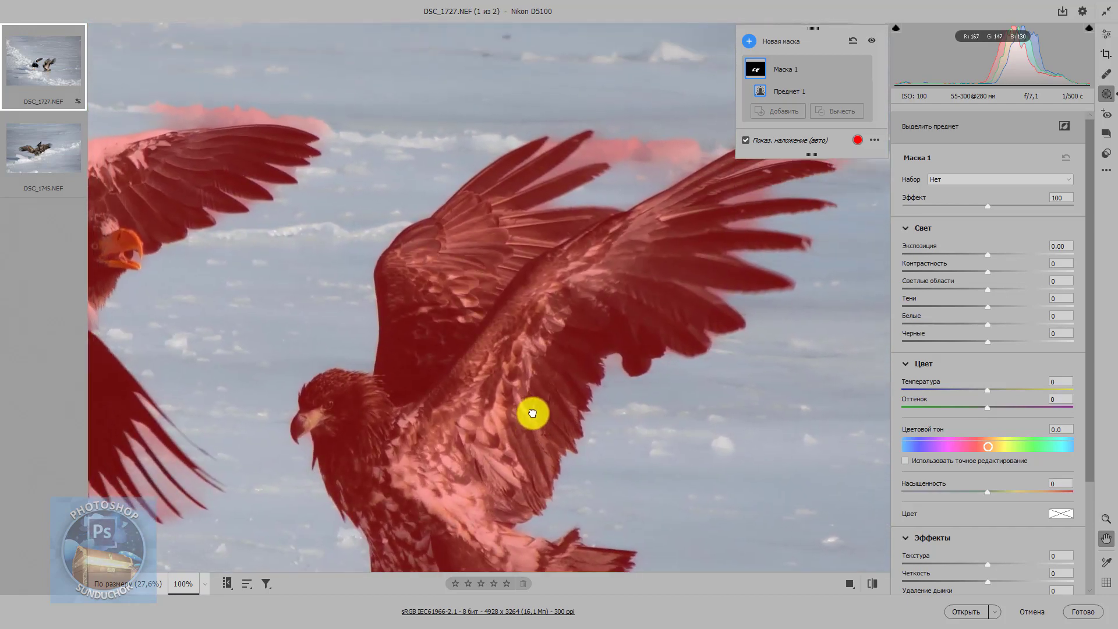
mouse_move(497, 327)
mouse_down()
mouse_move(682, 249)
mouse_move(727, 197)
mouse_move(717, 165)
mouse_move(661, 337)
mouse_move(621, 362)
mouse_move(560, 367)
mouse_move(469, 334)
mouse_move(346, 241)
mouse_up()
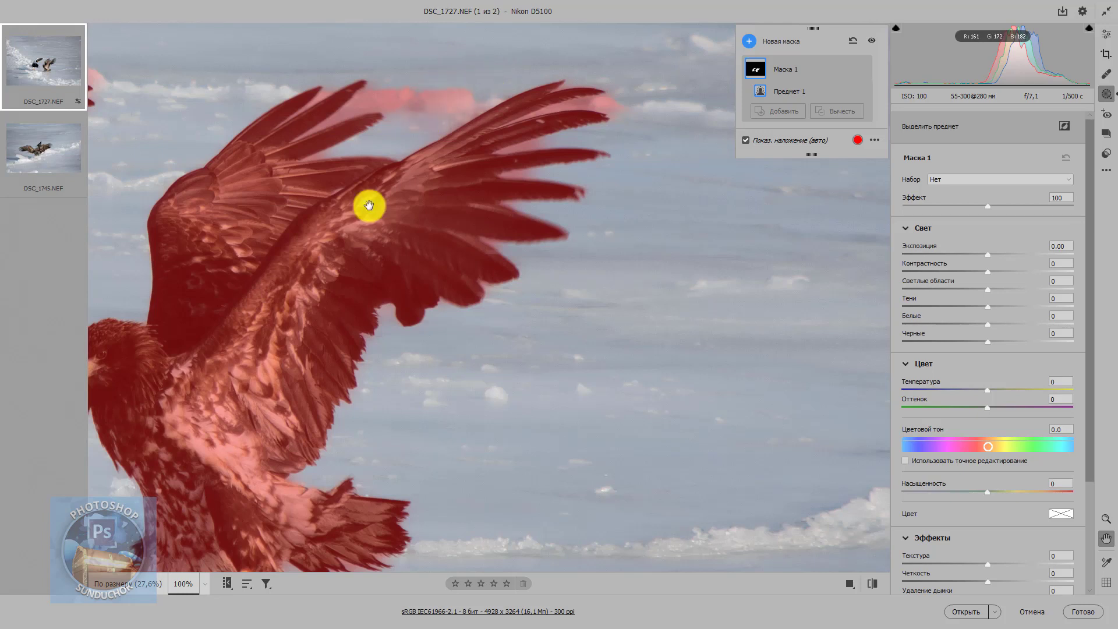
drag(303, 289, 771, 267)
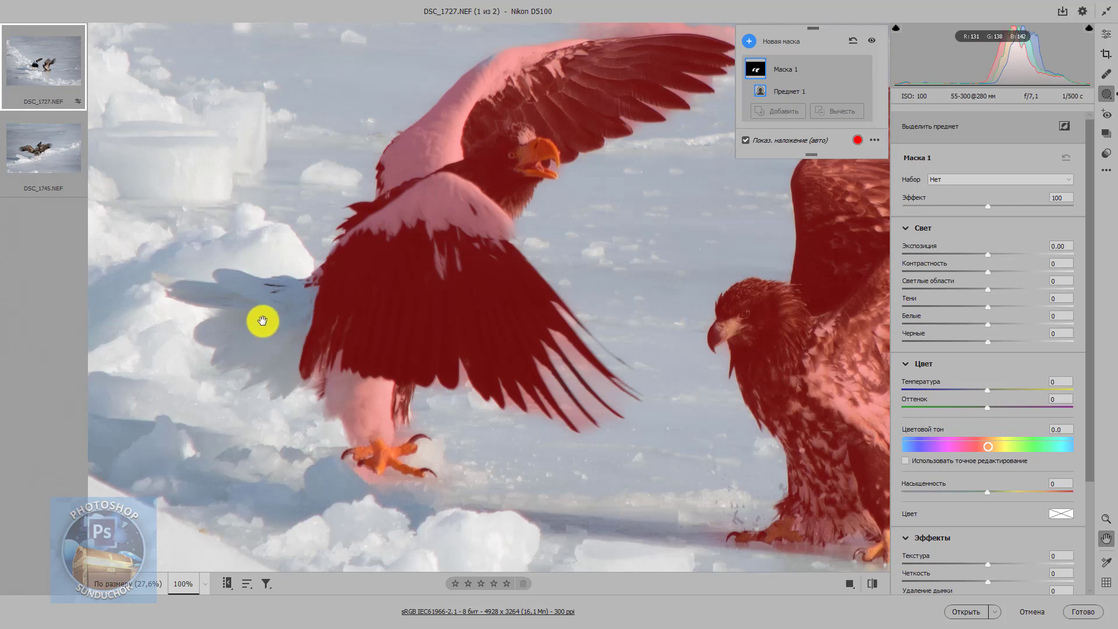
mouse_move(583, 248)
mouse_down()
mouse_move(554, 283)
mouse_move(457, 287)
mouse_up()
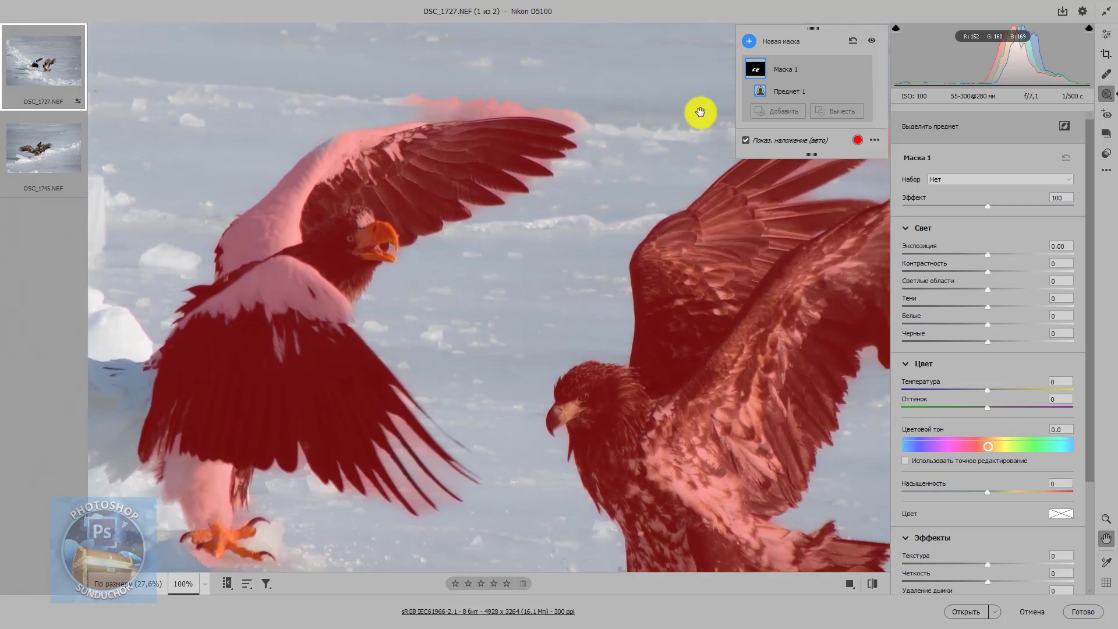
Add a size-3 brush component and paint the left eagle's white tail into the mask
click(783, 111)
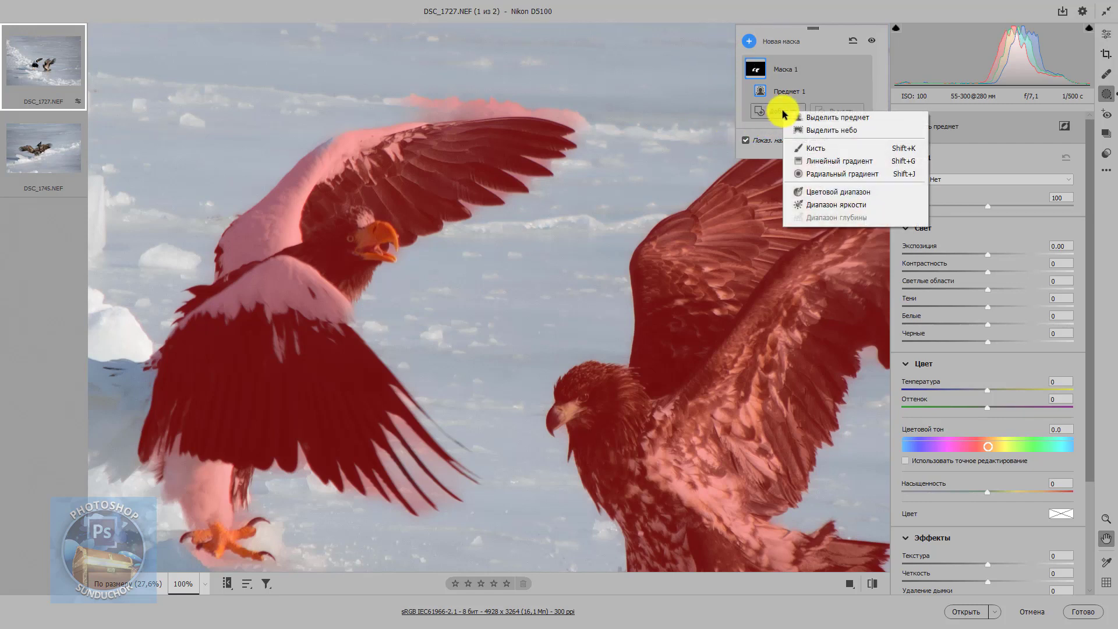
click(793, 145)
drag(265, 323, 601, 220)
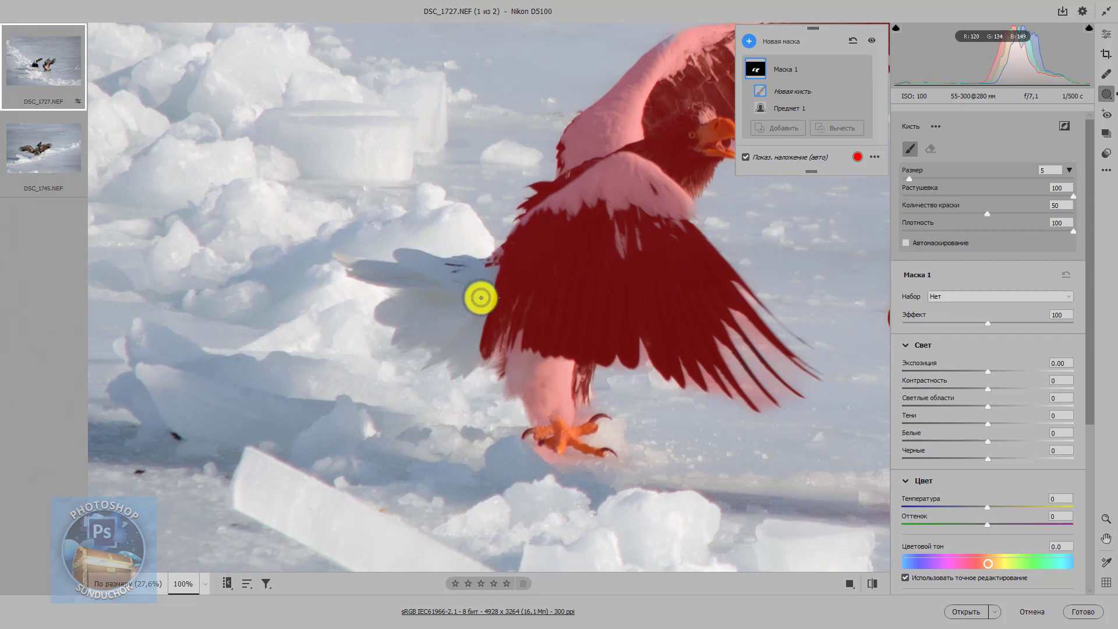
mouse_move(506, 284)
mouse_down()
mouse_move(447, 287)
mouse_move(425, 270)
mouse_move(435, 279)
mouse_up()
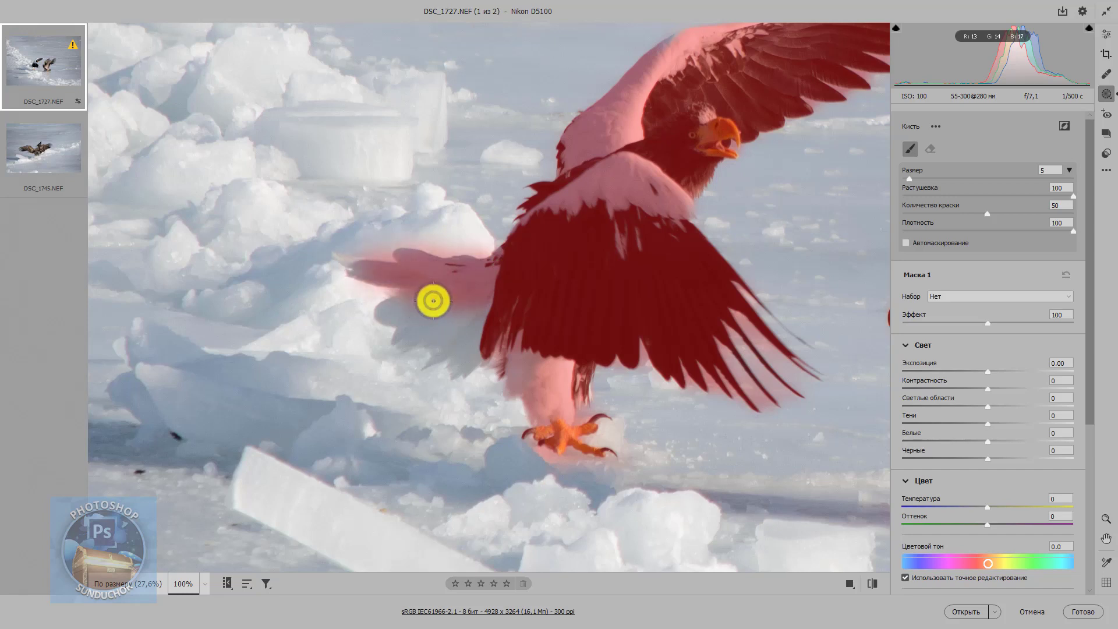
drag(428, 302, 436, 301)
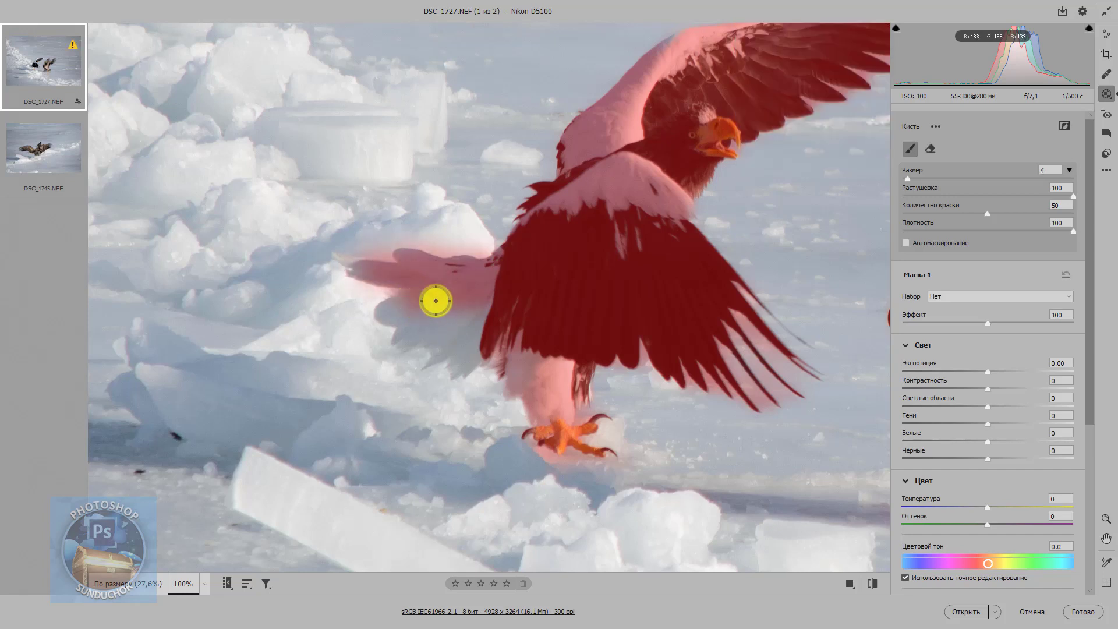
key(bracketleft)
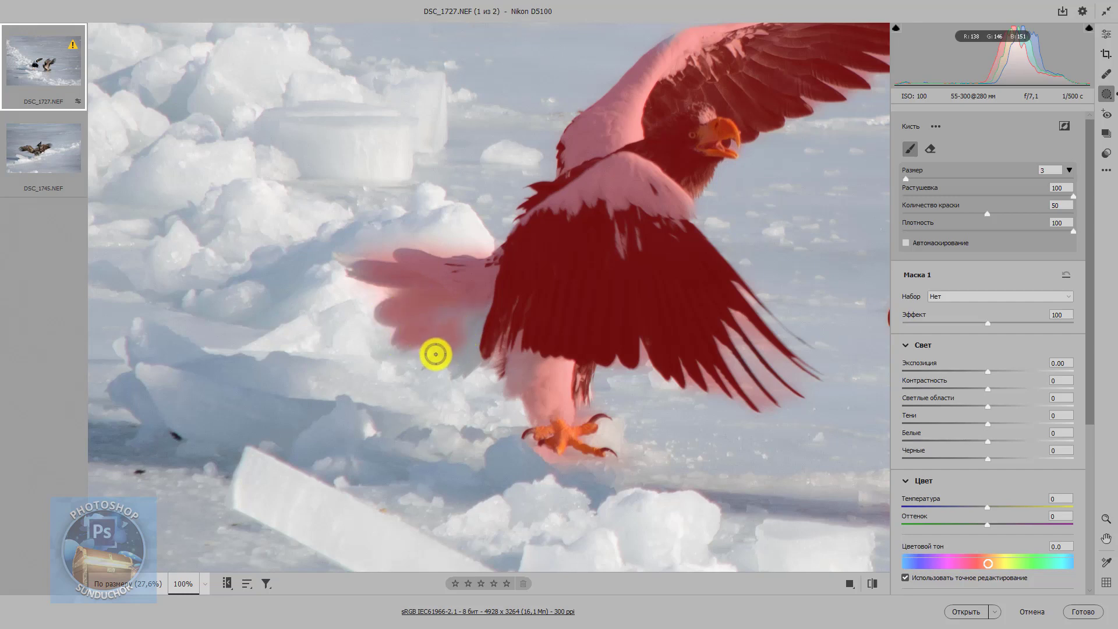
mouse_move(475, 362)
mouse_down()
mouse_move(476, 279)
mouse_move(418, 269)
mouse_move(494, 338)
mouse_move(464, 344)
mouse_move(400, 334)
mouse_move(471, 302)
mouse_move(512, 259)
mouse_move(507, 334)
mouse_move(528, 392)
mouse_move(542, 351)
mouse_move(583, 303)
mouse_move(526, 342)
mouse_up()
Pan the view up toward the eagle's head and across to the right eagle's feet
key(space)
drag(577, 262, 491, 324)
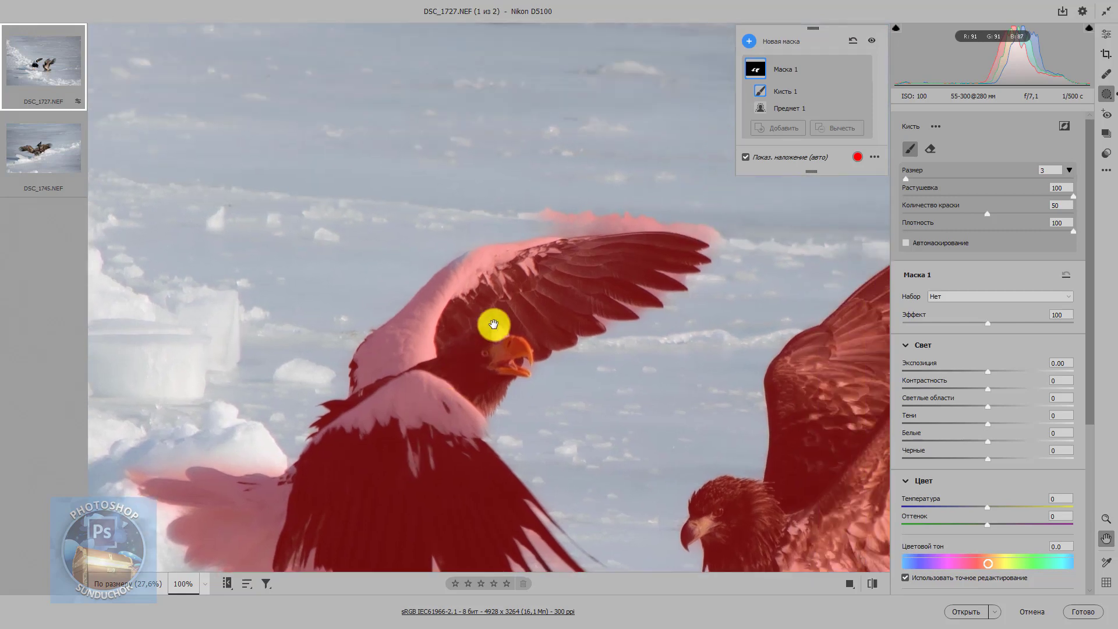
mouse_move(474, 277)
mouse_down()
mouse_move(463, 271)
mouse_move(496, 293)
mouse_up()
key(space)
drag(544, 330, 417, 287)
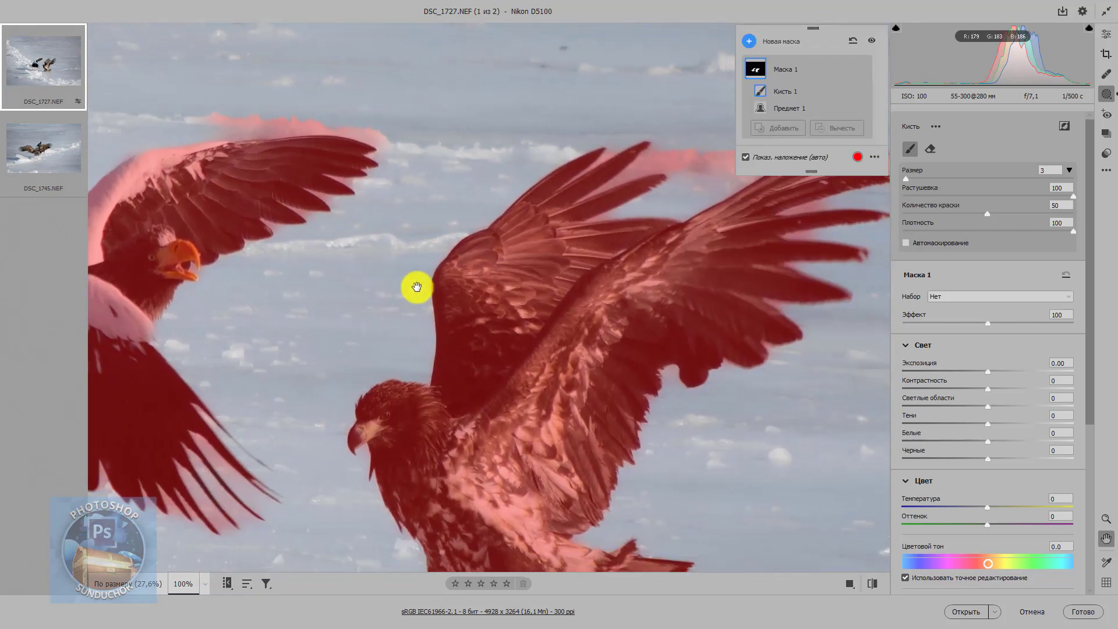
mouse_move(570, 402)
mouse_down()
mouse_move(507, 281)
mouse_move(387, 307)
mouse_move(313, 374)
mouse_move(387, 387)
mouse_move(384, 308)
mouse_up()
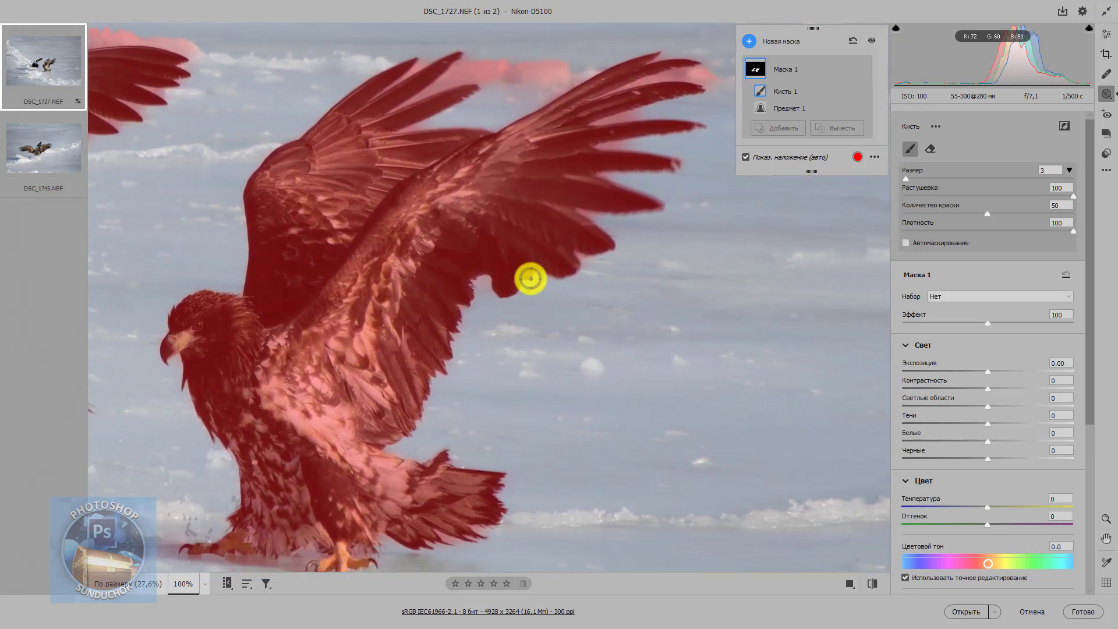
Erase stray mask above the wing tips with an Auto Mask subtract brush
click(839, 129)
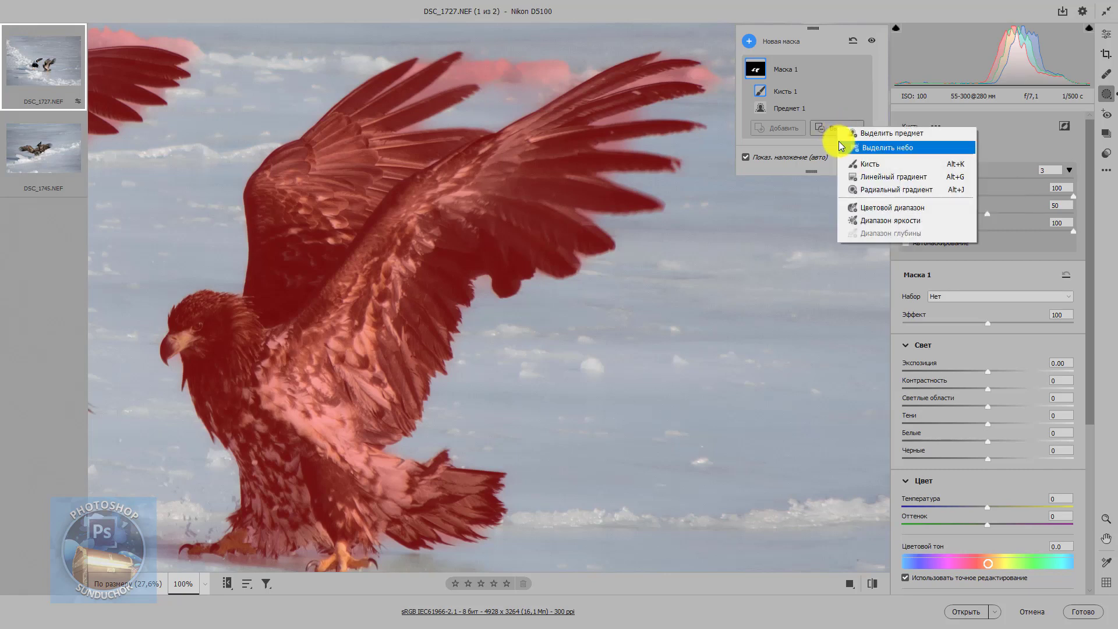
click(867, 164)
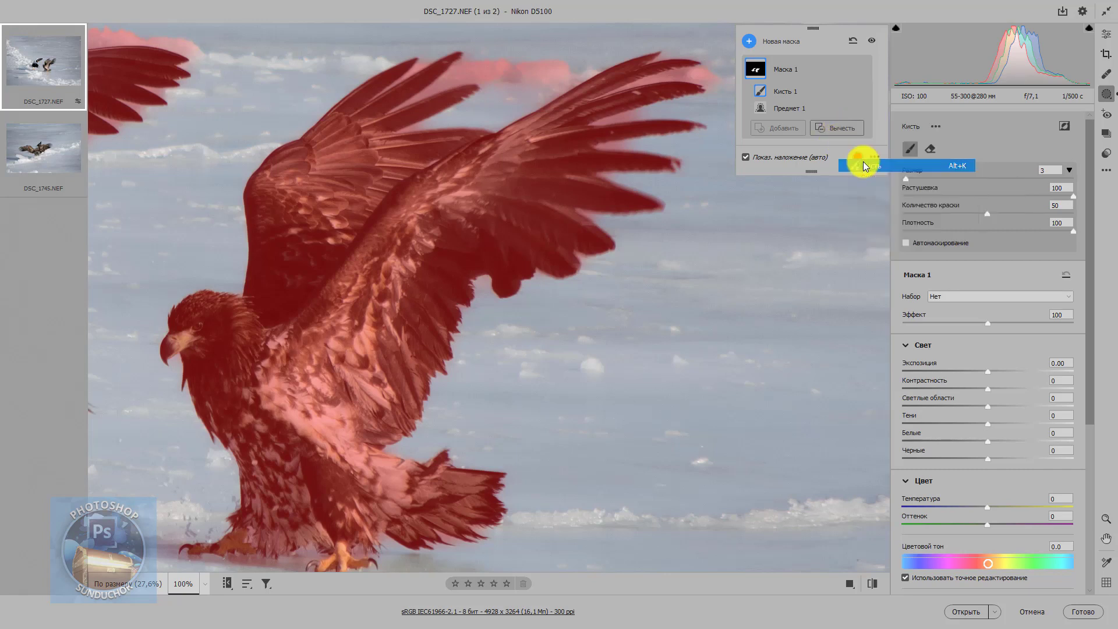
click(906, 242)
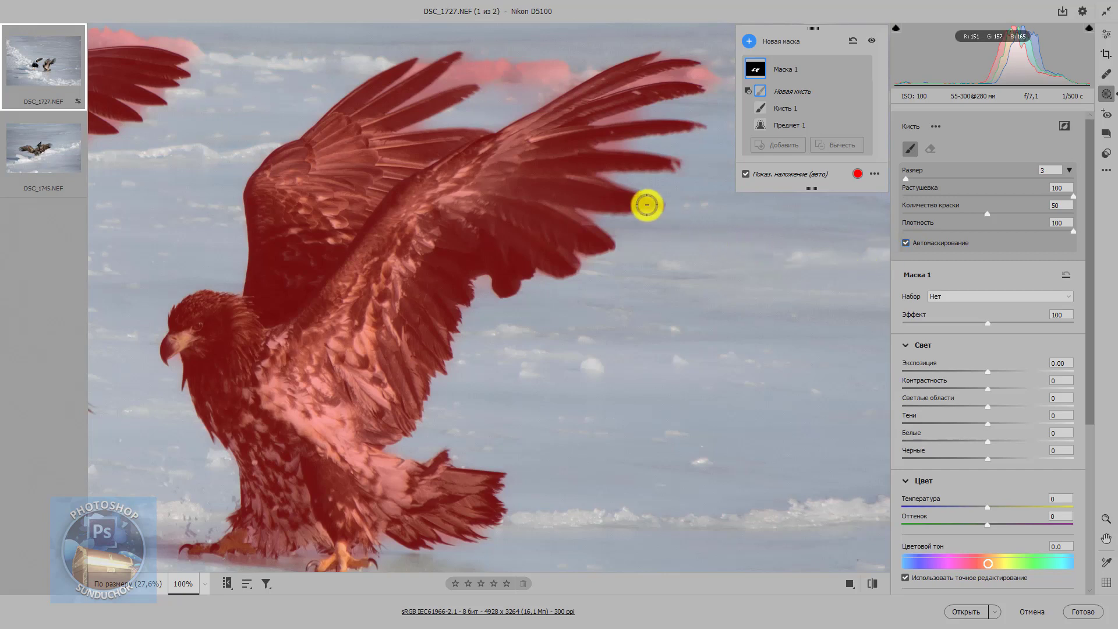
scroll(499, 207, up, 3)
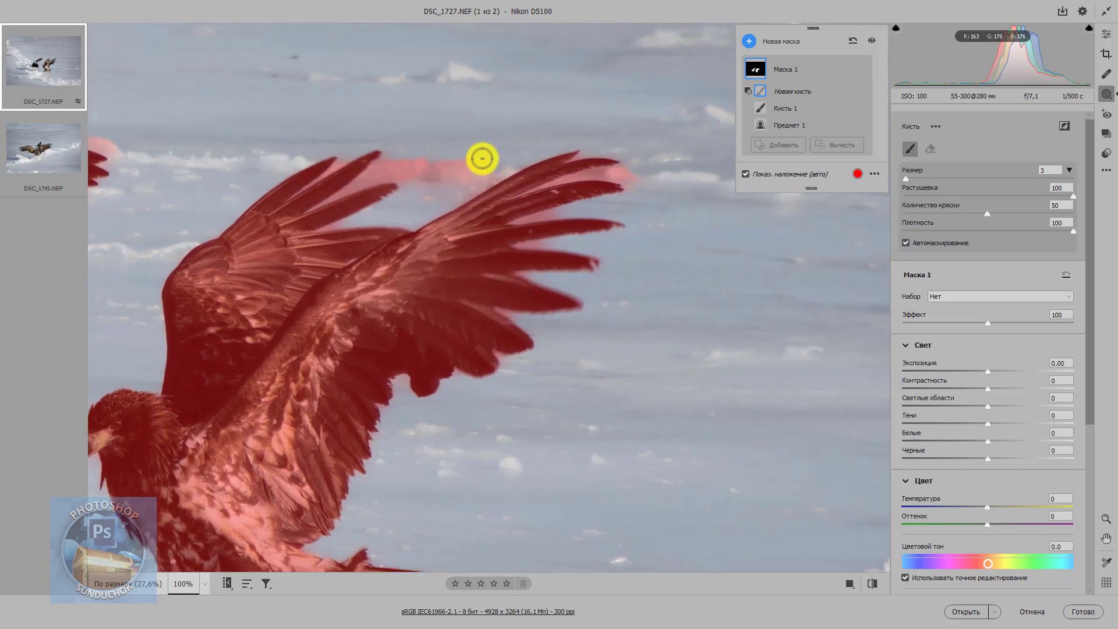
mouse_move(480, 160)
mouse_down()
mouse_move(462, 165)
mouse_move(502, 155)
mouse_move(360, 178)
mouse_move(395, 169)
mouse_move(332, 165)
mouse_move(372, 147)
mouse_move(437, 190)
mouse_move(666, 164)
mouse_move(549, 180)
mouse_move(644, 172)
mouse_up()
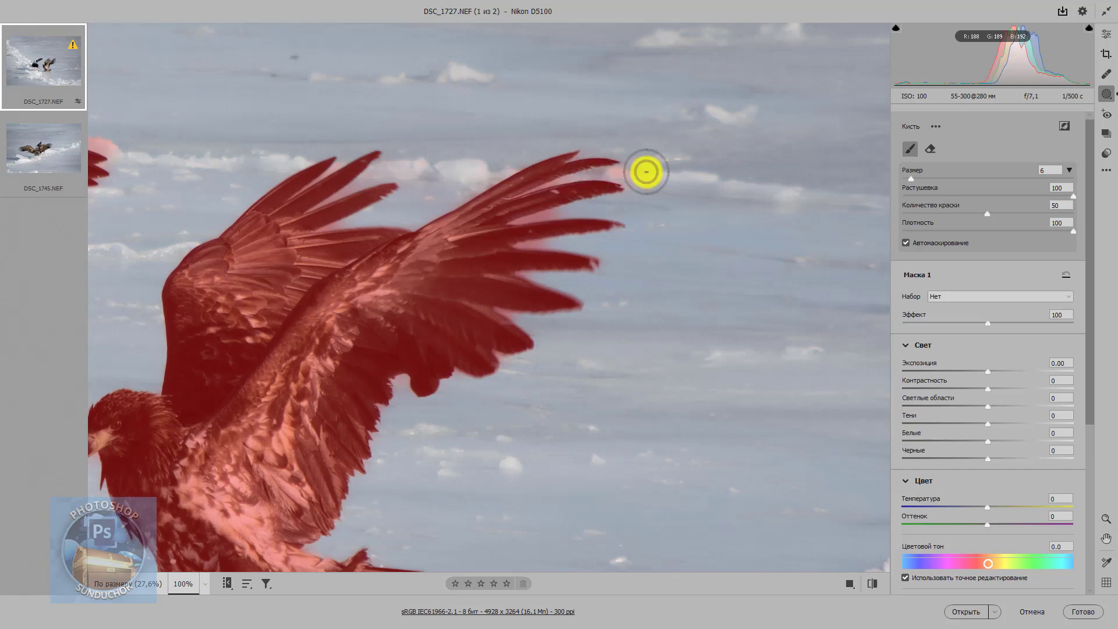
mouse_move(591, 211)
mouse_down()
mouse_move(575, 210)
mouse_move(638, 237)
mouse_move(529, 239)
mouse_up()
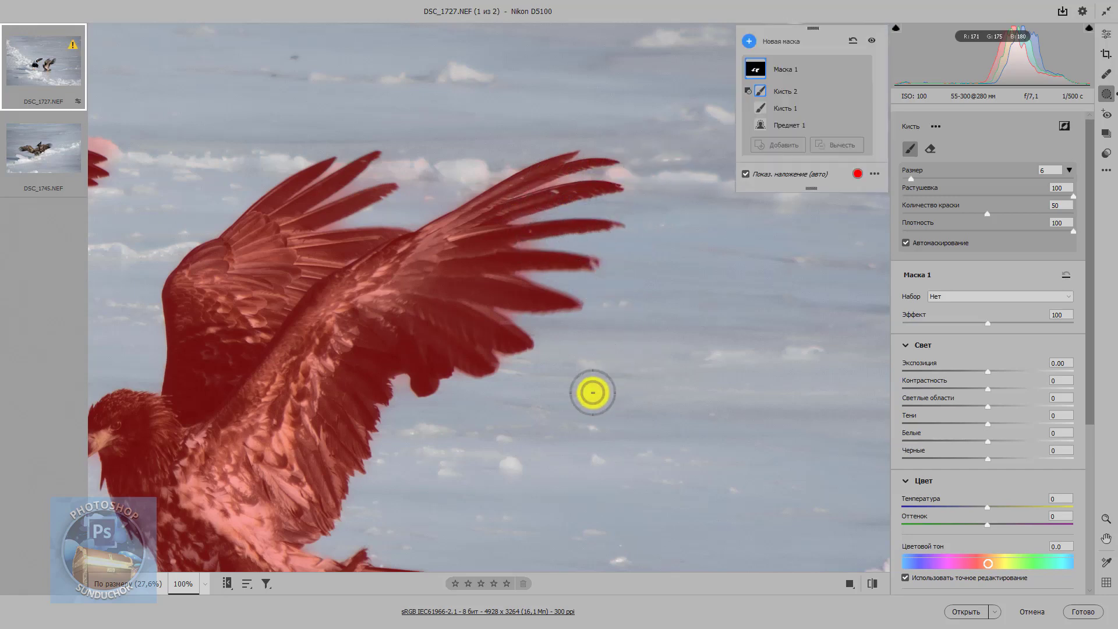
Erase mask spill on the ice and snow around the eagles' feet
key(space)
drag(592, 392, 657, 205)
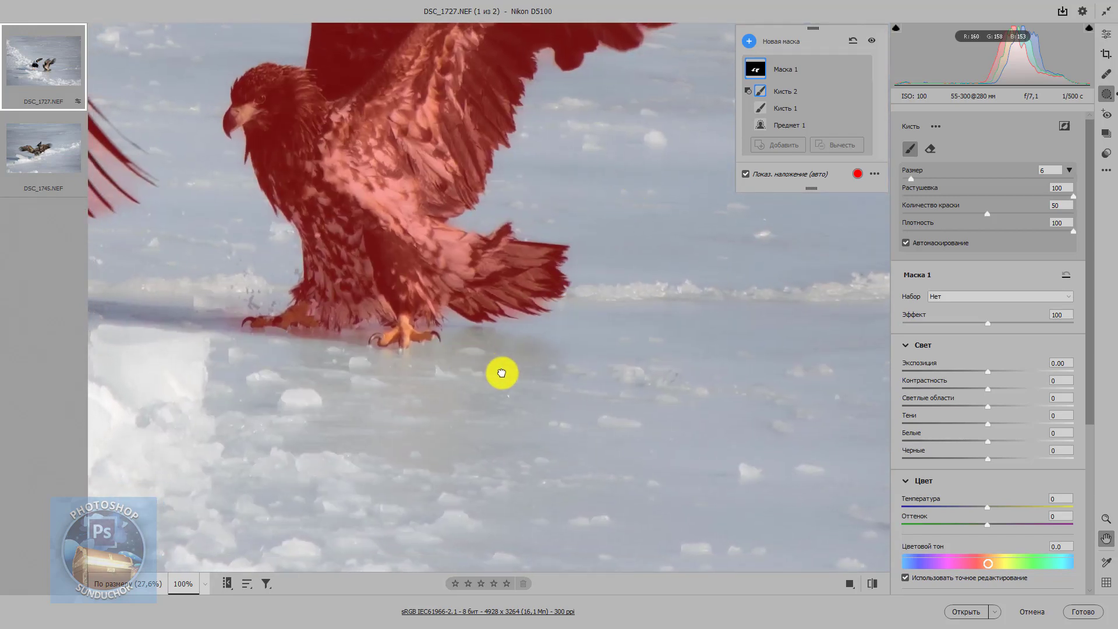
mouse_move(429, 394)
mouse_down()
mouse_move(380, 366)
mouse_move(414, 379)
mouse_up()
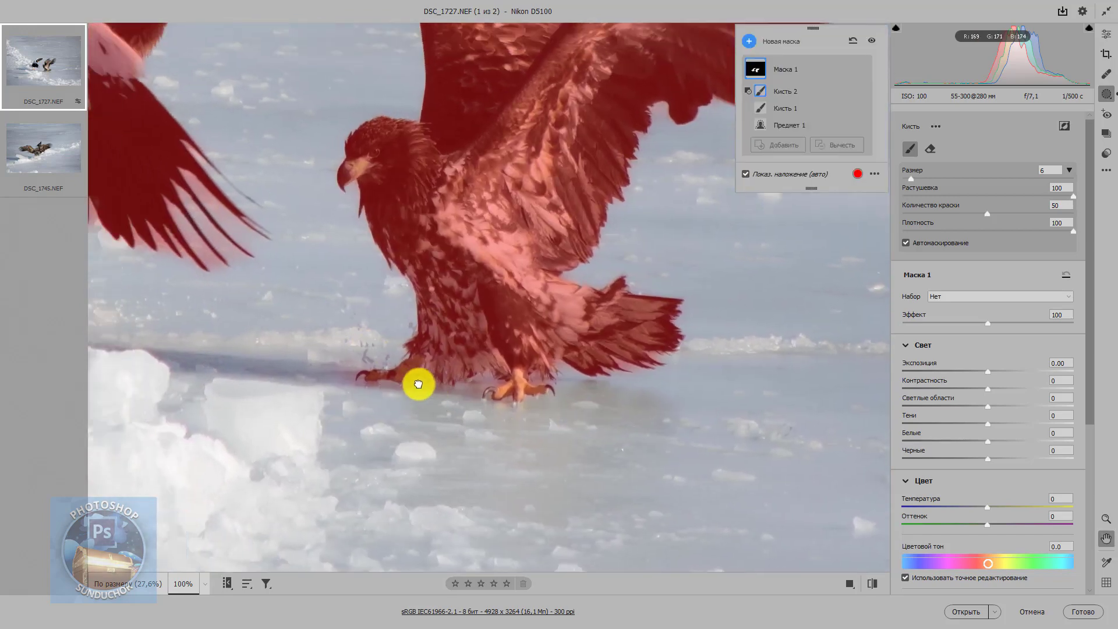
drag(365, 269, 466, 404)
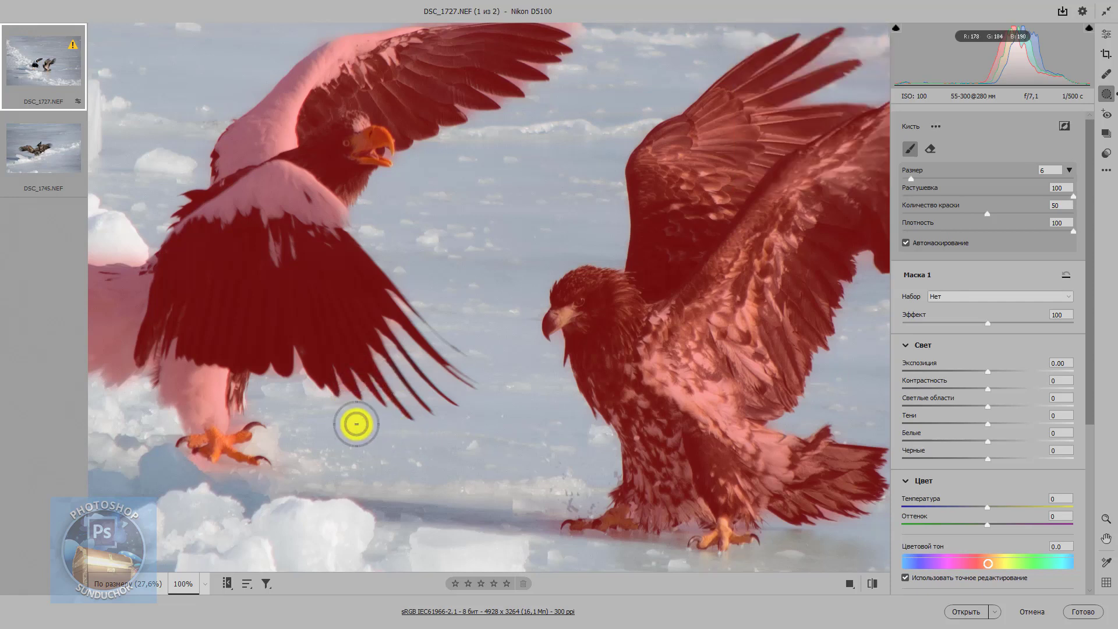
scroll(497, 407, left, 5)
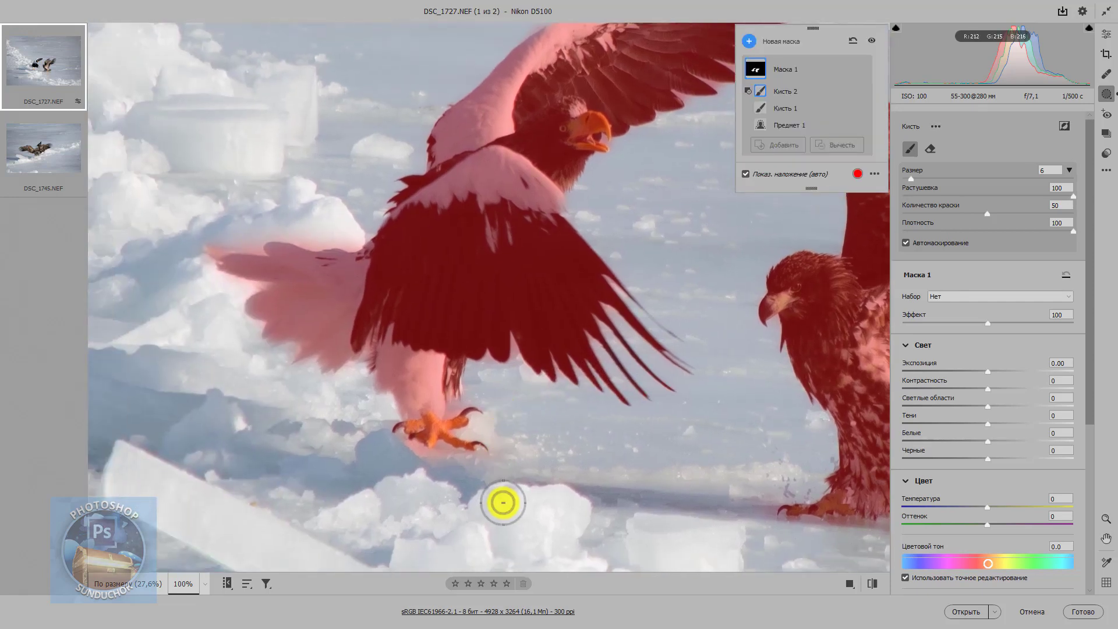
mouse_move(503, 503)
mouse_down()
mouse_move(437, 462)
mouse_move(511, 474)
mouse_up()
mouse_move(236, 276)
mouse_down()
mouse_move(225, 232)
mouse_move(255, 242)
mouse_move(228, 247)
mouse_move(253, 250)
mouse_move(287, 232)
mouse_move(367, 237)
mouse_move(209, 235)
mouse_up()
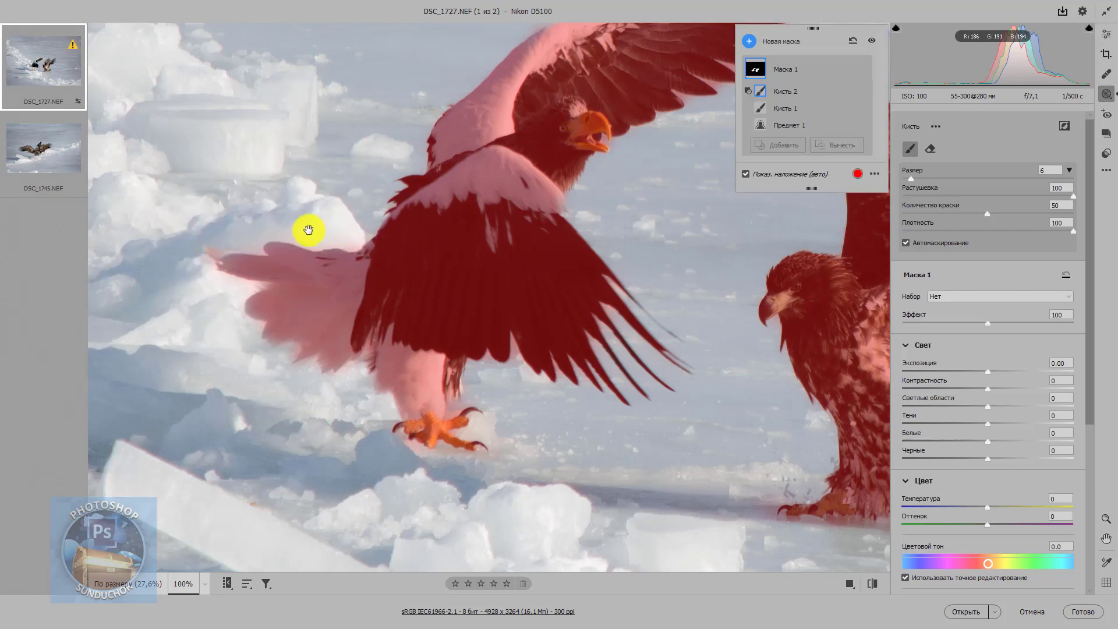
Enlarge the brush and paint the left eagle's raised wingtip back into the mask
drag(309, 230, 185, 405)
mouse_move(466, 152)
mouse_down()
mouse_move(637, 163)
mouse_move(562, 162)
mouse_move(684, 182)
mouse_move(554, 165)
mouse_move(596, 170)
mouse_up()
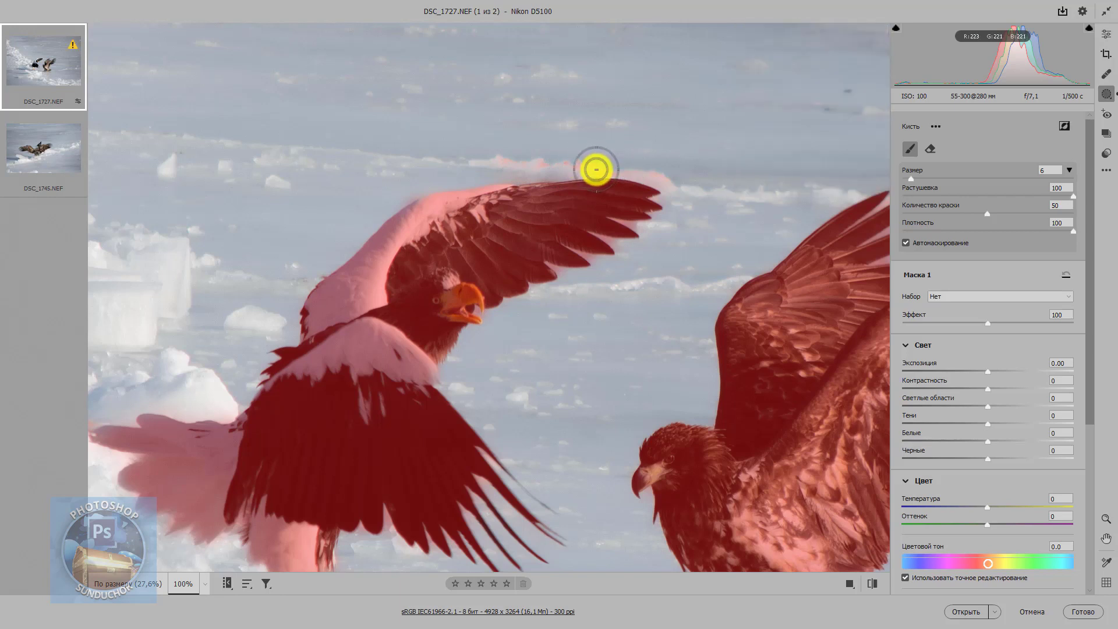
key(bracketright)
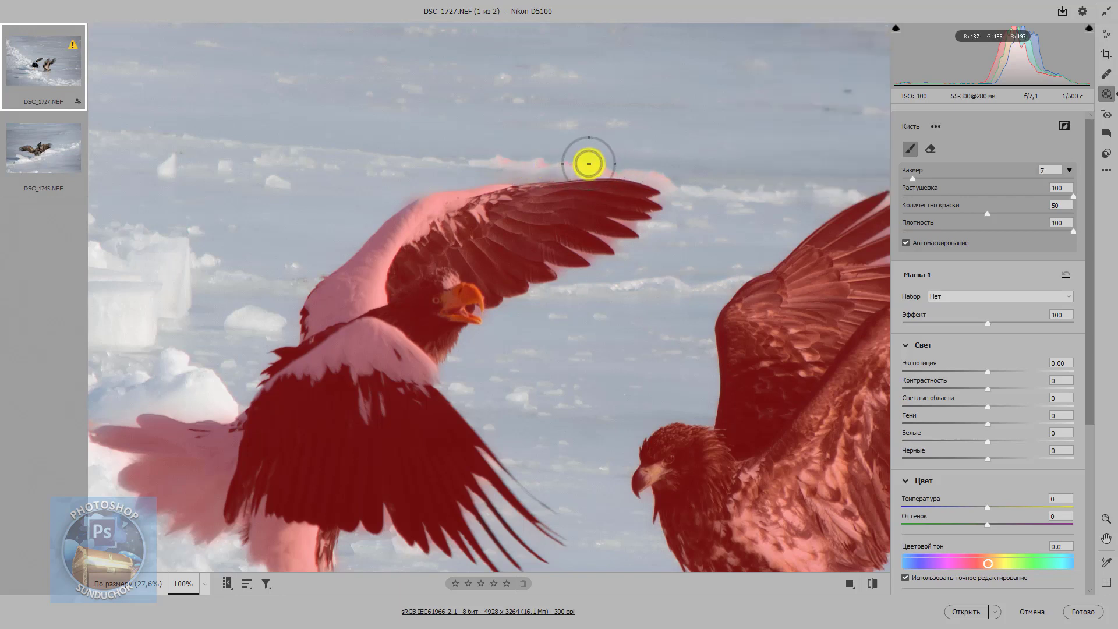
mouse_move(629, 166)
mouse_down()
mouse_move(682, 182)
mouse_move(641, 165)
mouse_move(482, 165)
mouse_move(642, 165)
mouse_move(658, 179)
mouse_up()
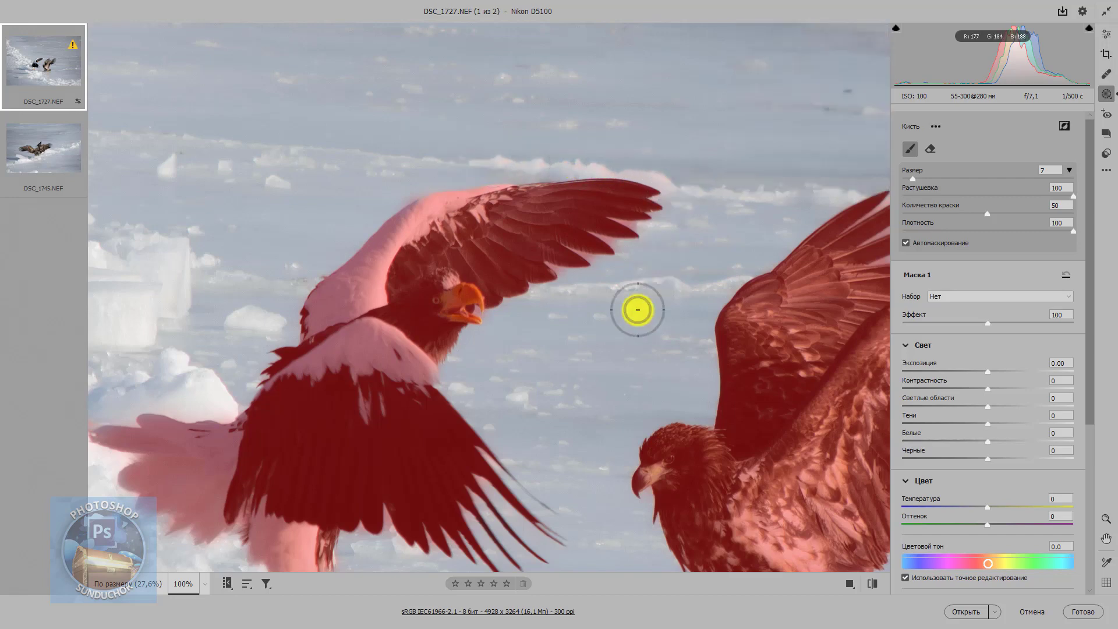
drag(584, 395, 538, 240)
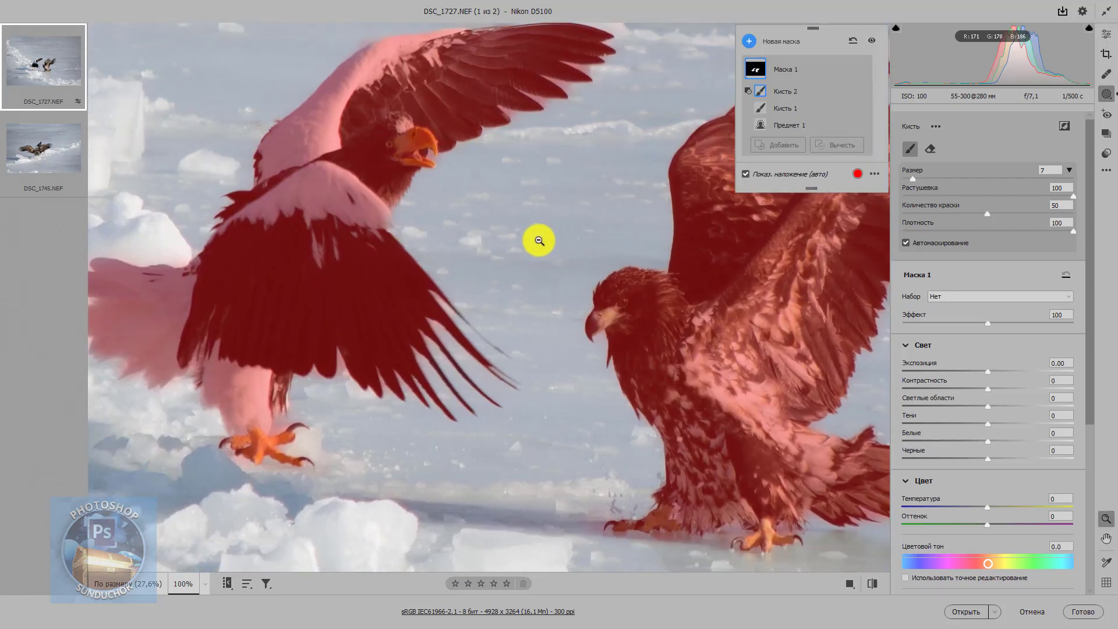
Hide the mask overlay and give the eagles Clarity +32, Saturation +48, Temp +16 and lifted shadows
alt+click(539, 240)
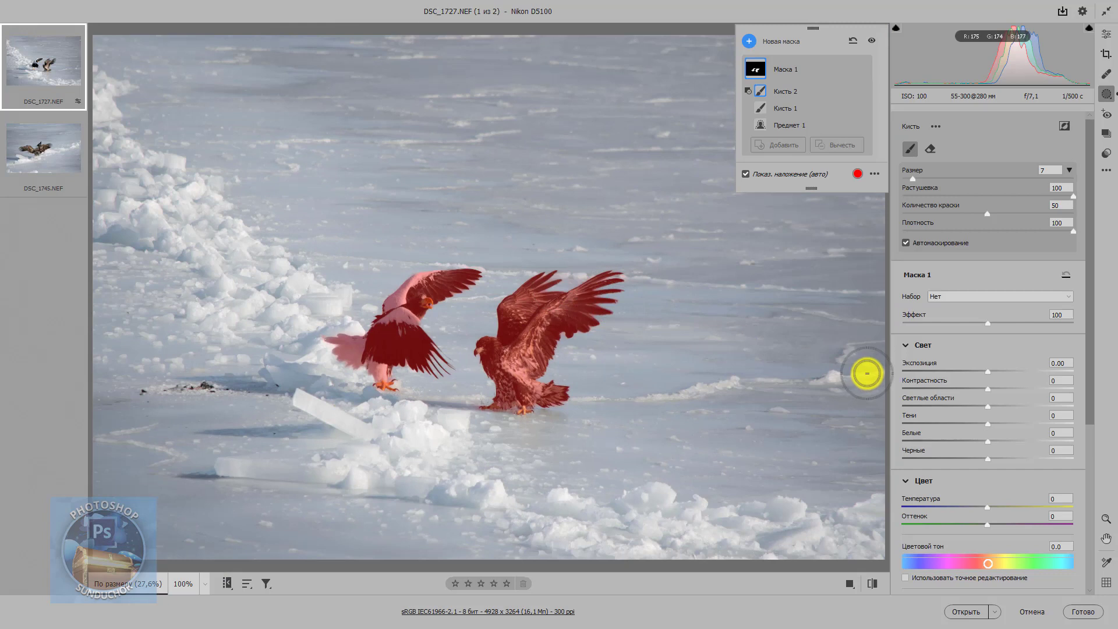
click(745, 174)
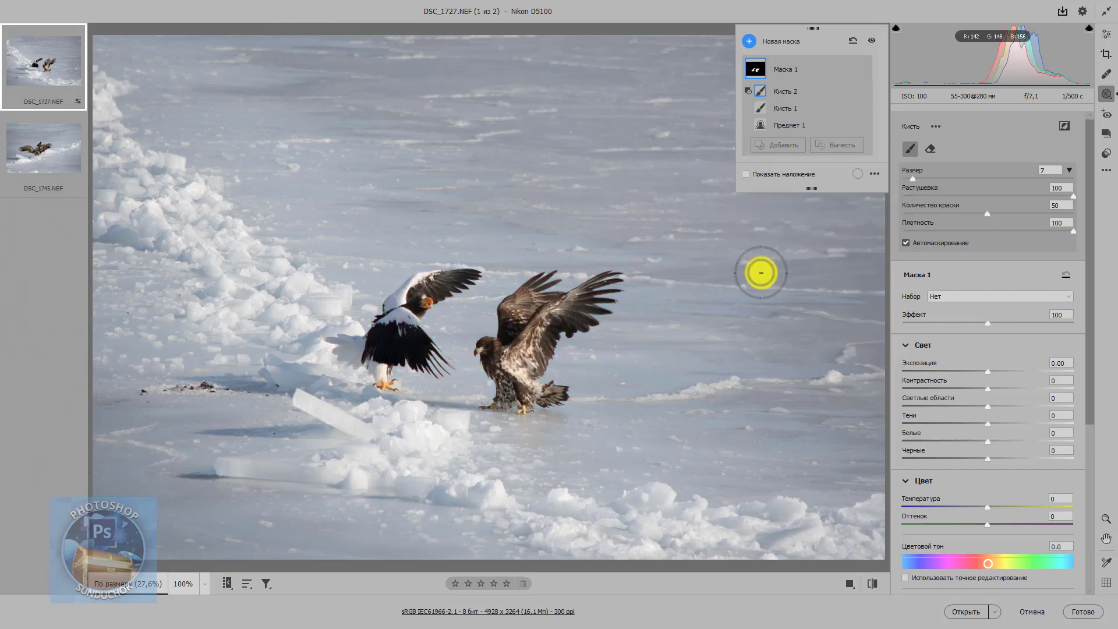
scroll(1081, 408, down, 3)
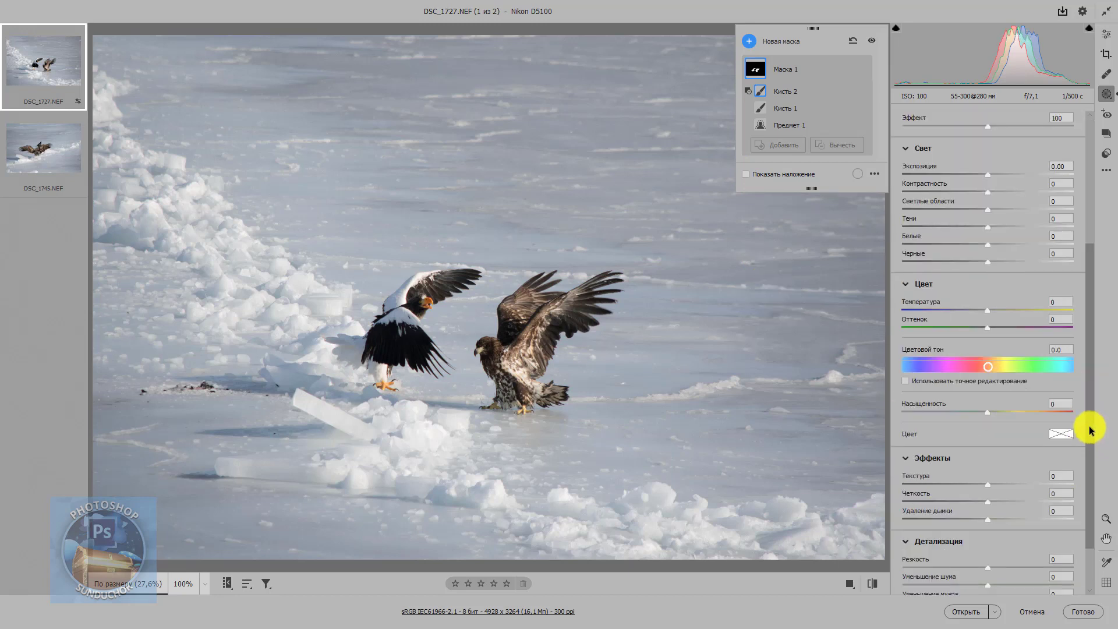
drag(1091, 431, 1092, 464)
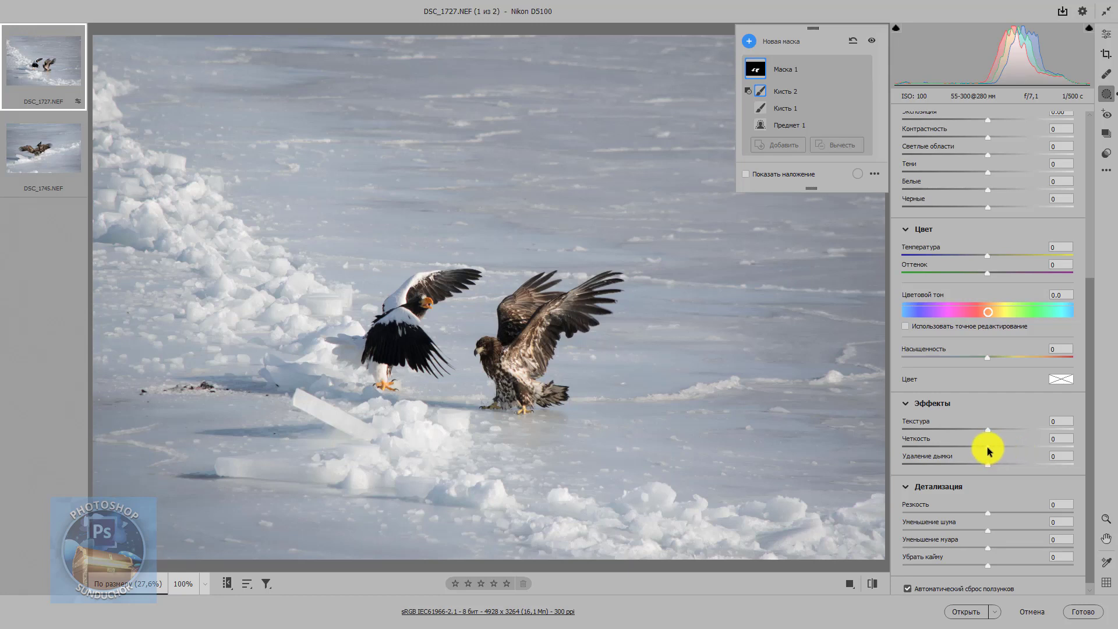
mouse_move(987, 447)
mouse_down()
mouse_move(1022, 448)
mouse_move(1021, 431)
mouse_up()
drag(989, 172, 1046, 172)
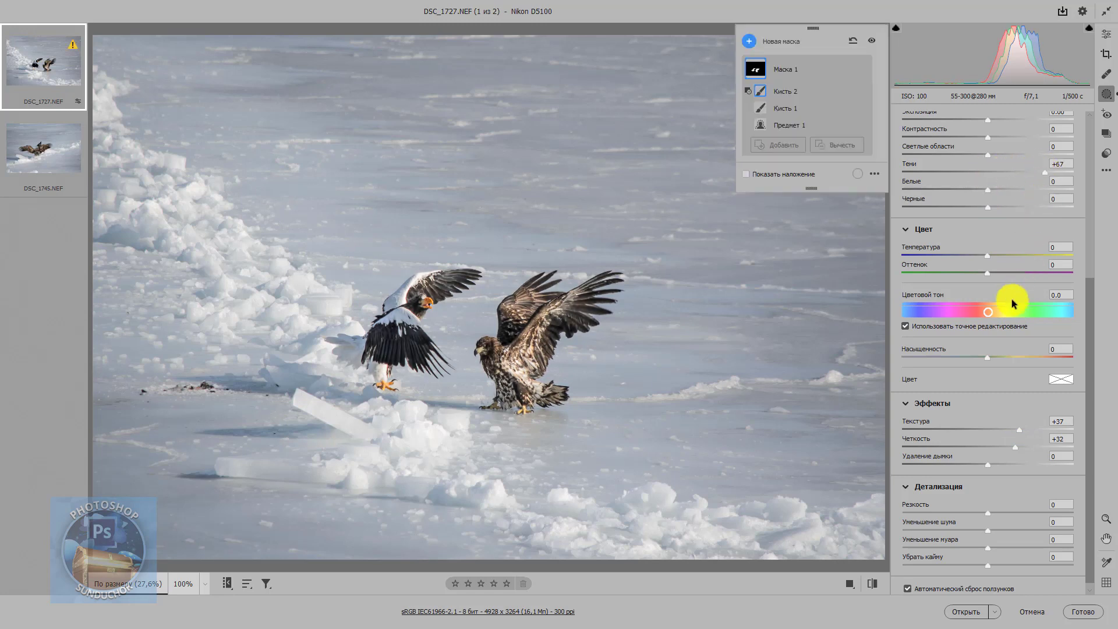
drag(989, 358, 1029, 358)
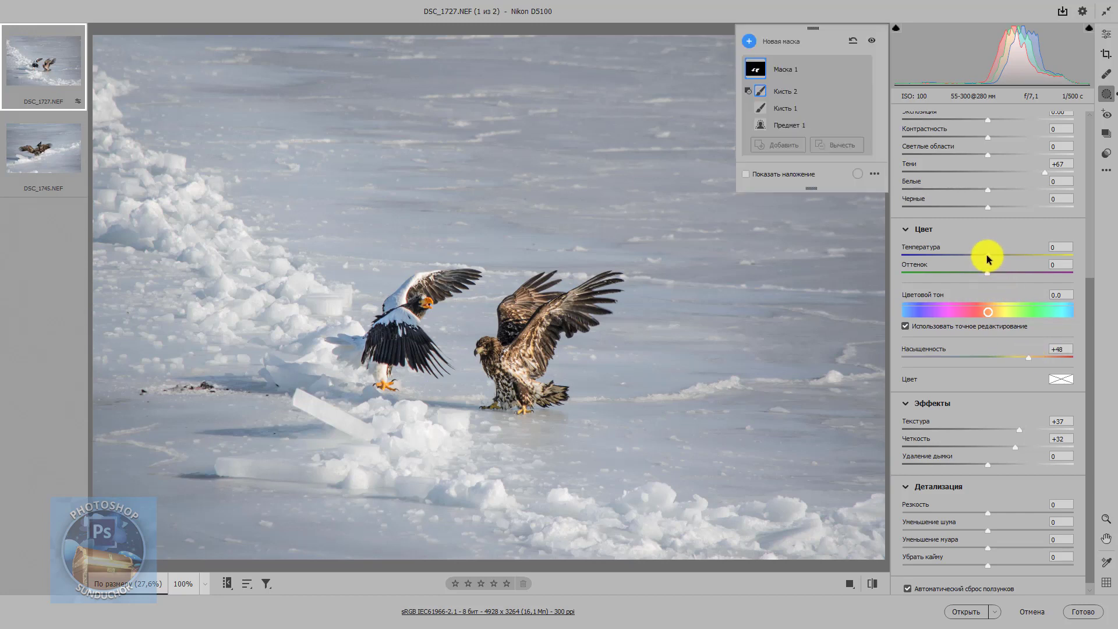
drag(988, 254, 1010, 255)
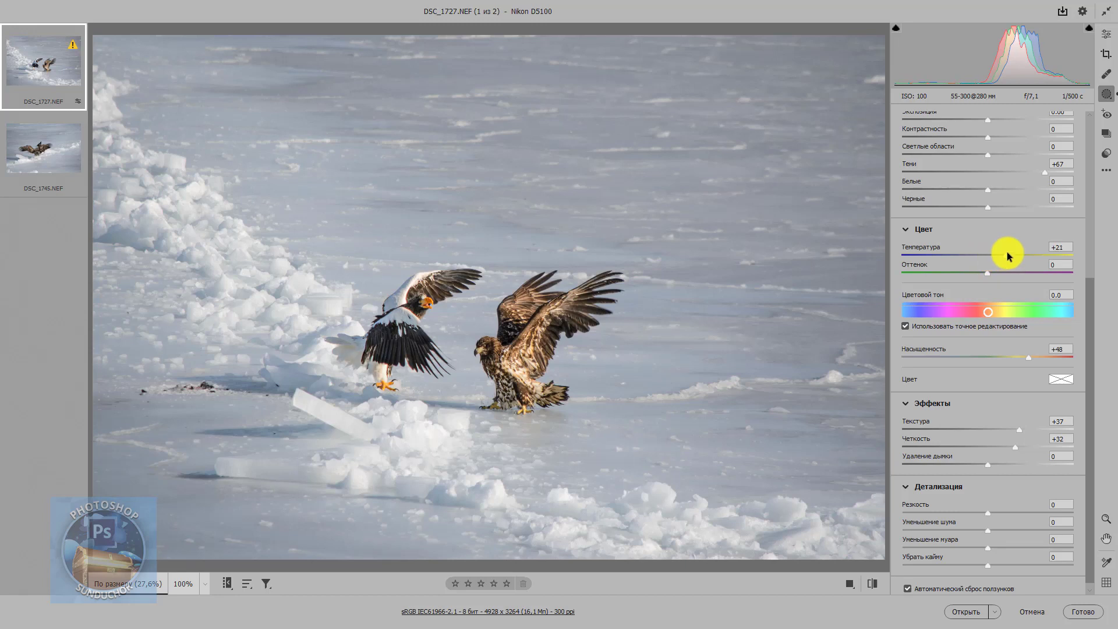
Set the eagles' Tint +35, Highlights -54, Shadows +85 and Sharpness +42, then compare without adjustments
click(989, 277)
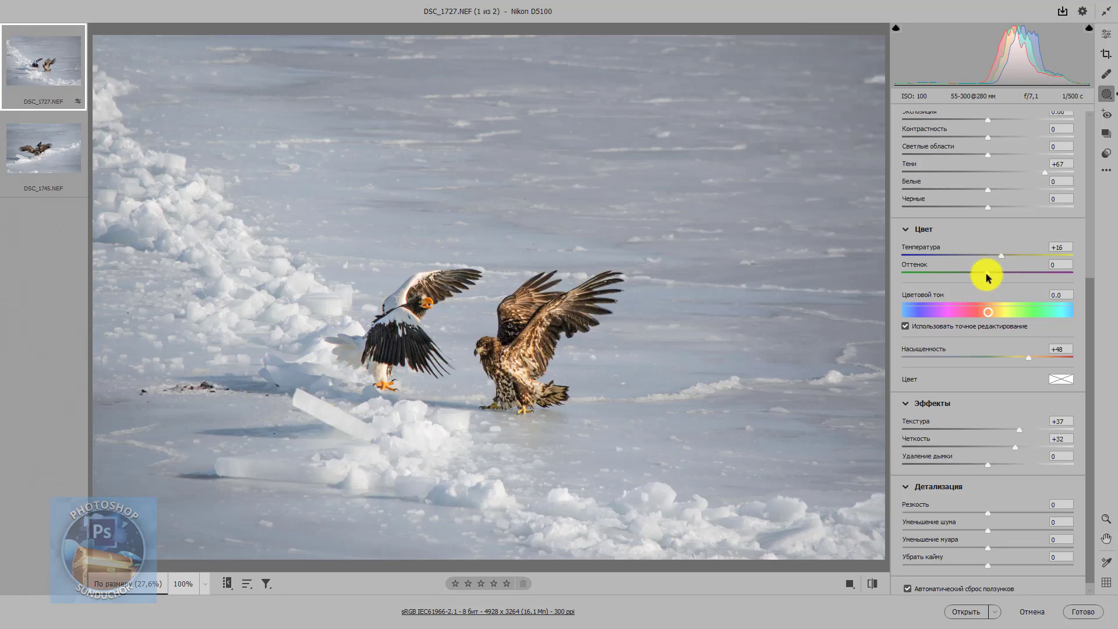
drag(998, 276, 1018, 276)
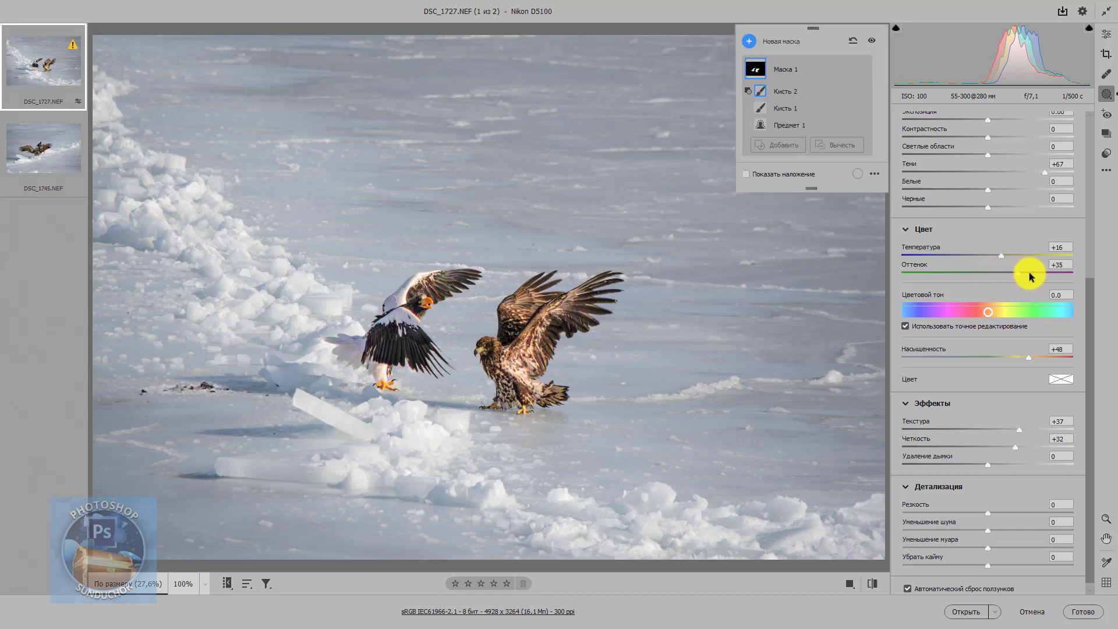
drag(1088, 289, 1092, 240)
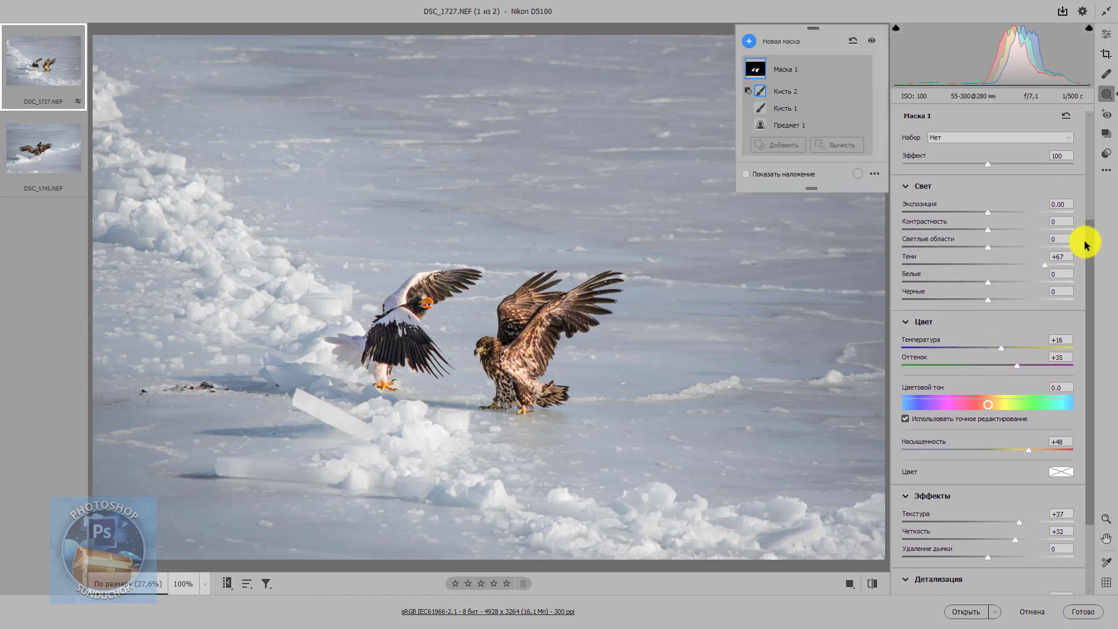
mouse_move(988, 247)
mouse_down()
mouse_move(939, 247)
mouse_move(1020, 233)
mouse_up()
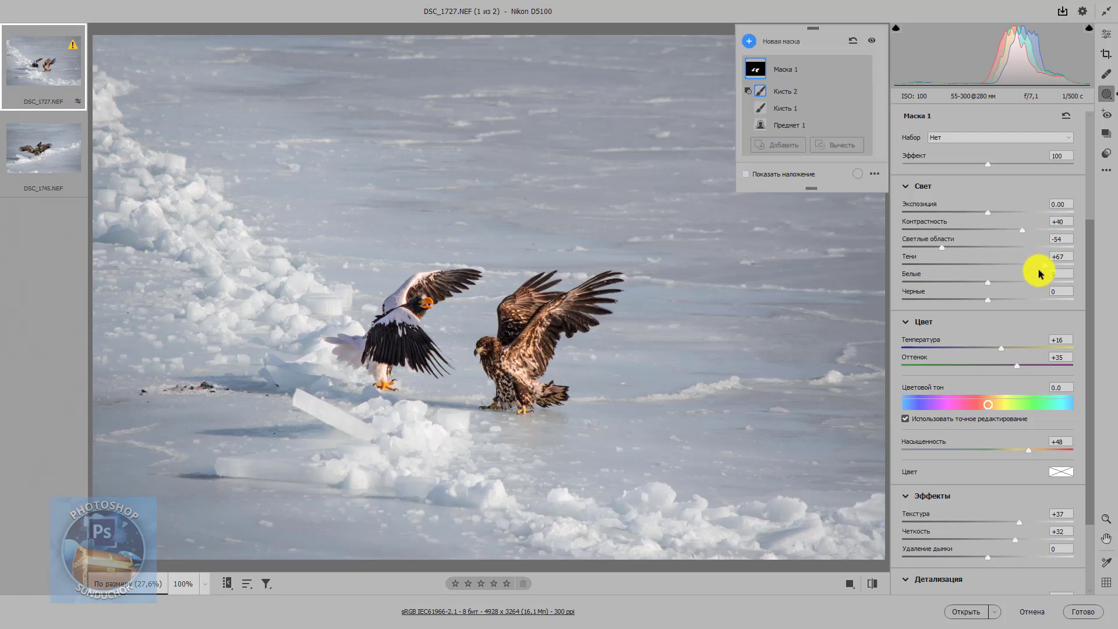
drag(1044, 266, 1058, 270)
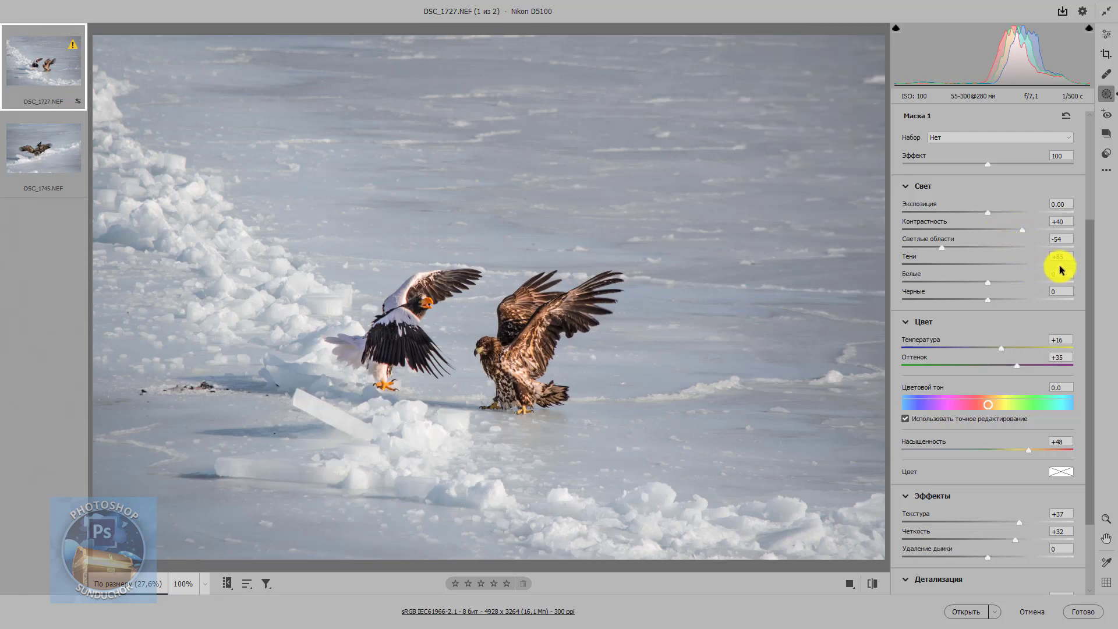
scroll(1070, 528, down, 3)
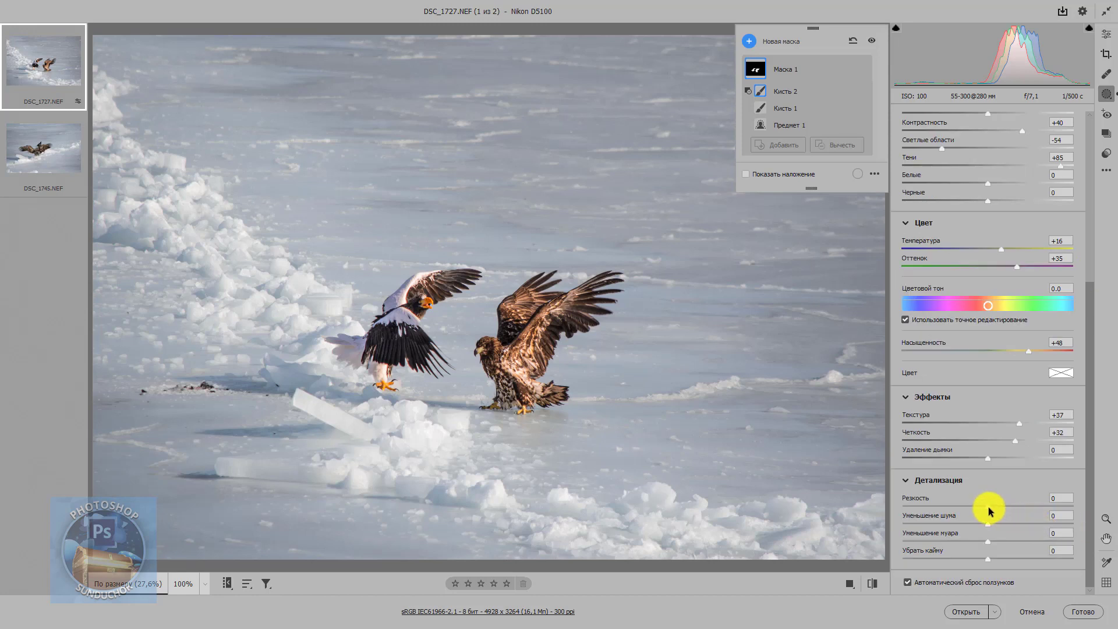
drag(988, 506, 1026, 503)
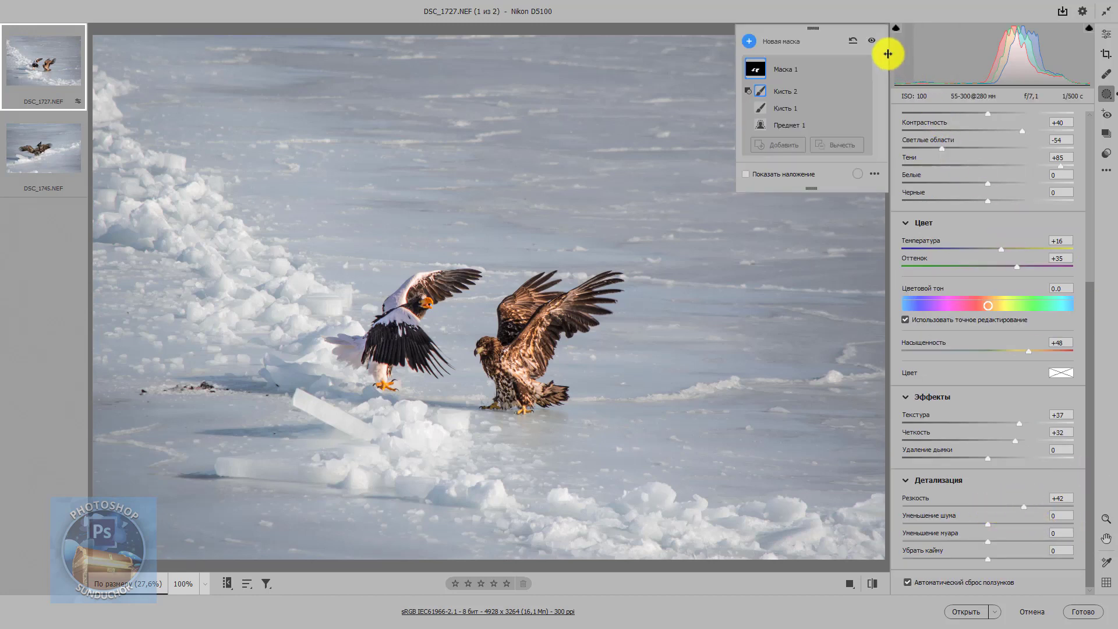
click(872, 42)
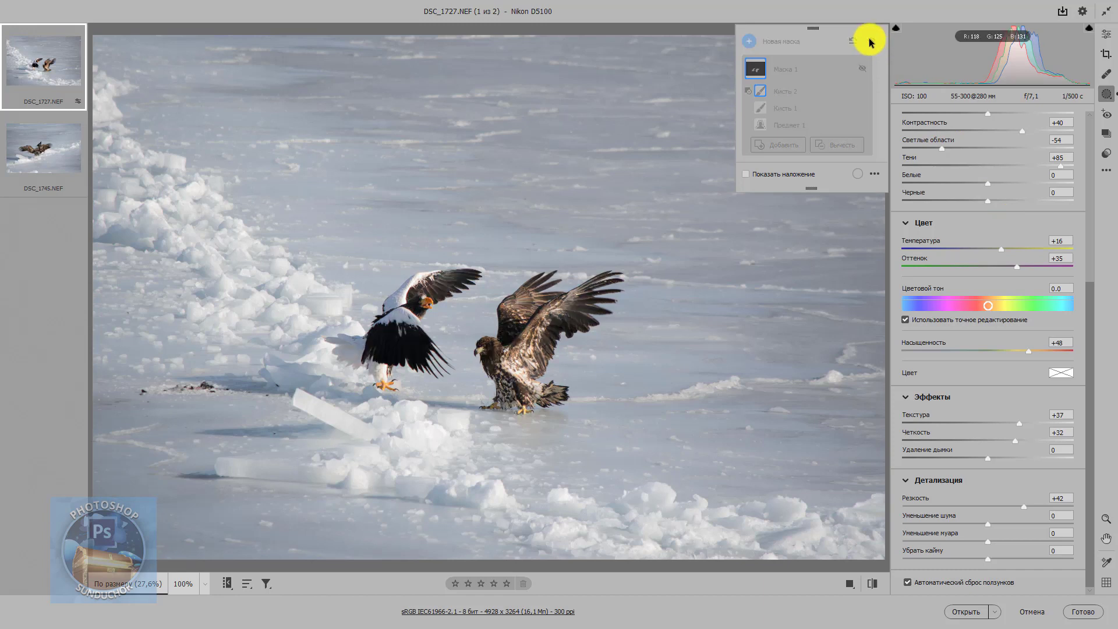
Create an inverted copy of the eagle mask and name it 'Фон'
click(872, 42)
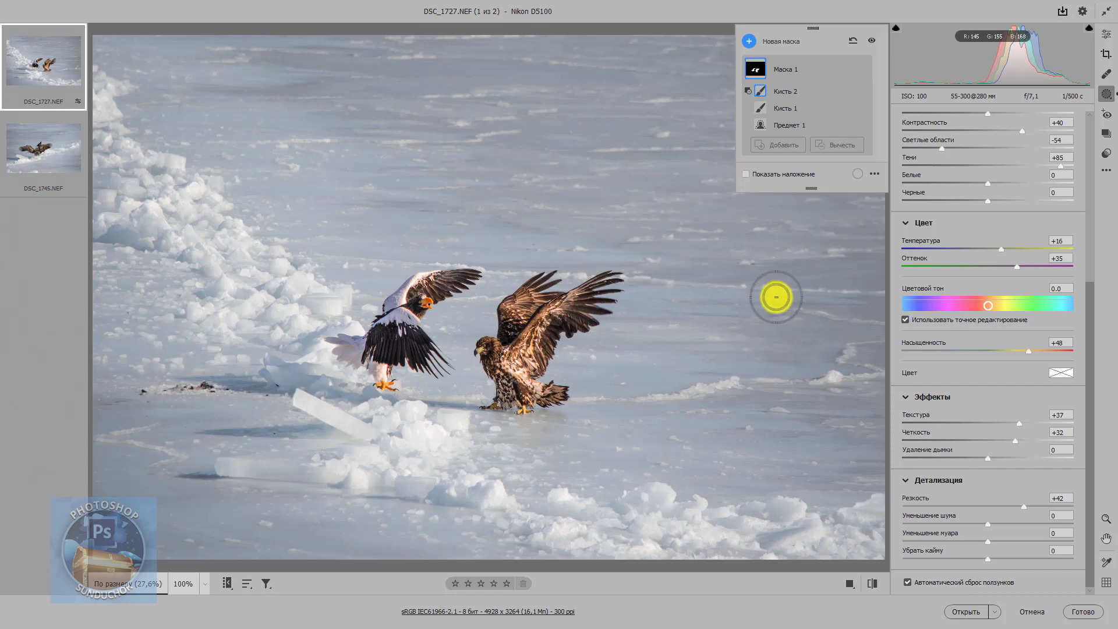
mouse_move(813, 68)
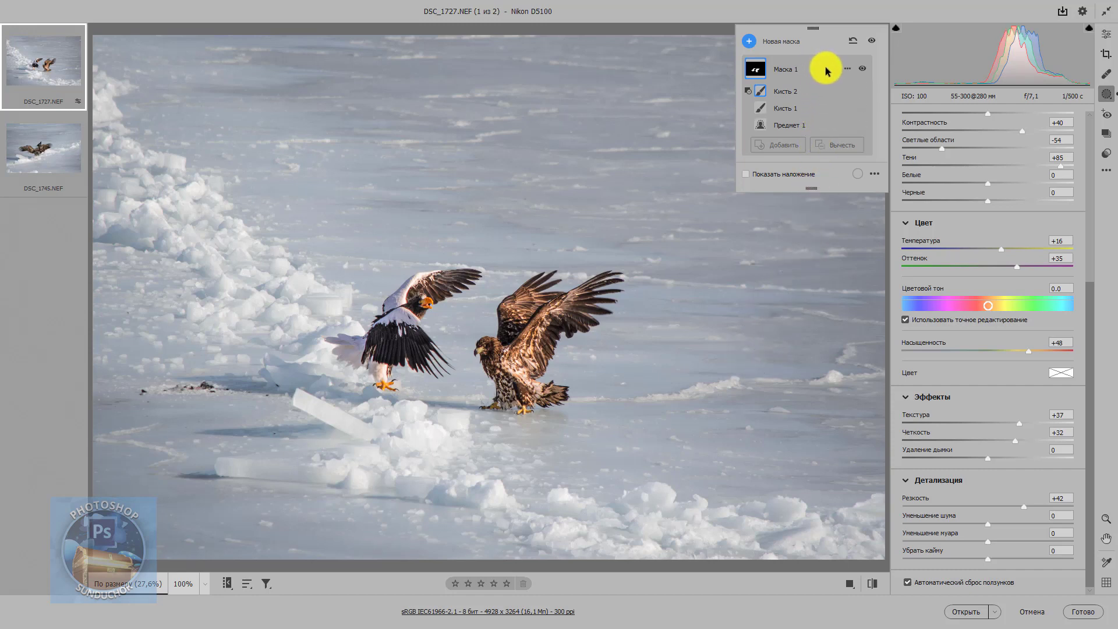
click(847, 69)
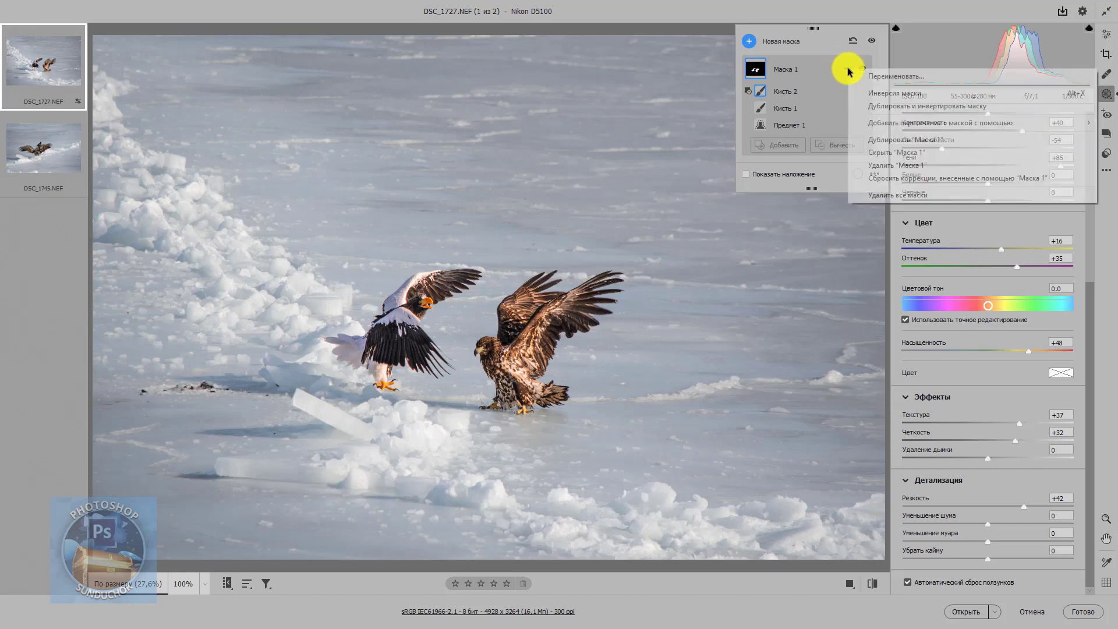
click(886, 107)
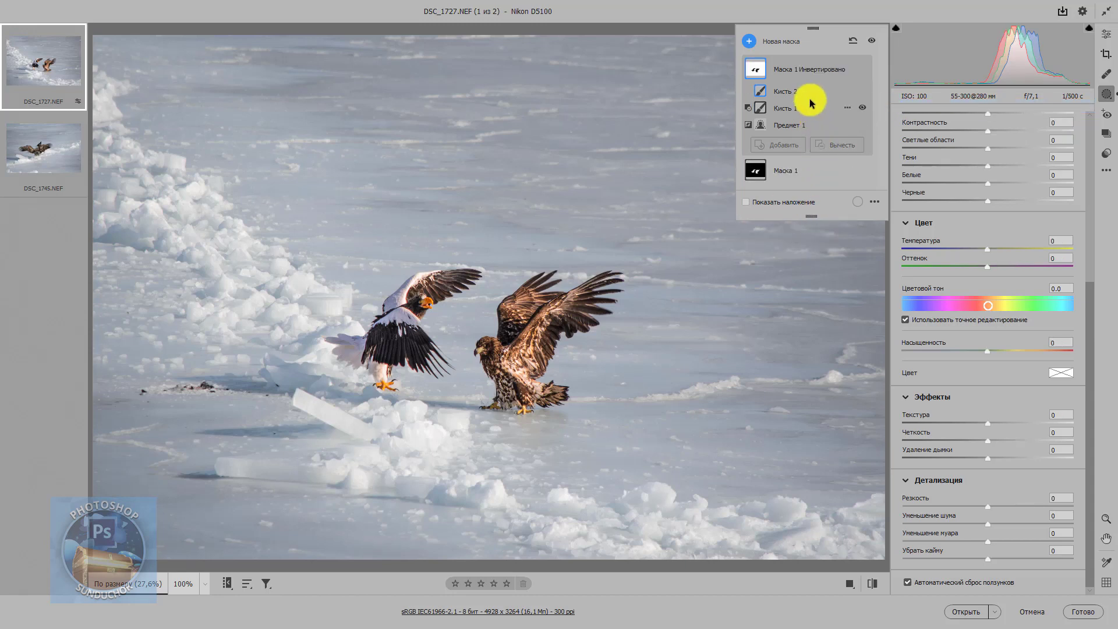
mouse_move(795, 68)
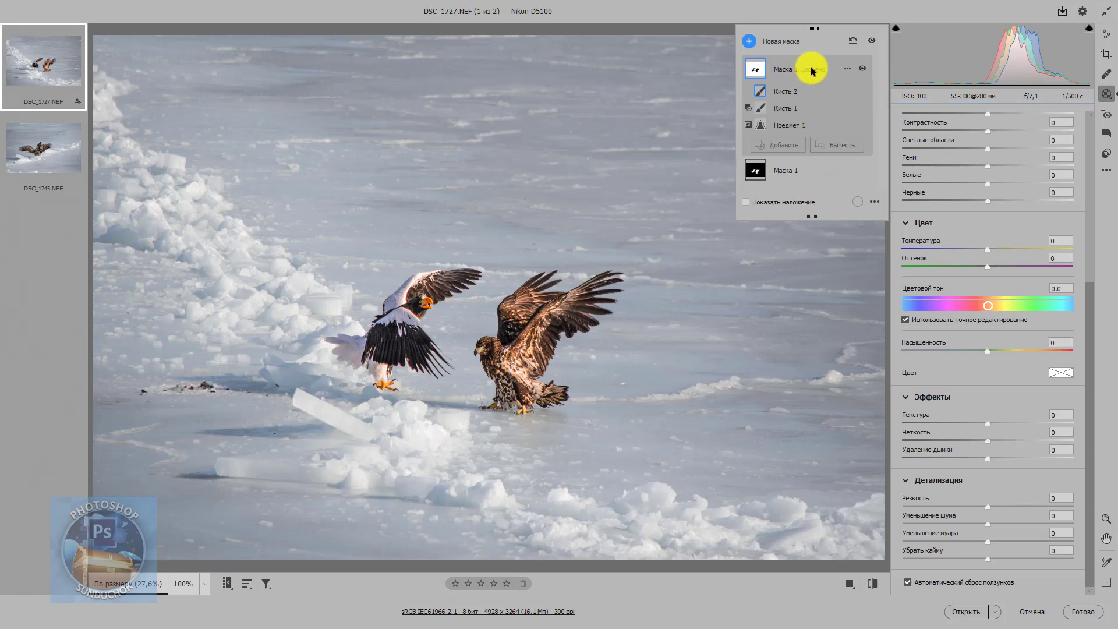
click(847, 69)
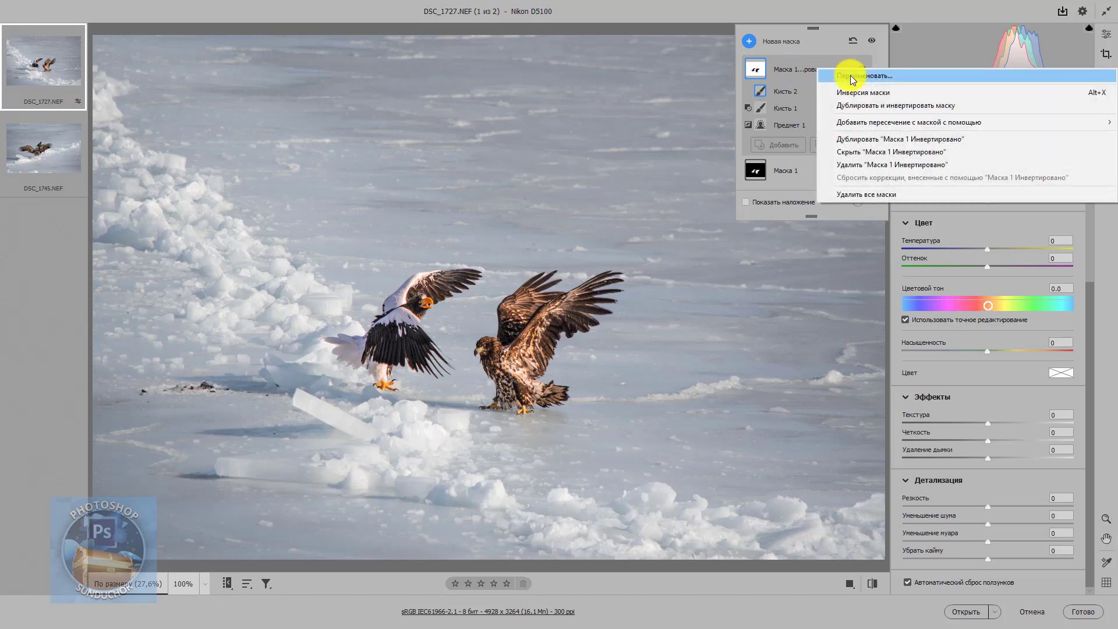
click(850, 75)
text(Фон)
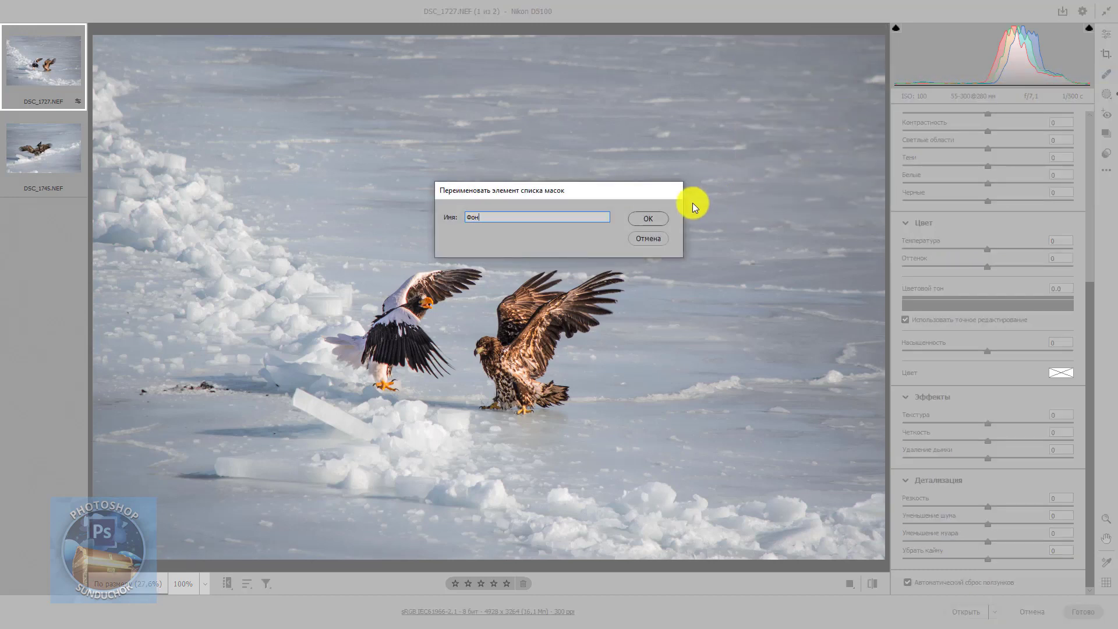
click(649, 219)
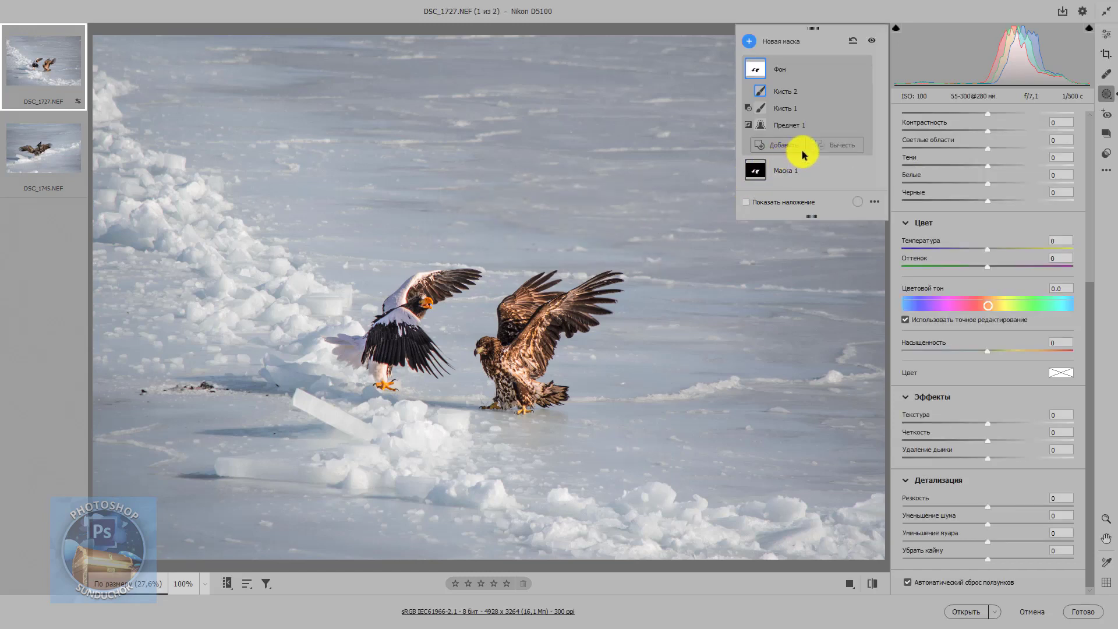
Rename Маска 1 to 'Птицы', then select the Фон mask
click(789, 170)
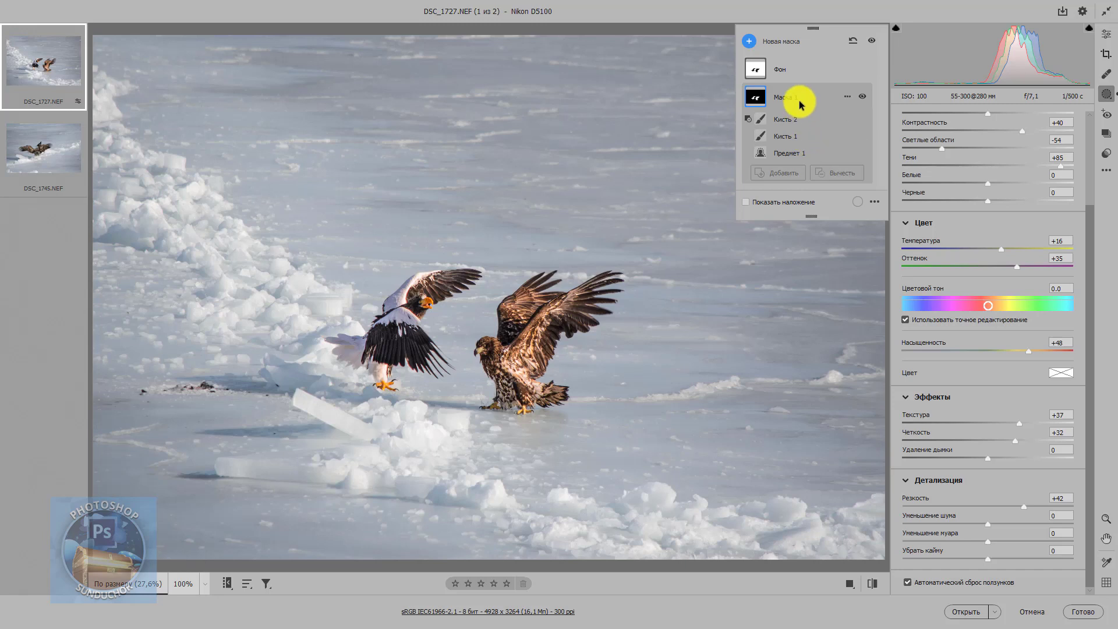
right_click(847, 99)
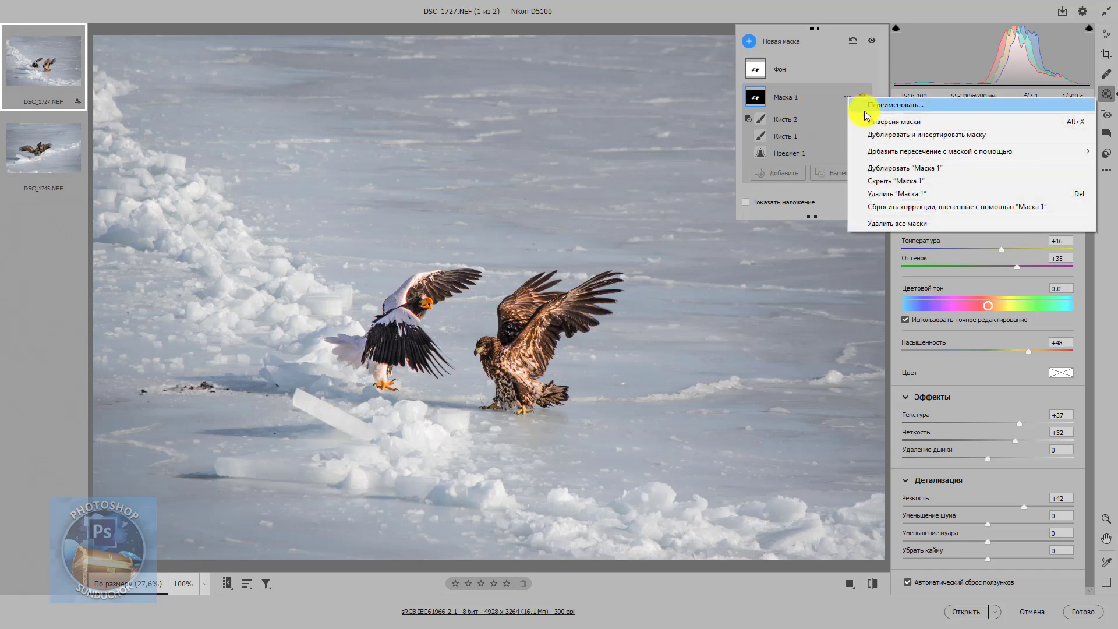
click(877, 105)
text(Птицы)
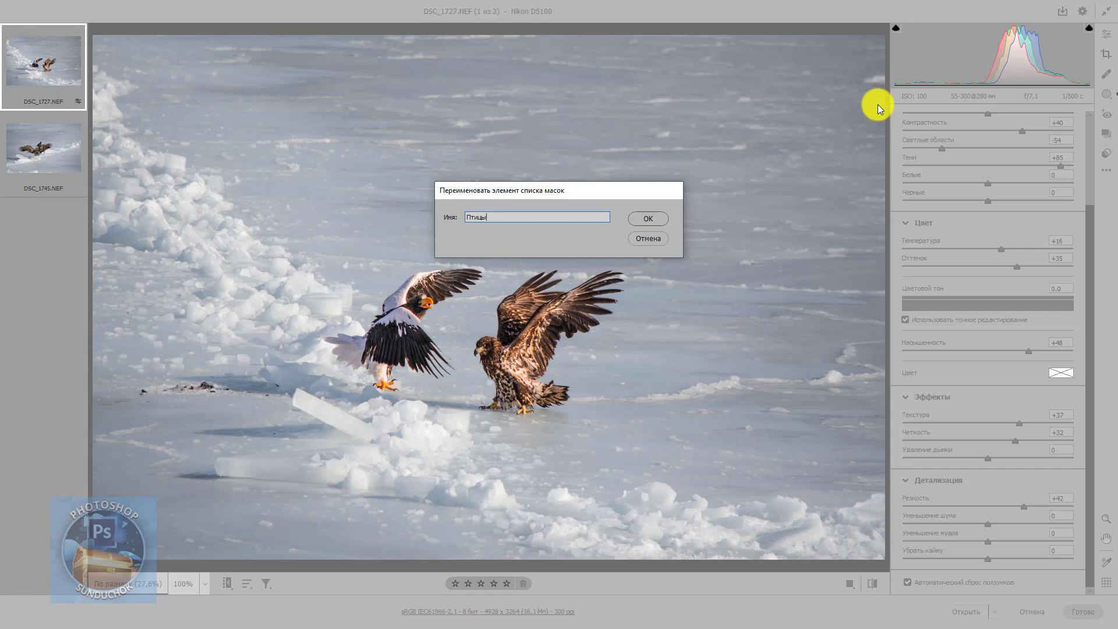
click(646, 220)
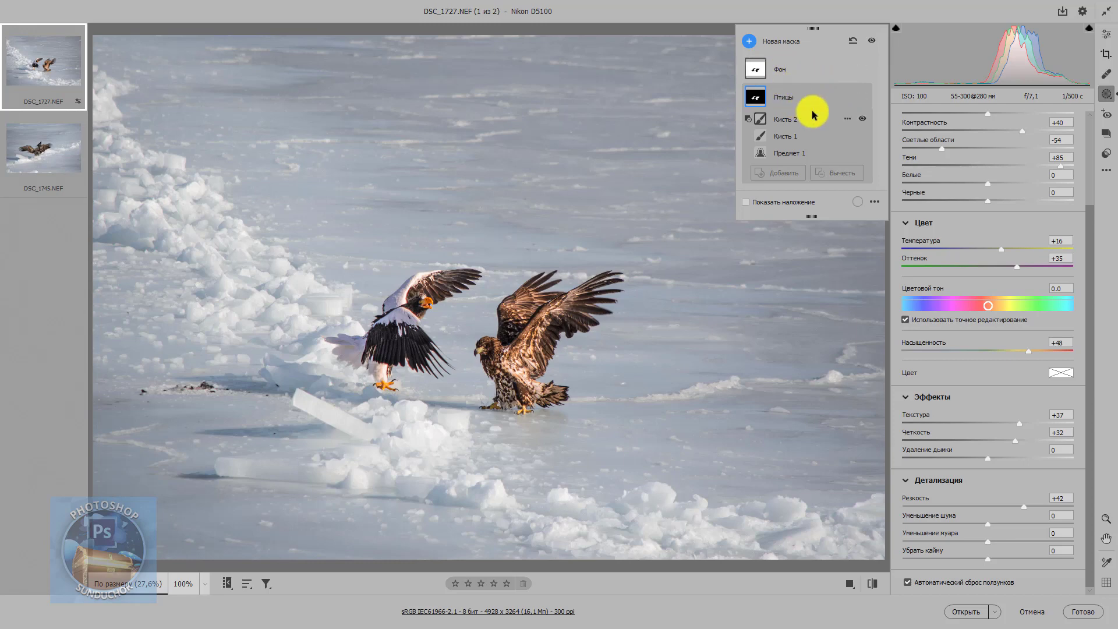
click(793, 70)
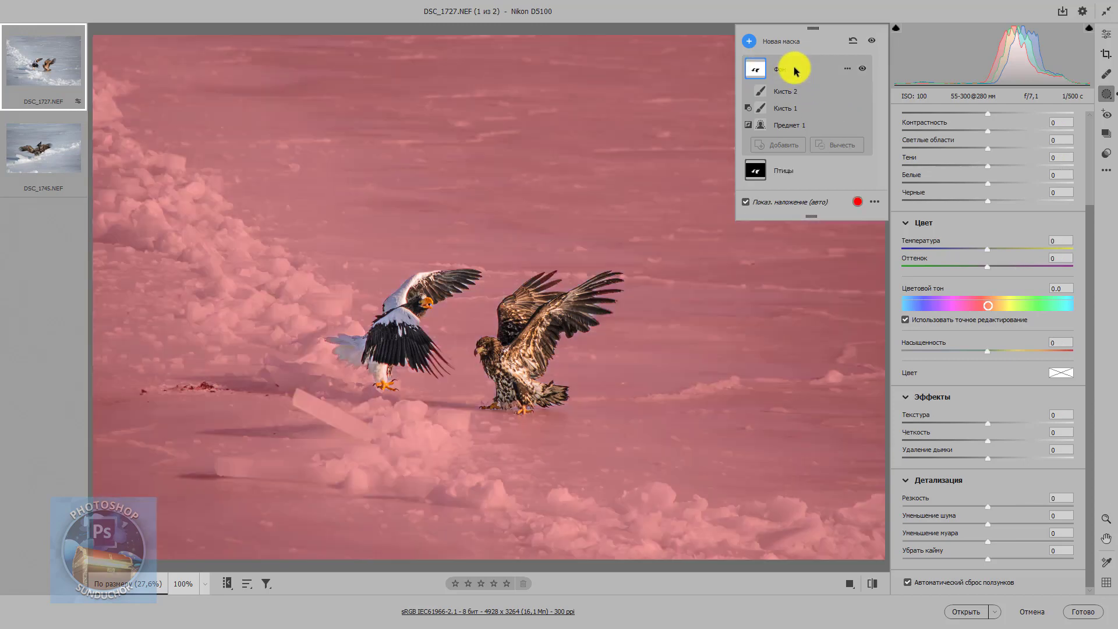
Hide the overlay and soften the Фон background with Dehaze -17 and Clarity -56
click(745, 203)
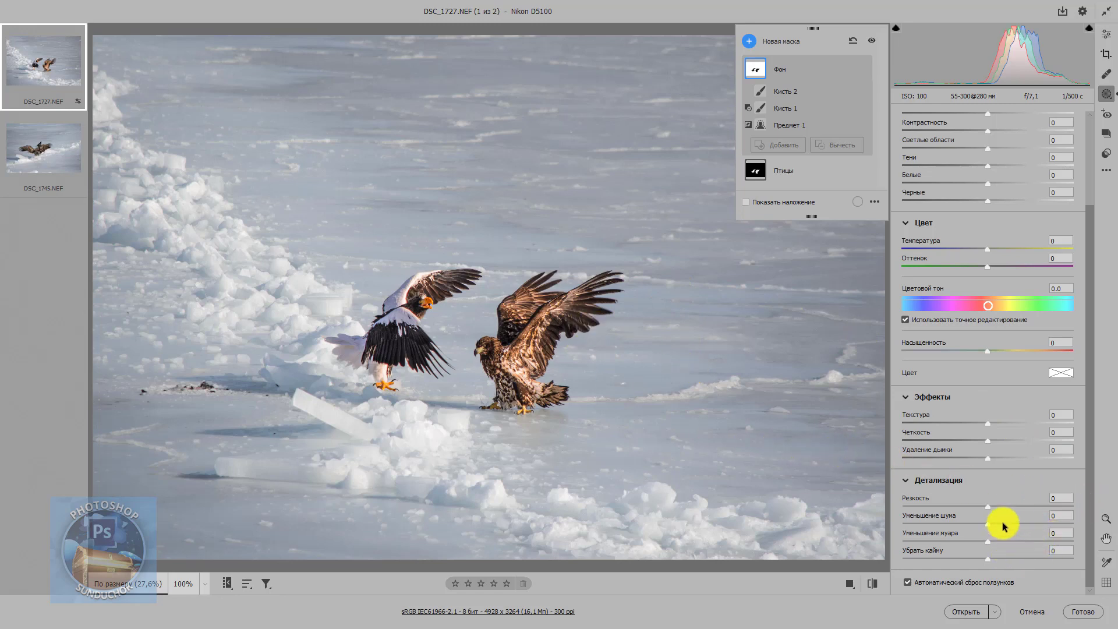
click(988, 461)
drag(986, 462, 972, 456)
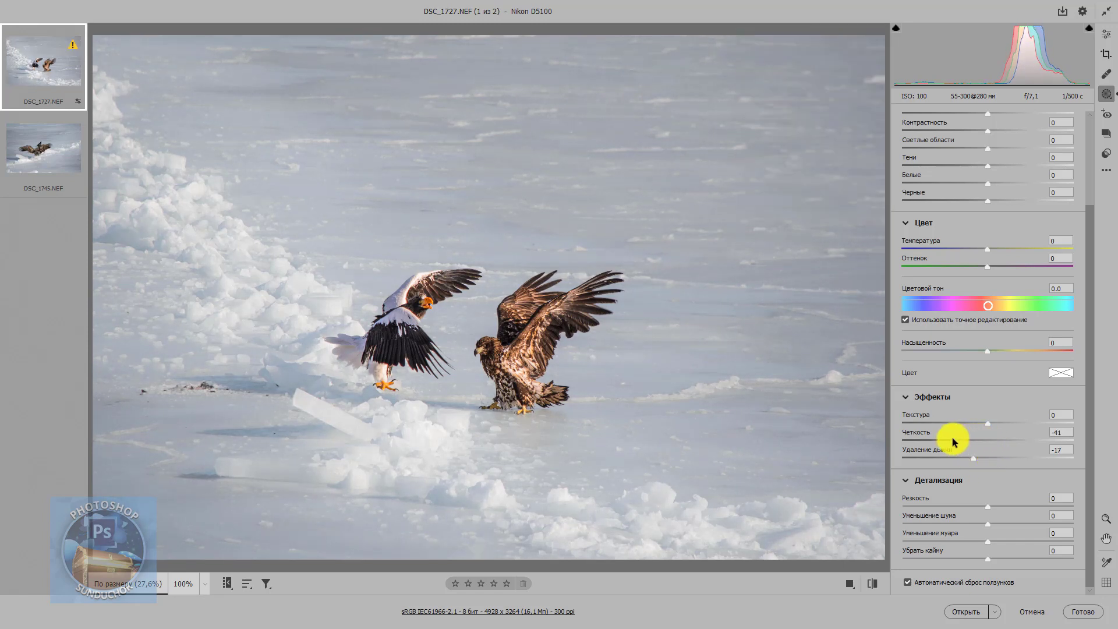
mouse_move(937, 438)
mouse_down()
mouse_move(994, 429)
mouse_move(958, 424)
mouse_up()
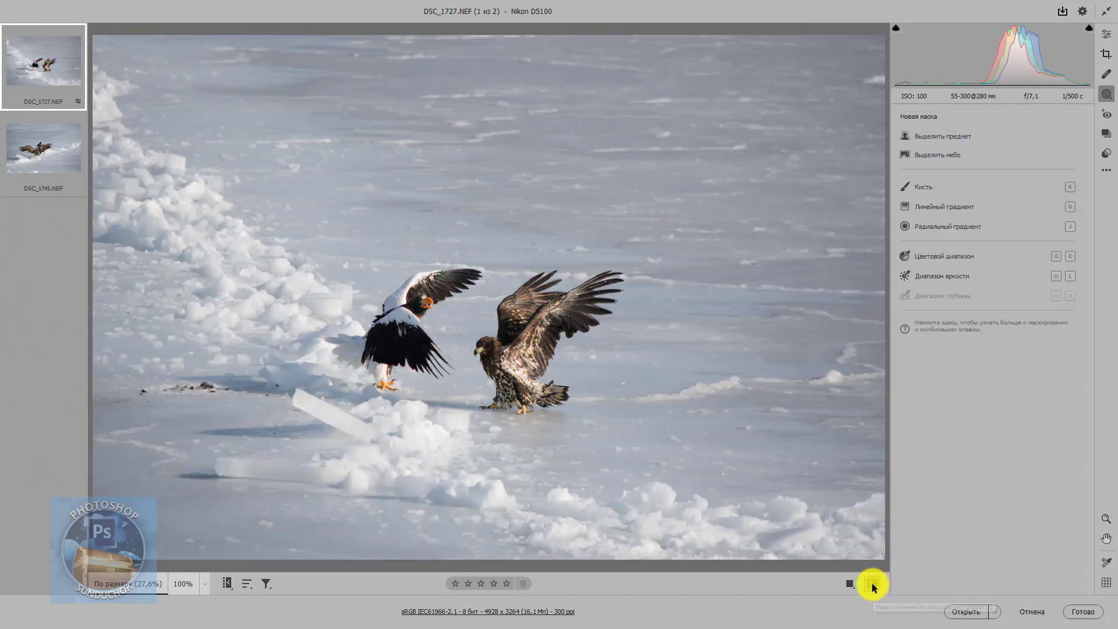
Preview DSC_1727 before edits, glance at DSC_1745, then bring up DSC_1727's thumbnail menu
click(872, 583)
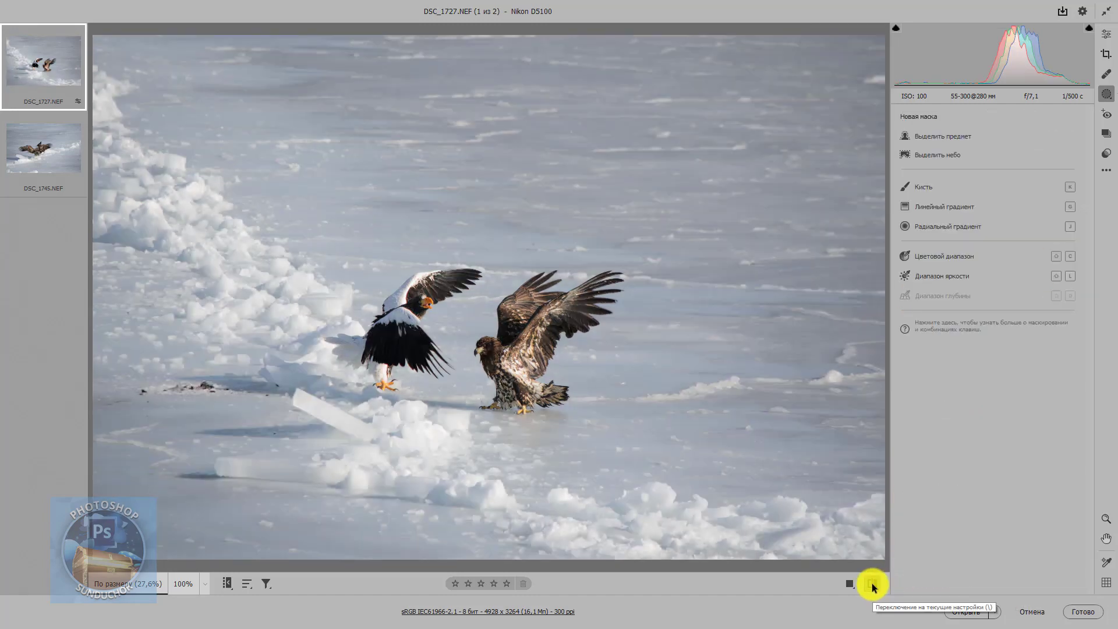
click(872, 583)
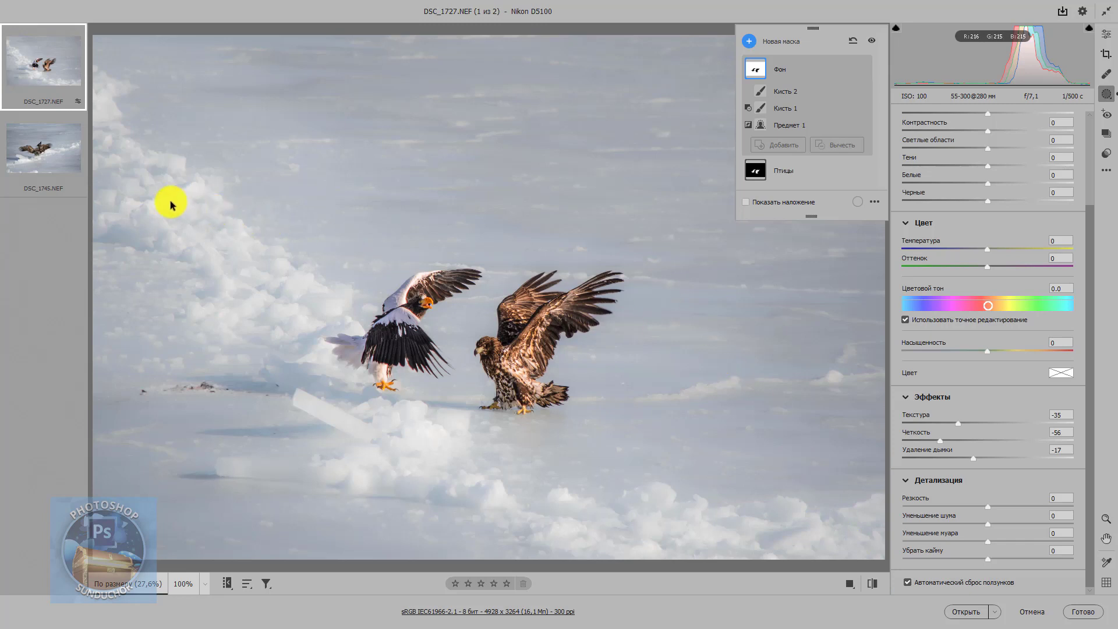
click(44, 151)
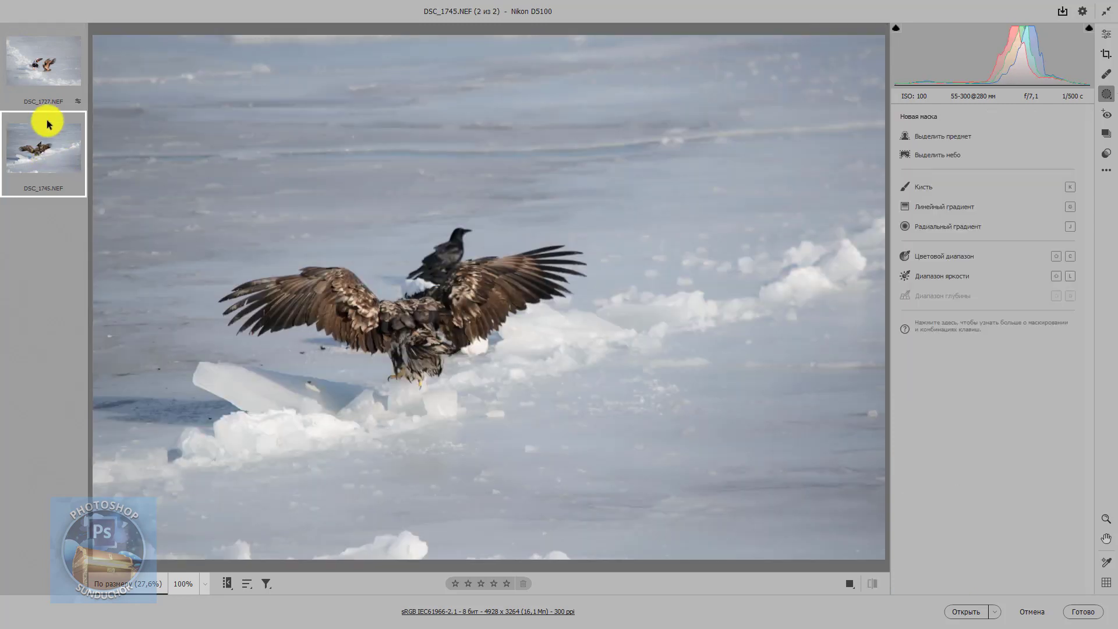
click(48, 65)
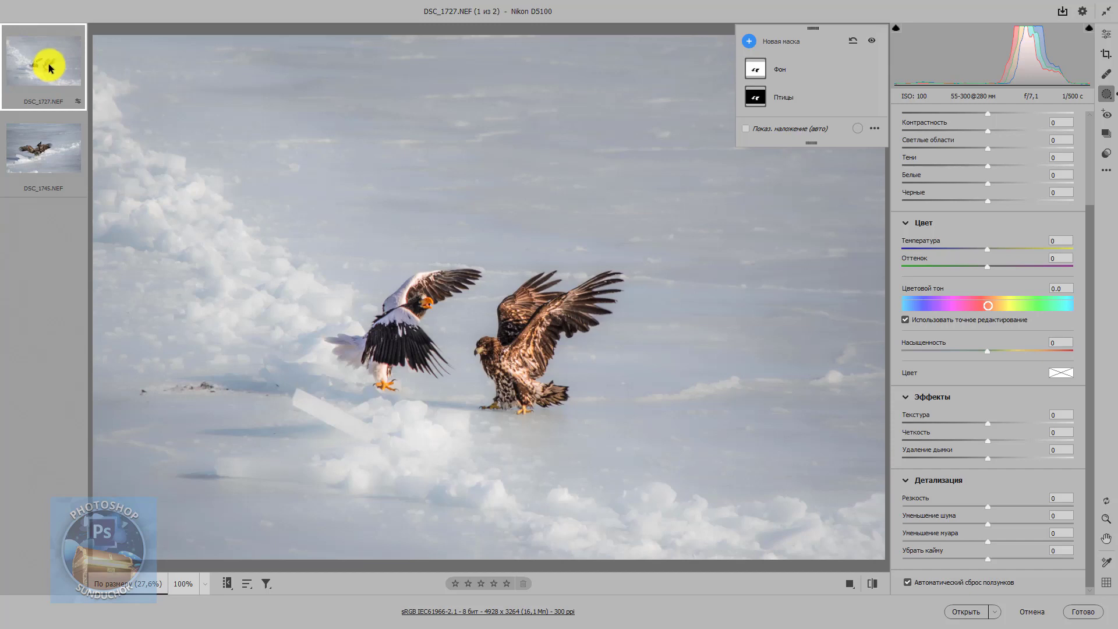
right_click(53, 59)
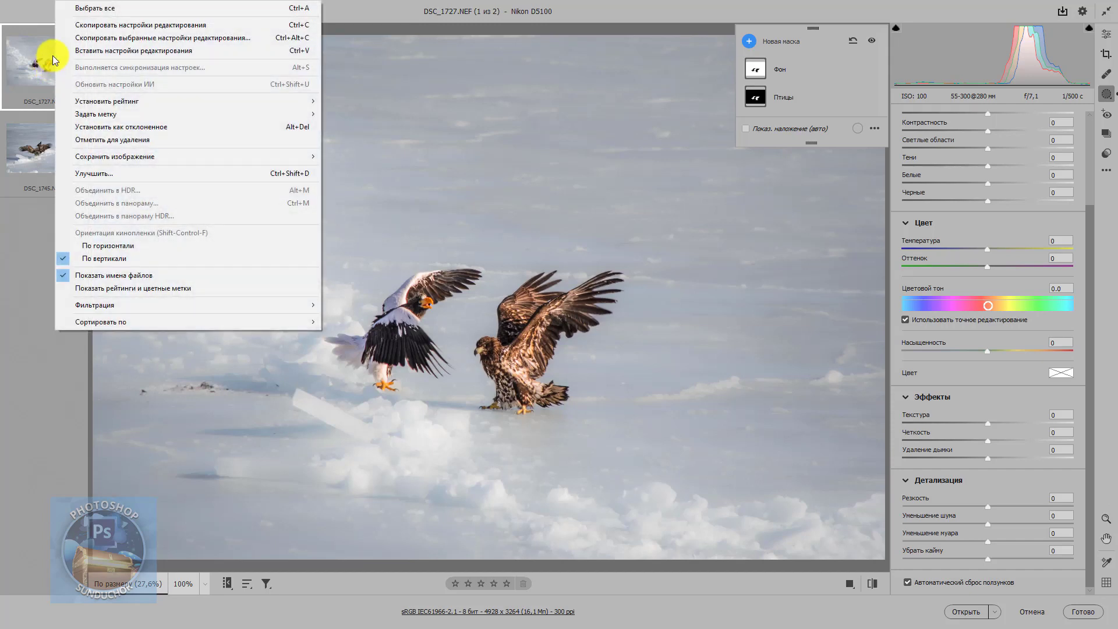
Copy only DSC_1727's Masking settings, covering the Фон and Птицы masks
click(152, 41)
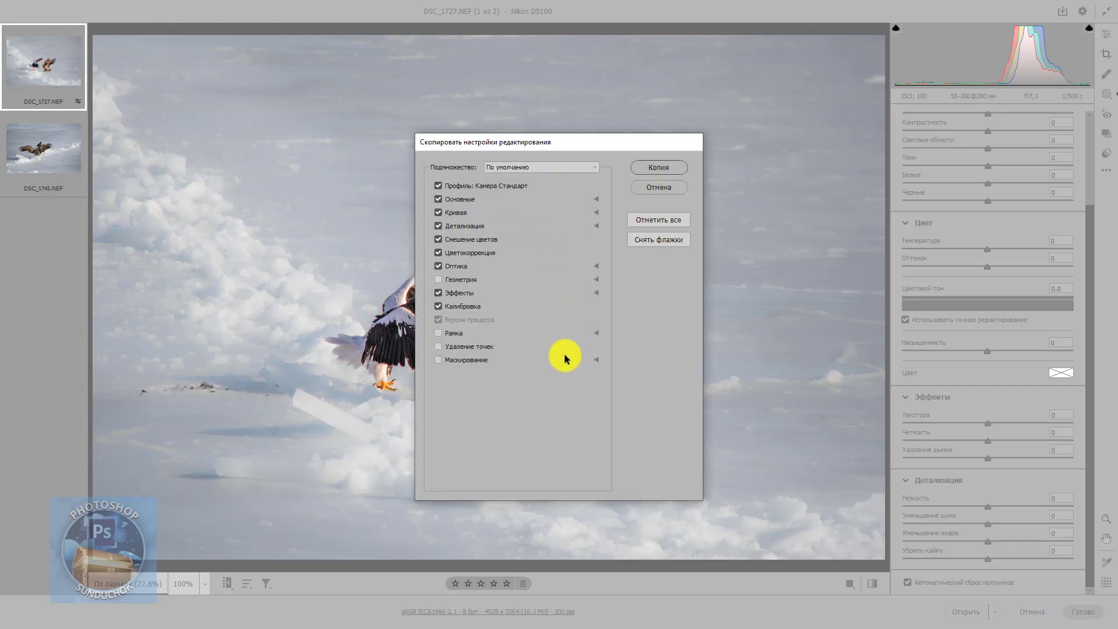
key(alt)
alt+click(472, 360)
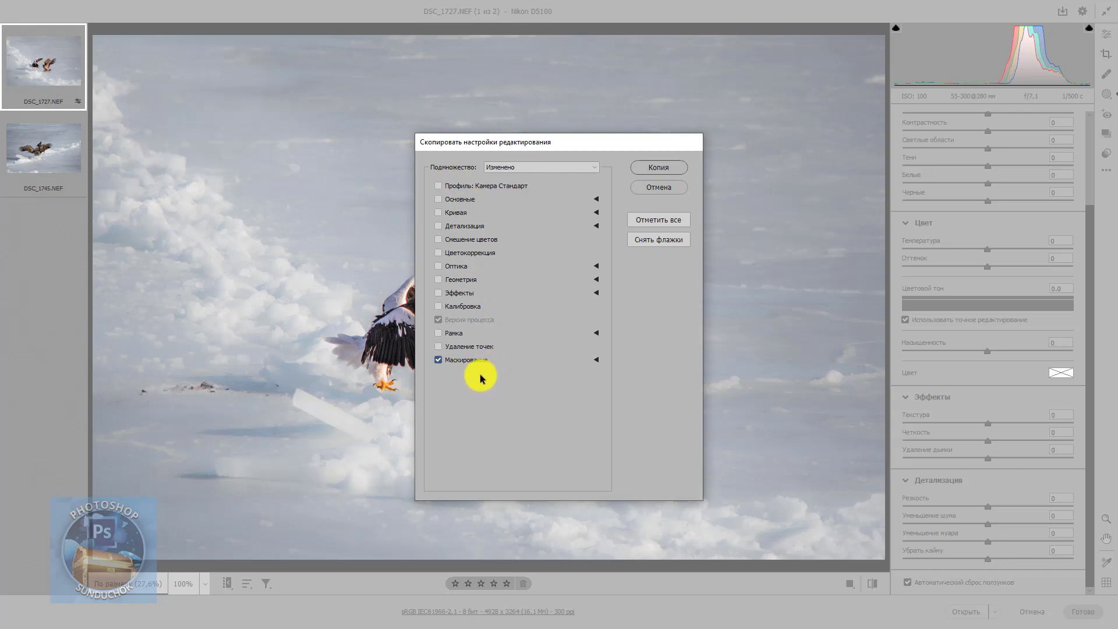
click(597, 361)
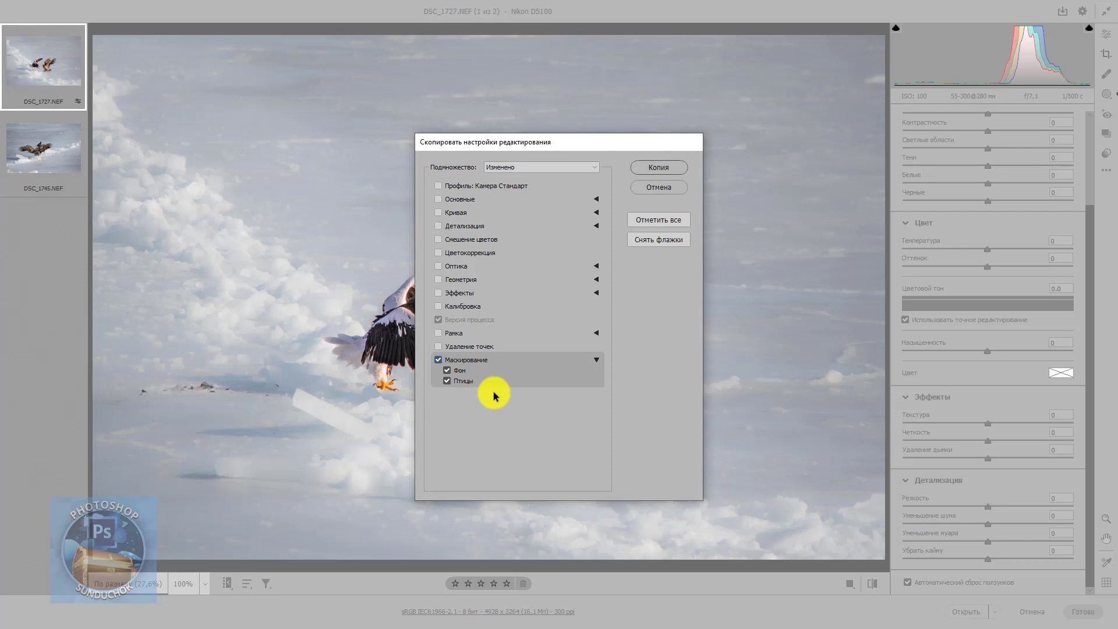
click(657, 169)
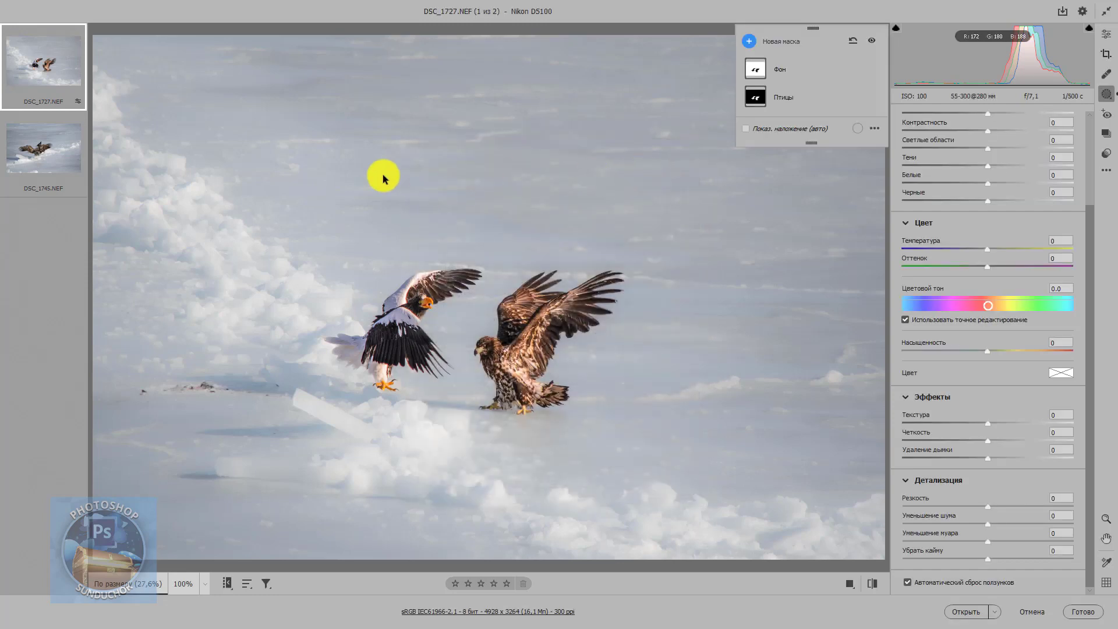
Paste the copied masks onto DSC_1745 and compare its before and after views
click(51, 142)
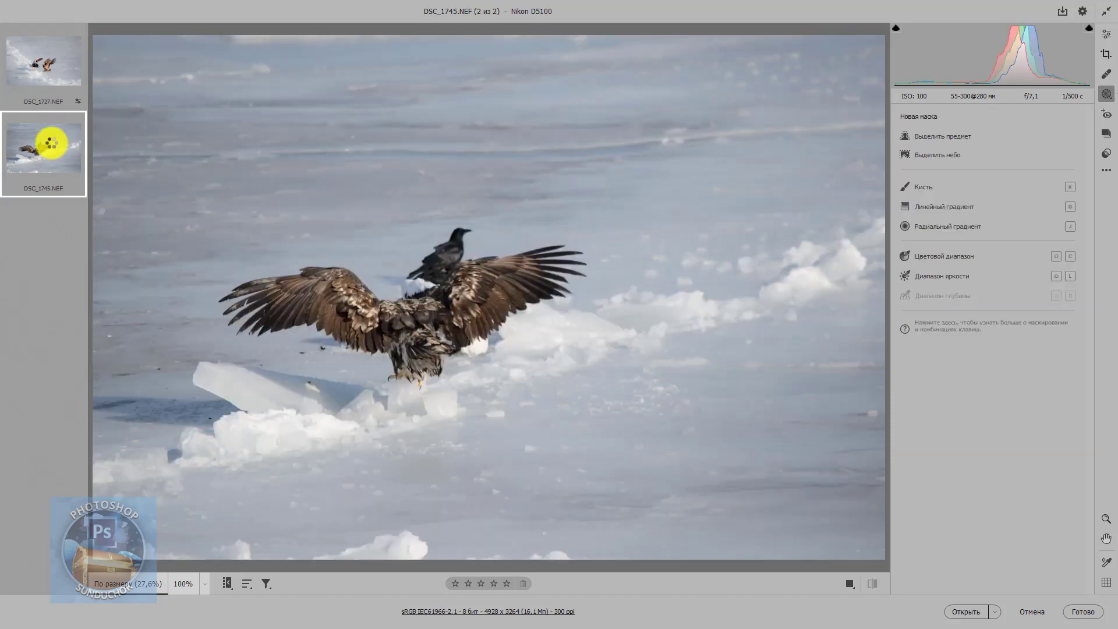
right_click(52, 145)
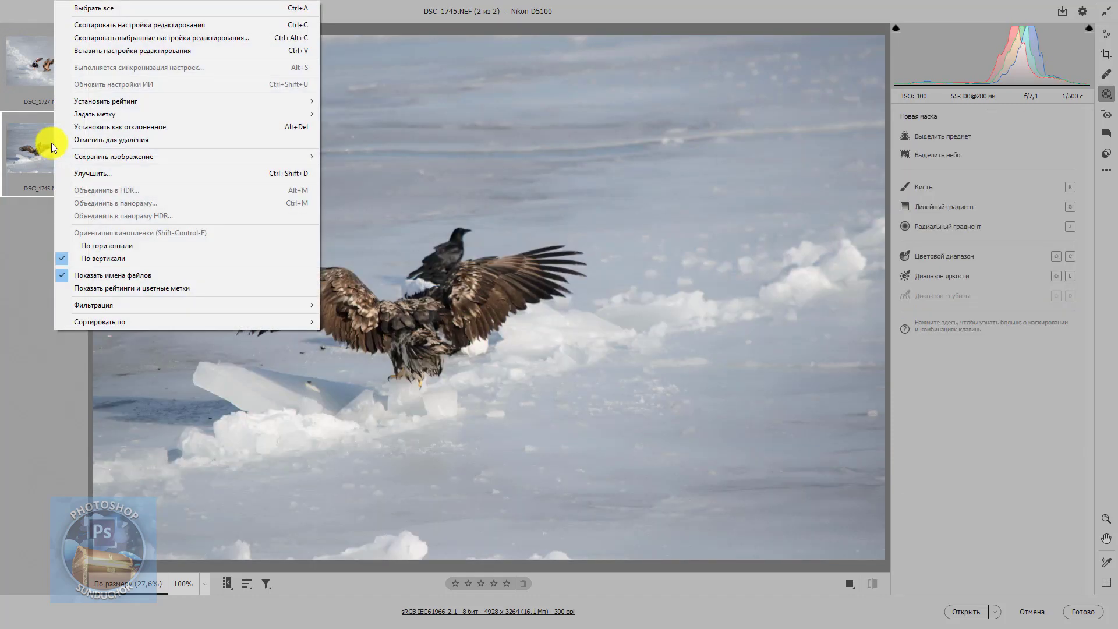
click(131, 52)
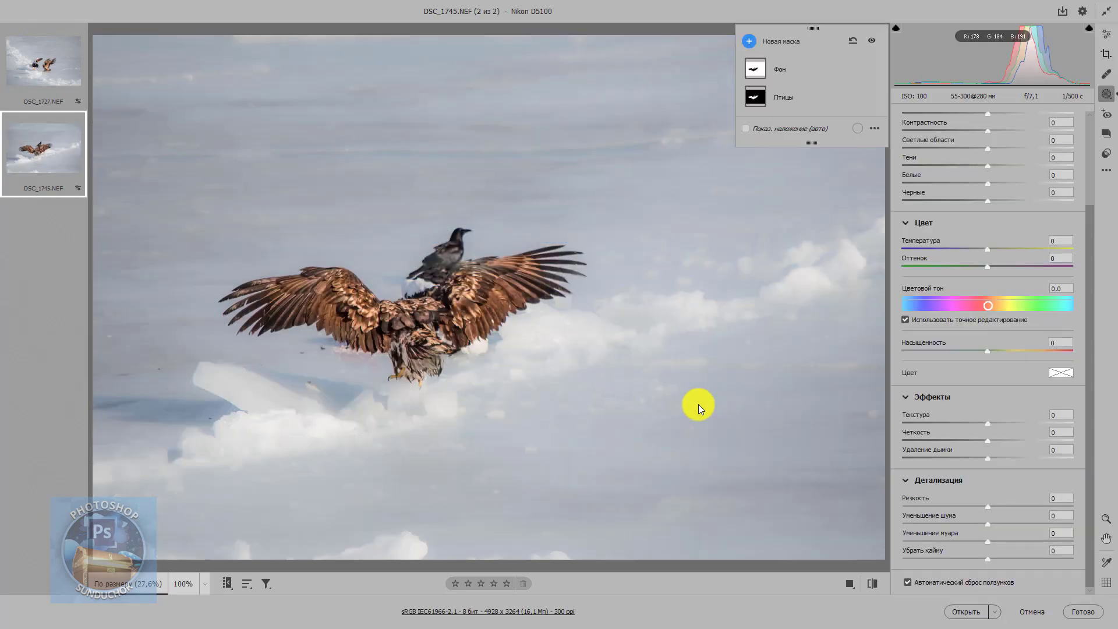
click(872, 584)
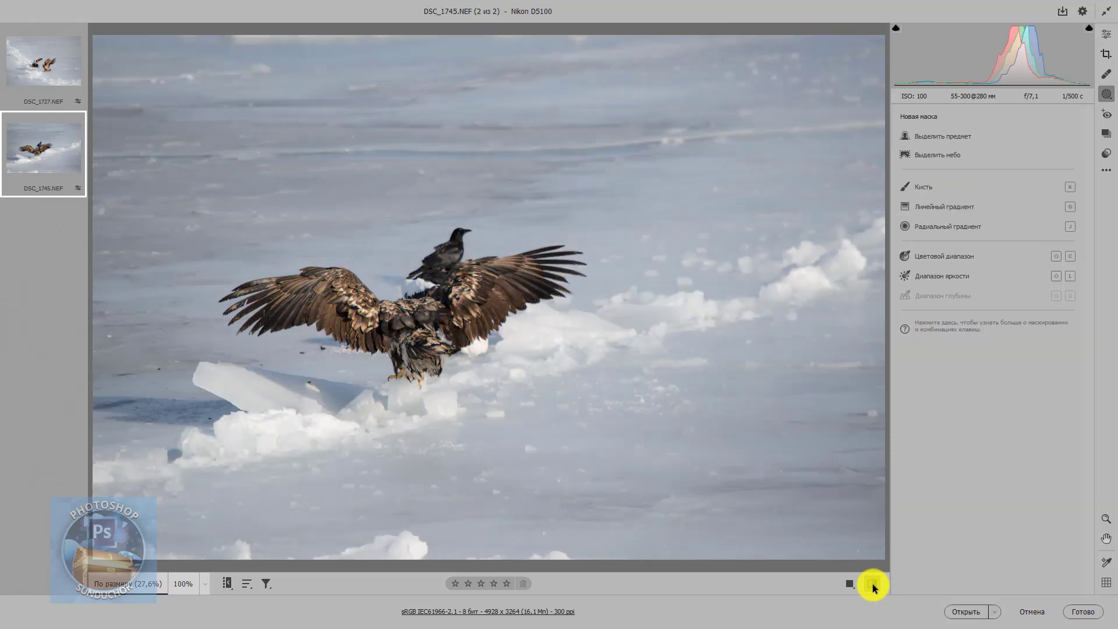
click(873, 583)
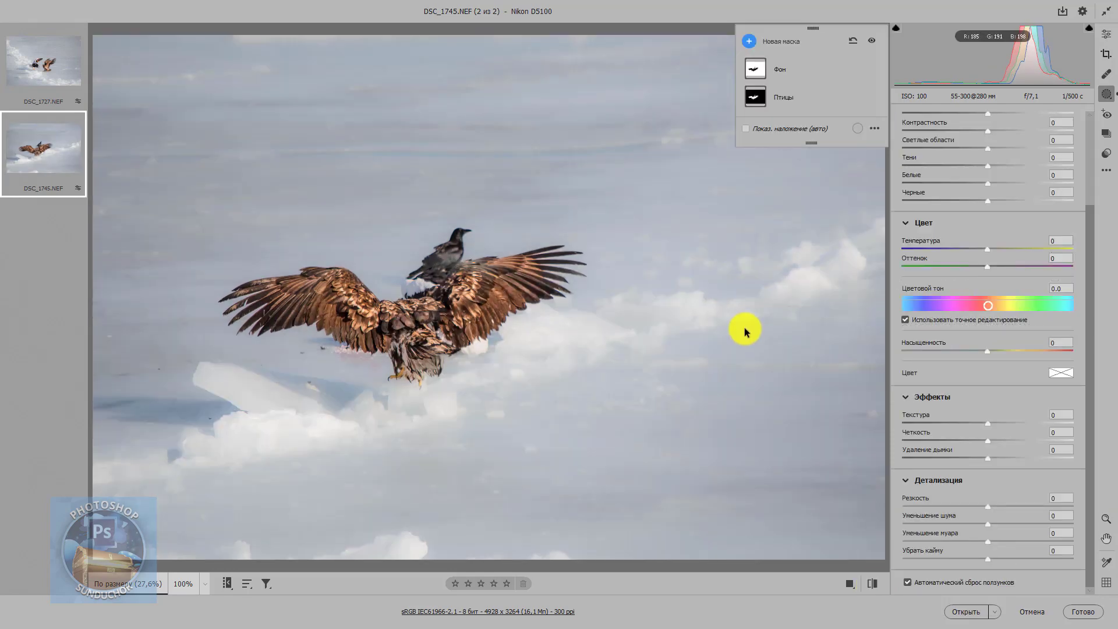
Compare against DSC_1727, then return to DSC_1745 and open its pasted Фон mask
click(56, 59)
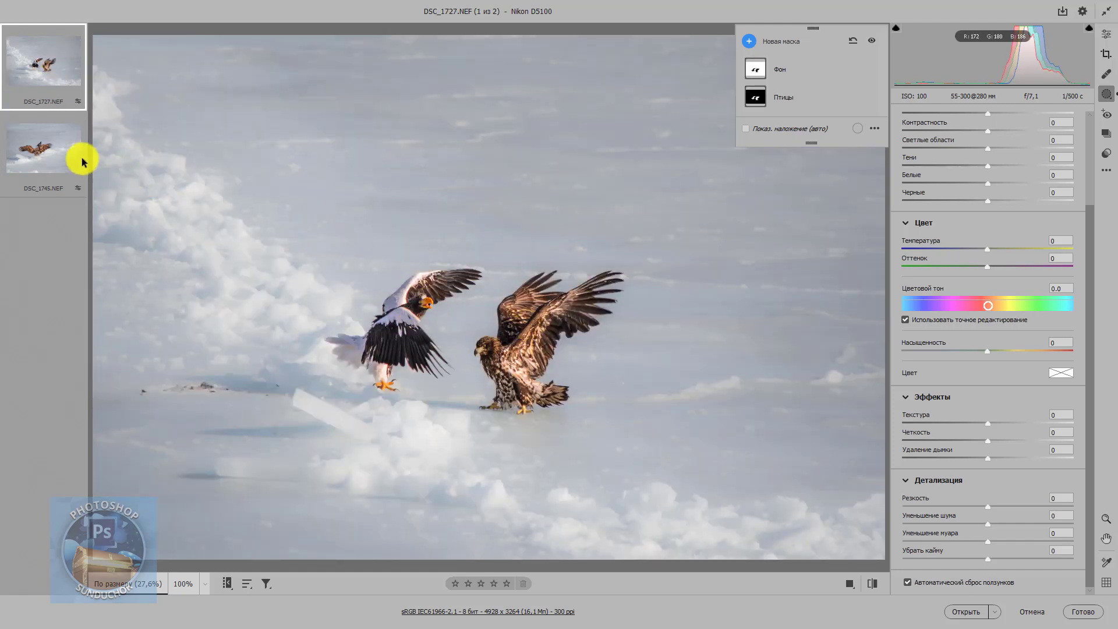
click(53, 154)
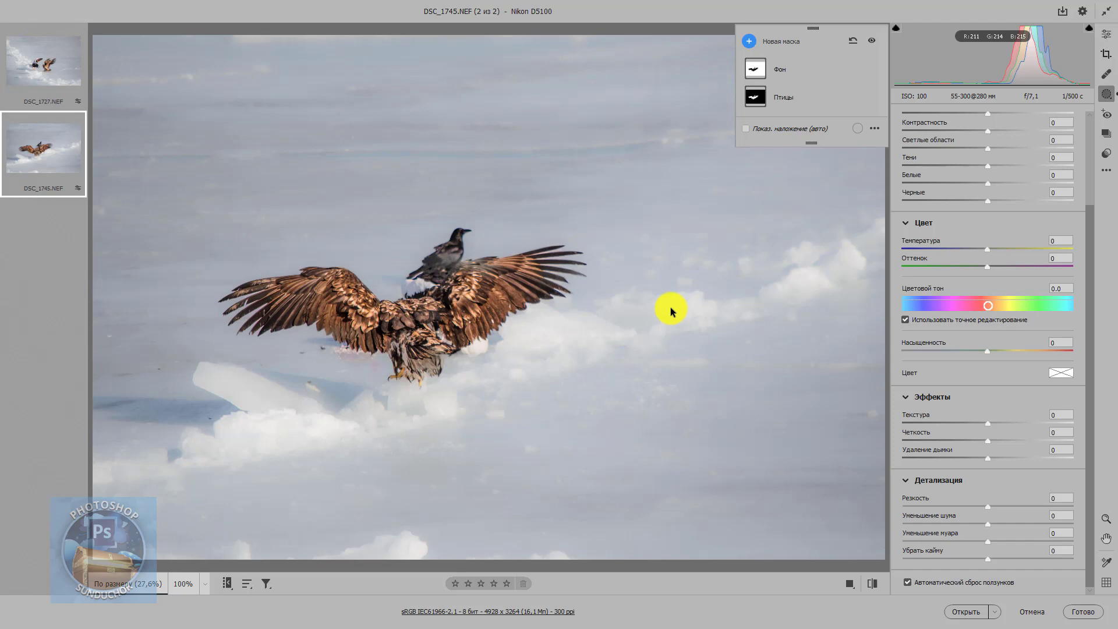
click(780, 69)
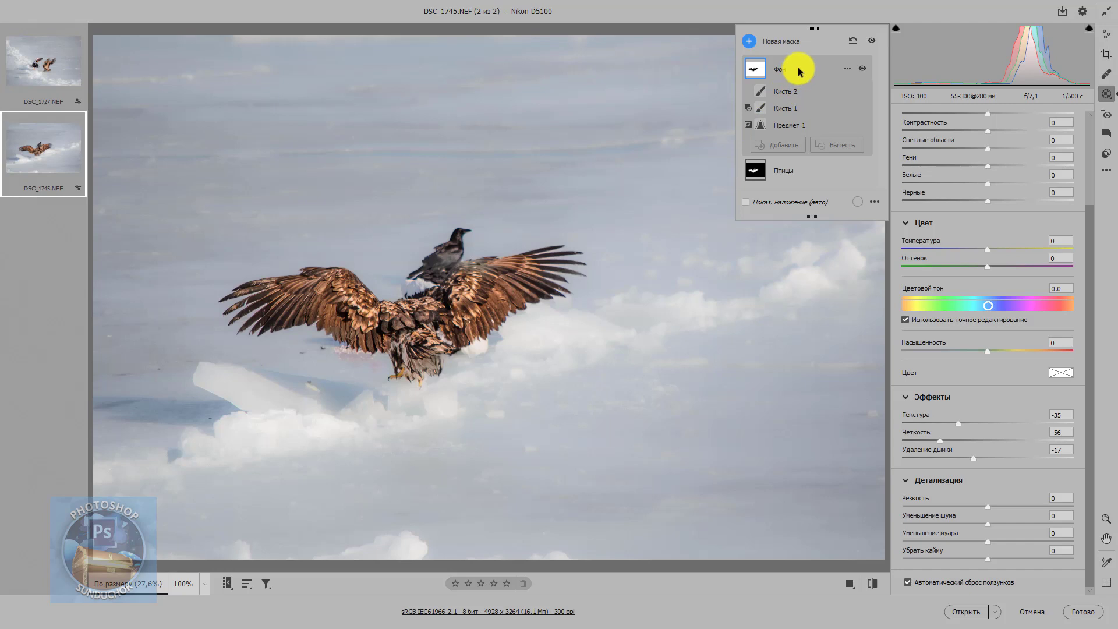
Compare the Фон and Птицы masks on both photos, then open DSC_1745's Птицы mask
click(812, 94)
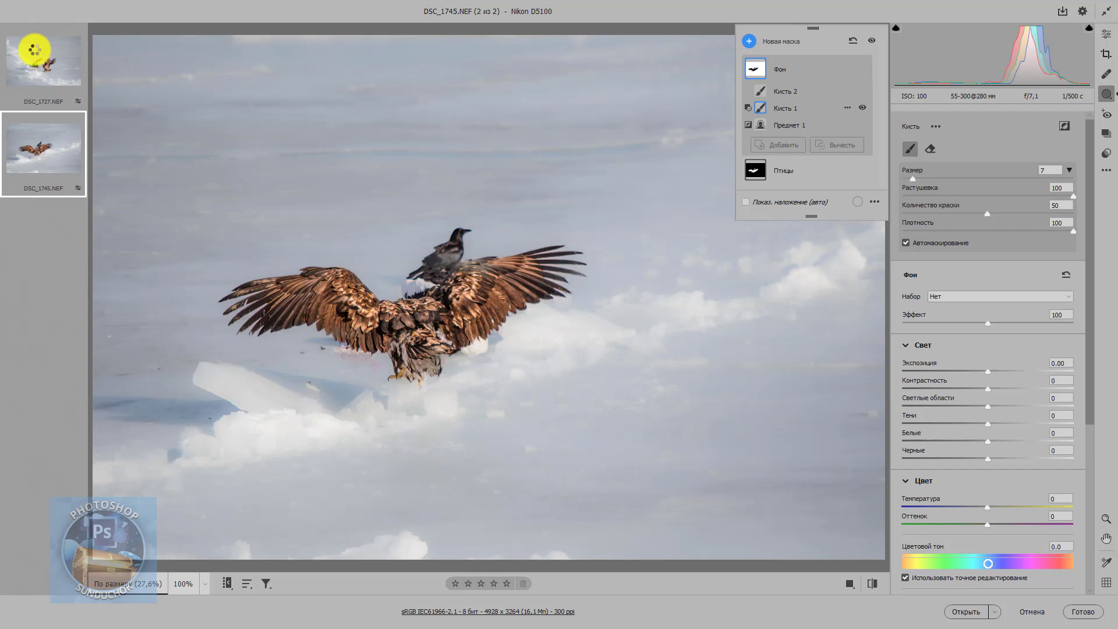
click(34, 50)
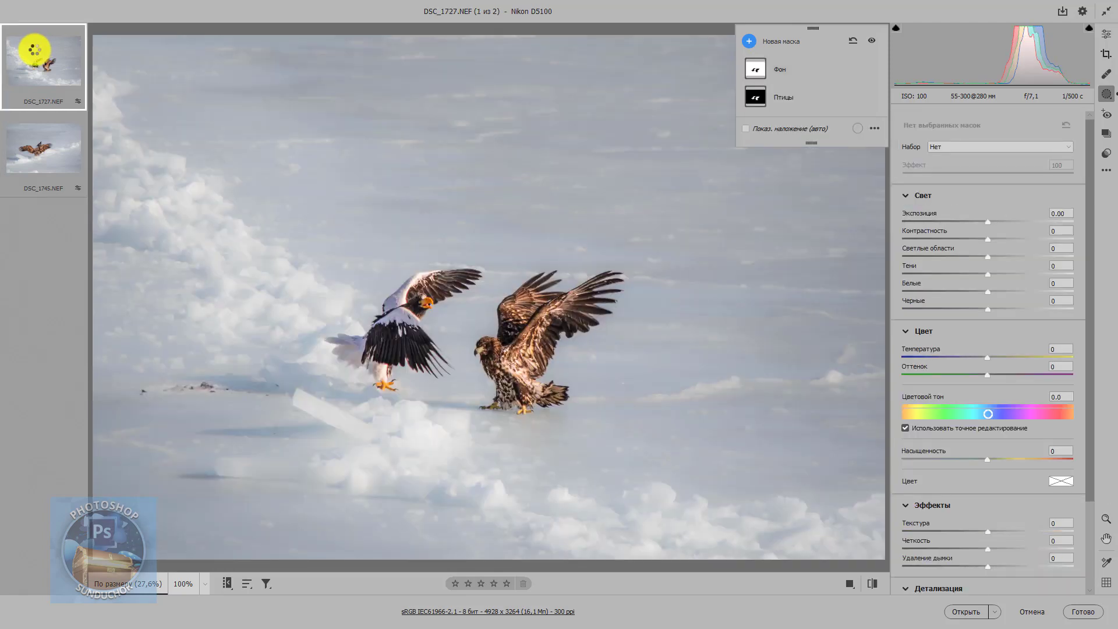
click(798, 71)
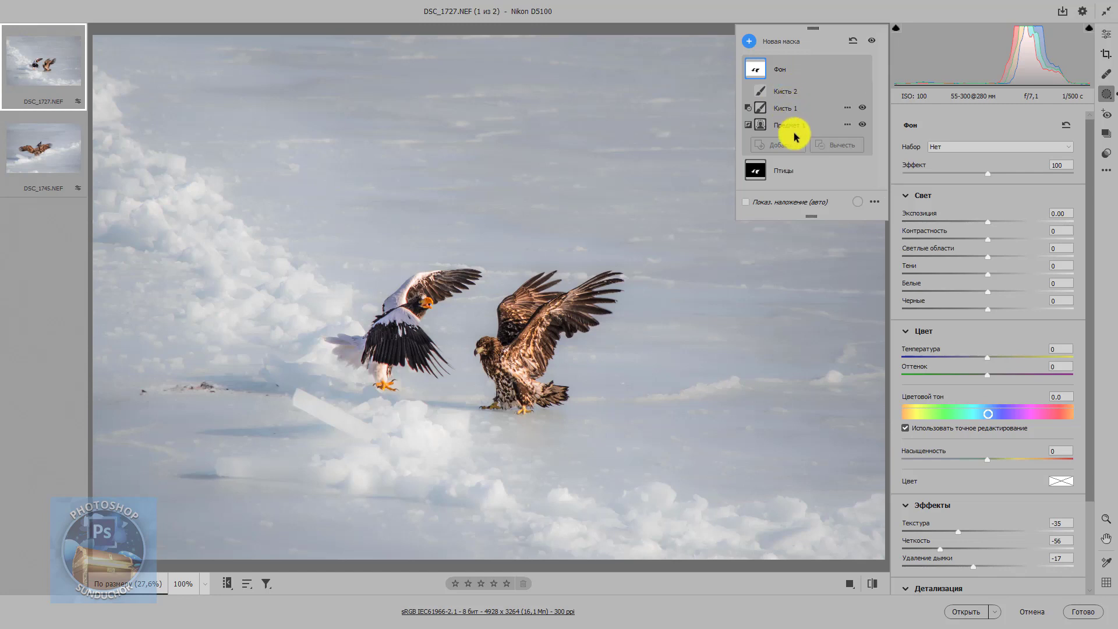
click(801, 170)
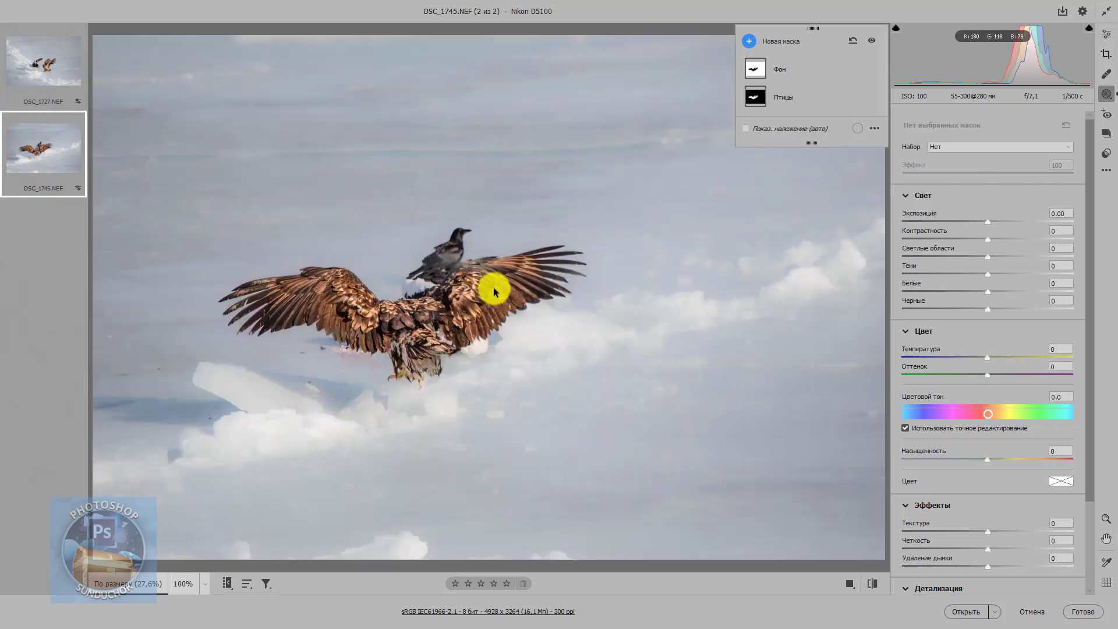
click(57, 67)
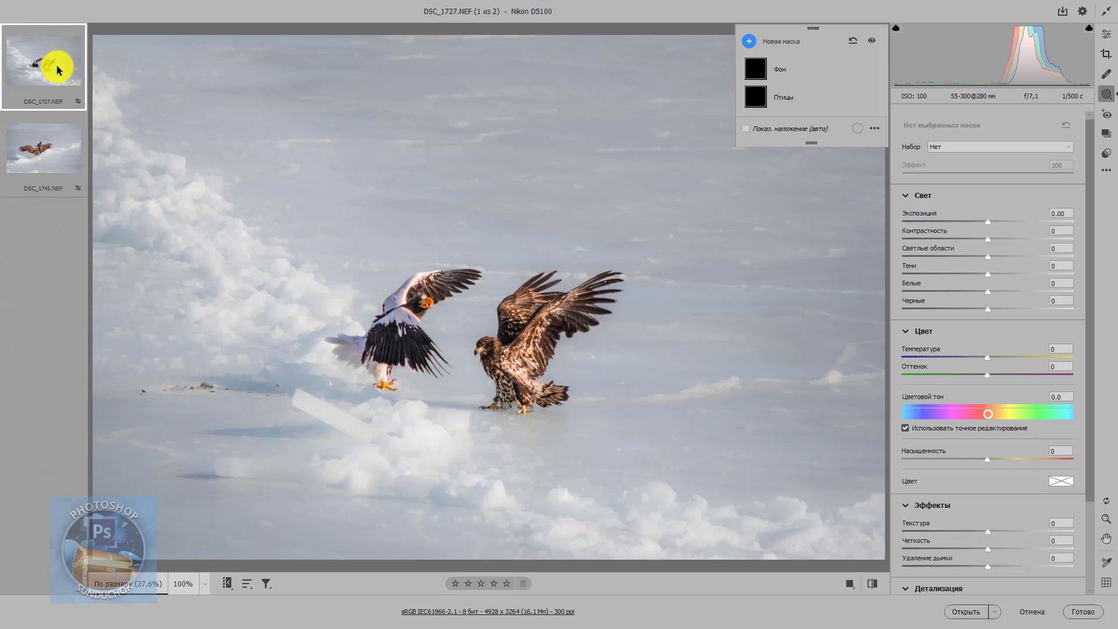
click(49, 150)
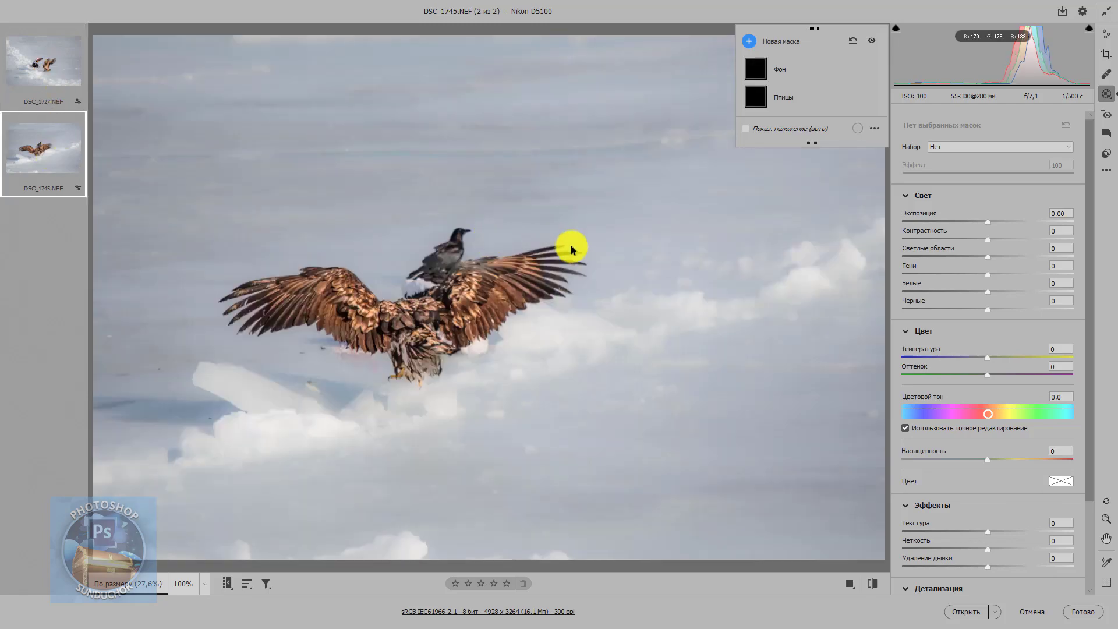
click(812, 102)
Zoom onto the eagle and delete Кисть 2 and Кисть 1 from the Птицы mask
mouse_move(499, 317)
mouse_down()
mouse_move(630, 283)
mouse_move(680, 290)
mouse_up()
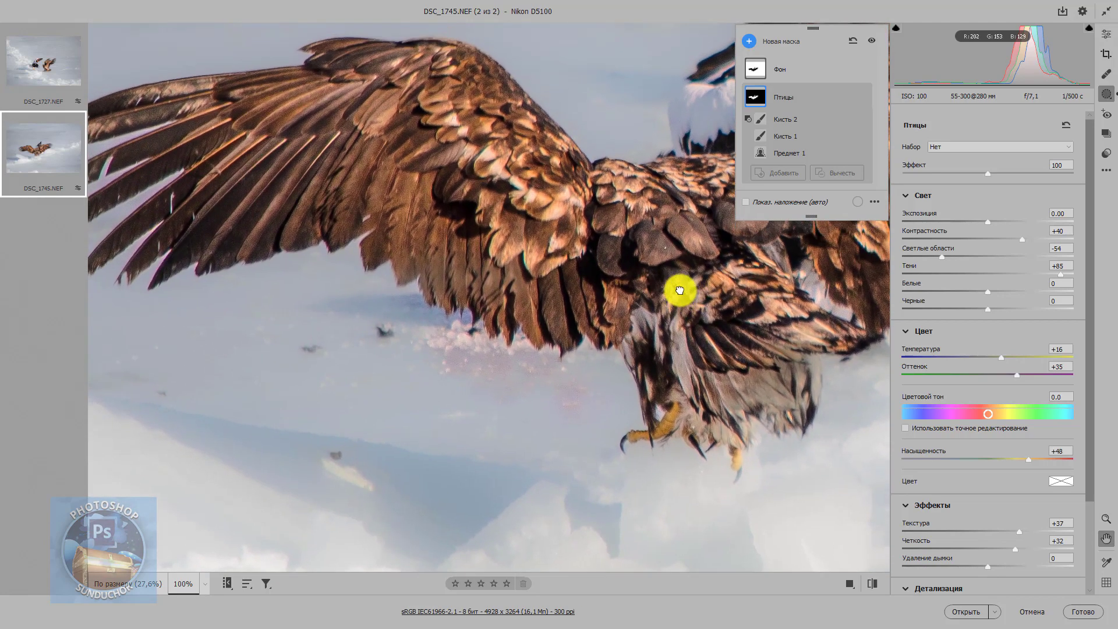
mouse_move(812, 135)
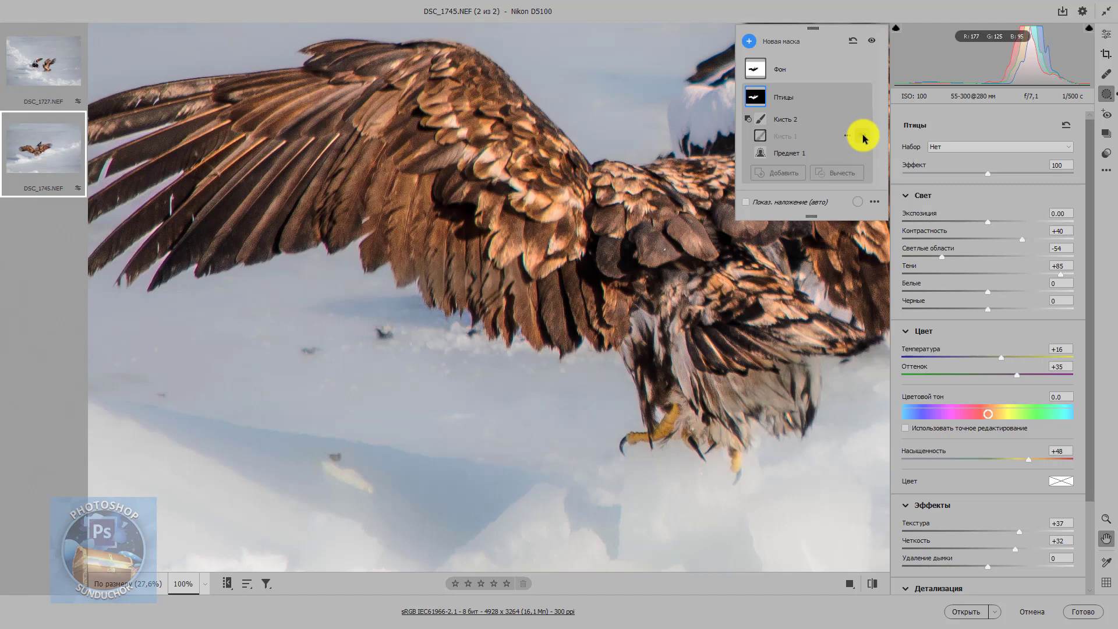
click(865, 138)
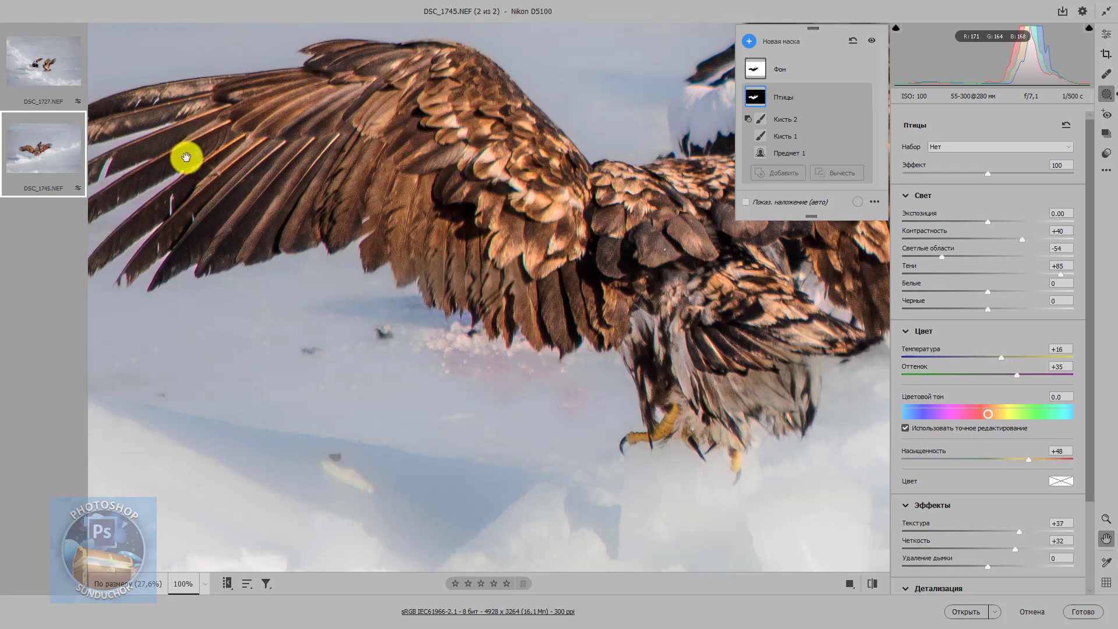
click(58, 76)
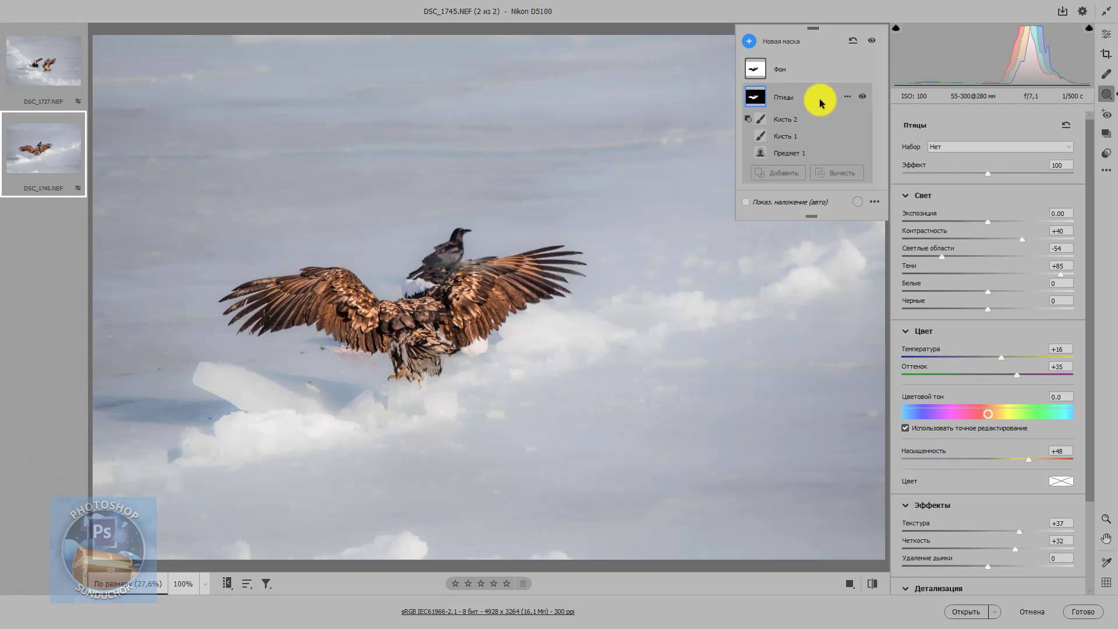
click(848, 122)
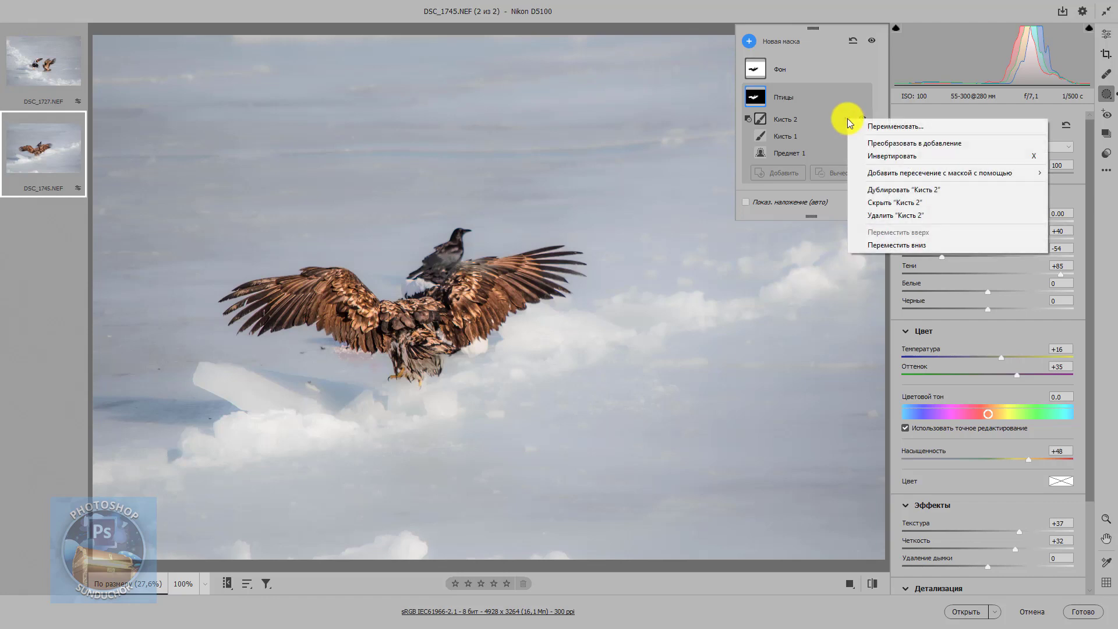
click(881, 216)
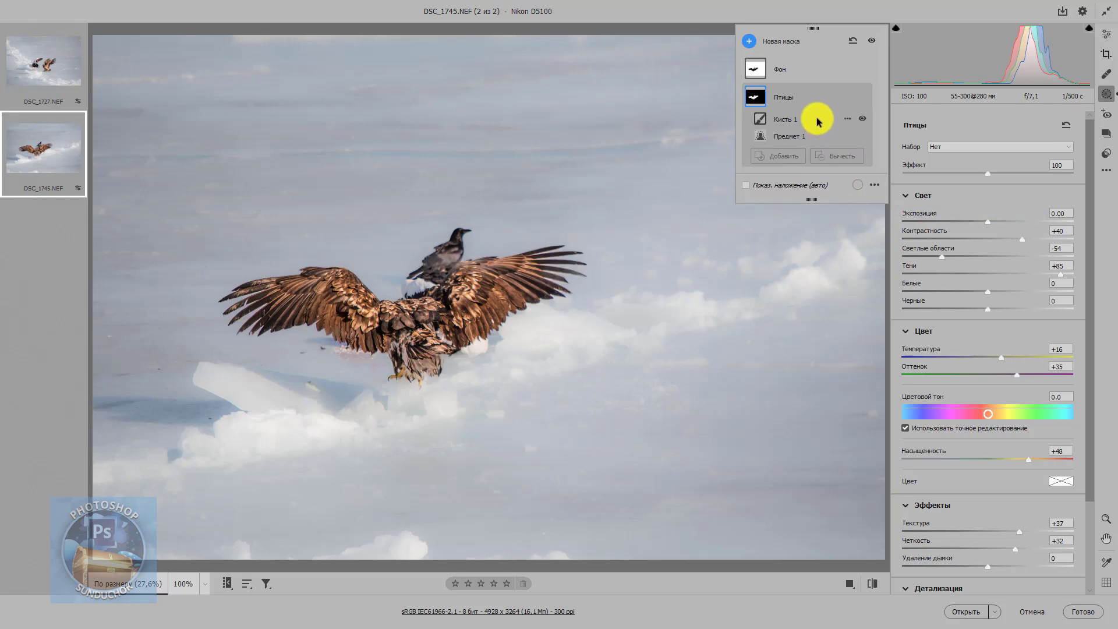
click(849, 119)
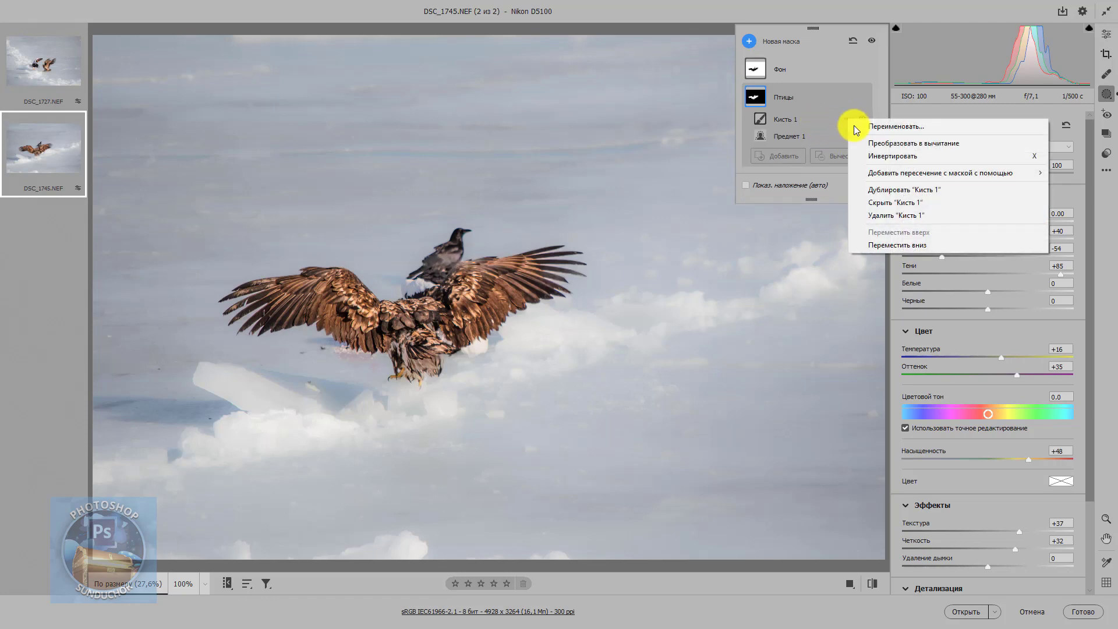
click(891, 215)
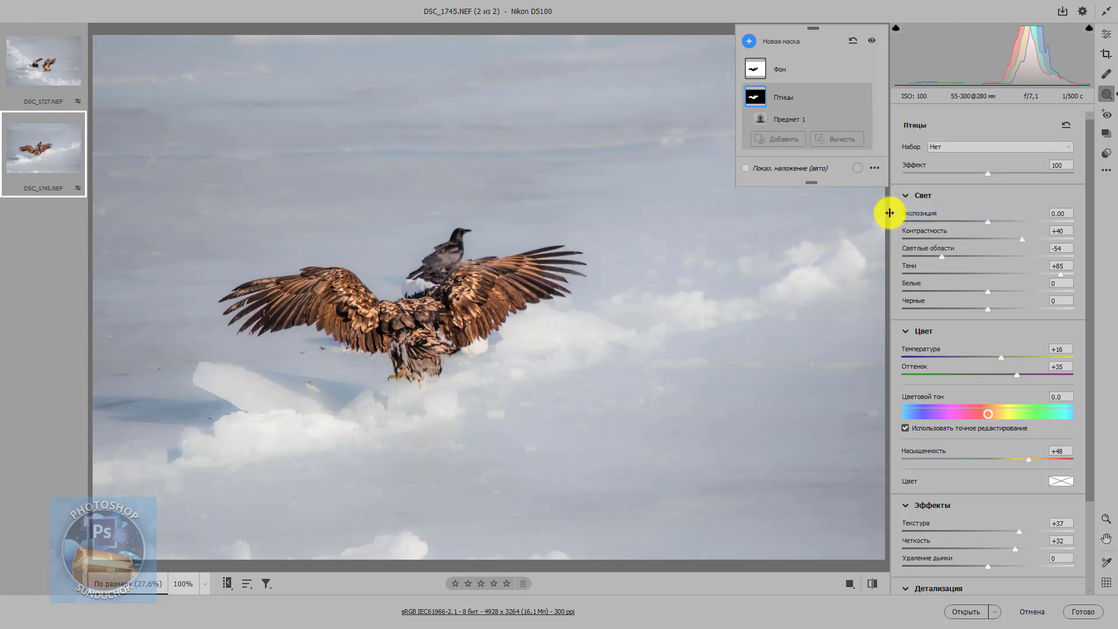
Delete Кисть 2 and Кисть 1 from the Фон mask
click(801, 70)
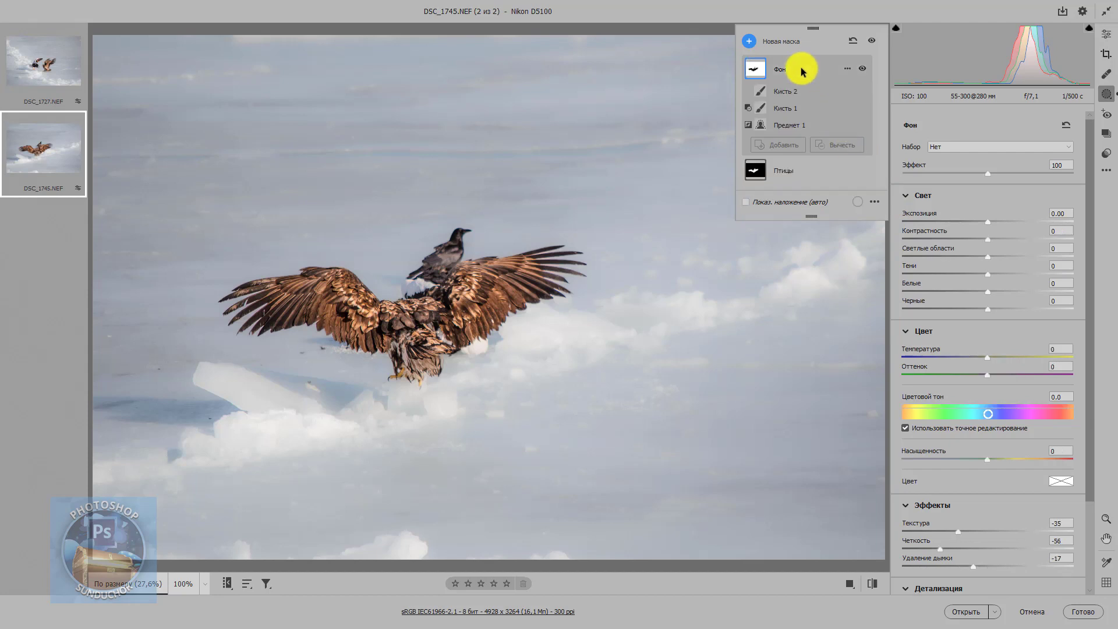
mouse_move(795, 91)
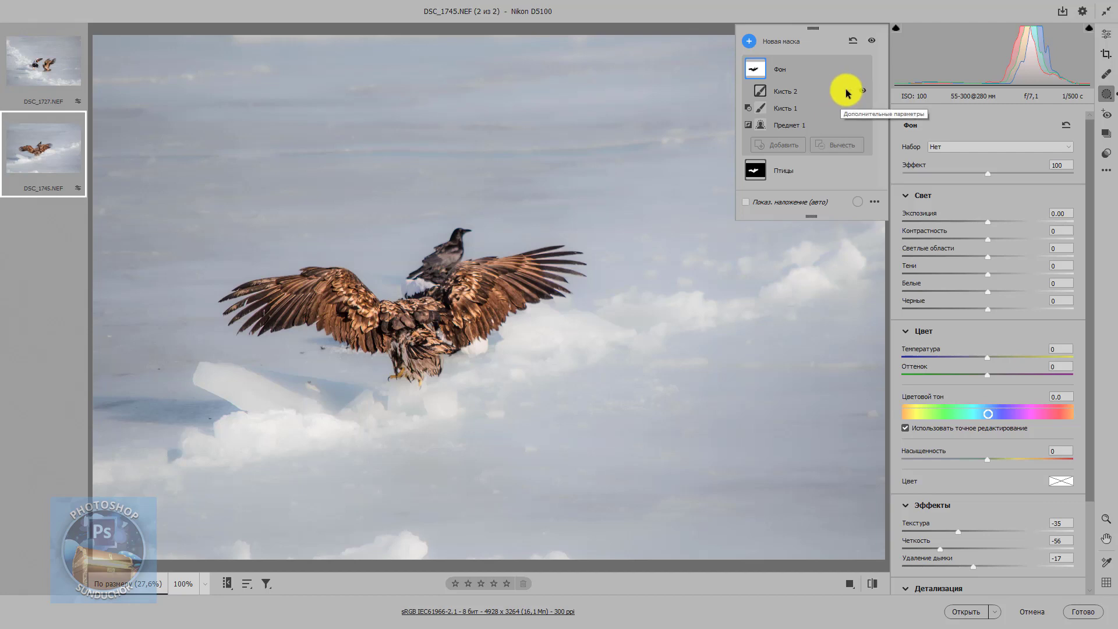
click(847, 90)
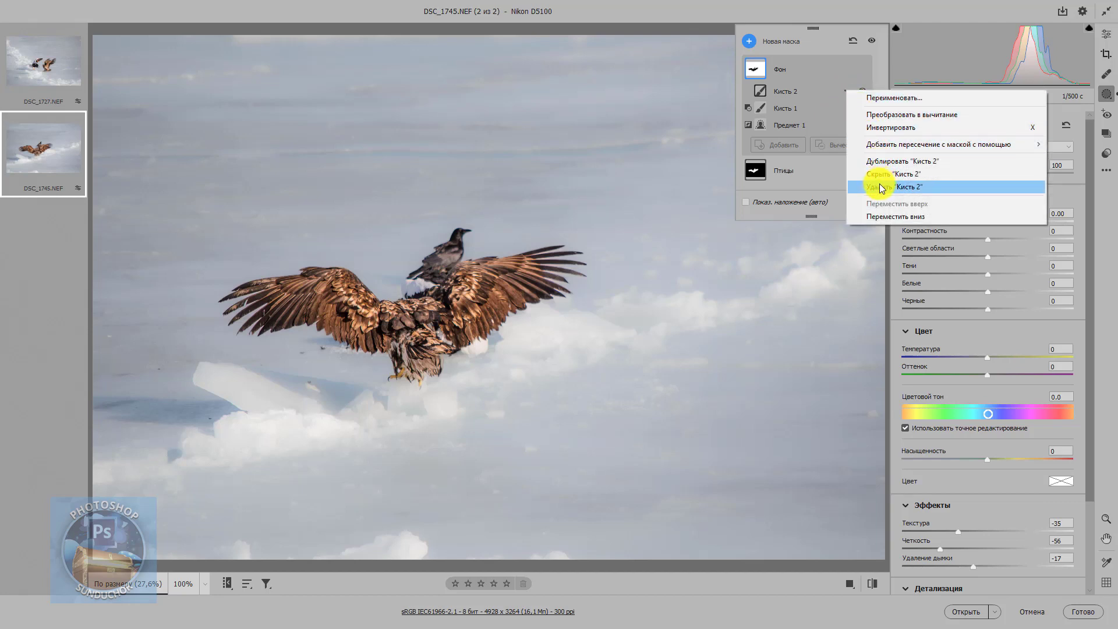
click(881, 175)
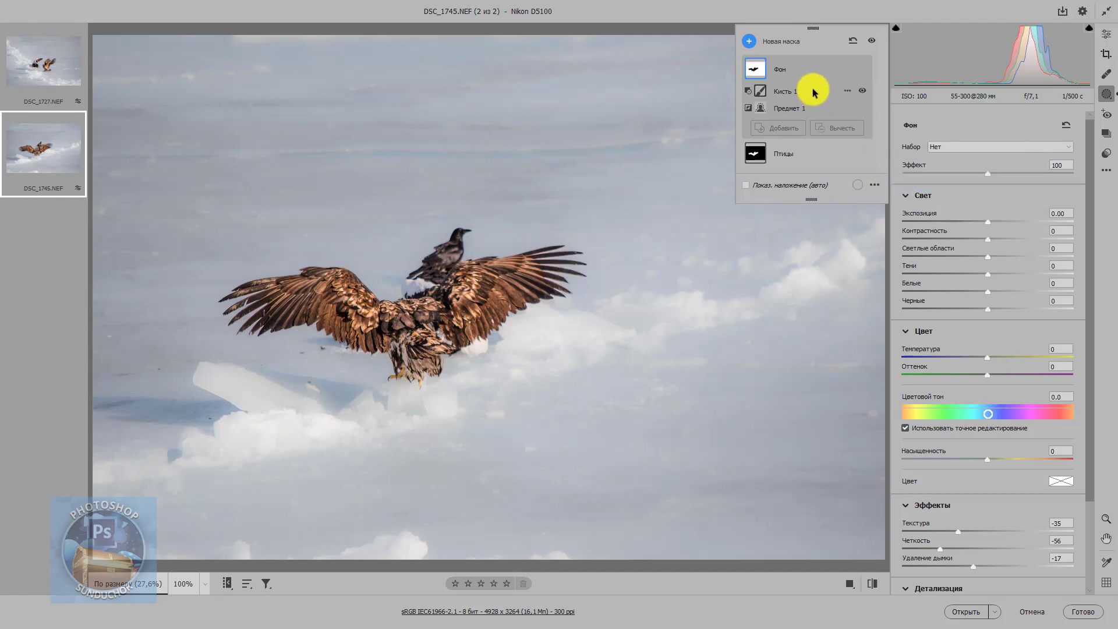
click(848, 92)
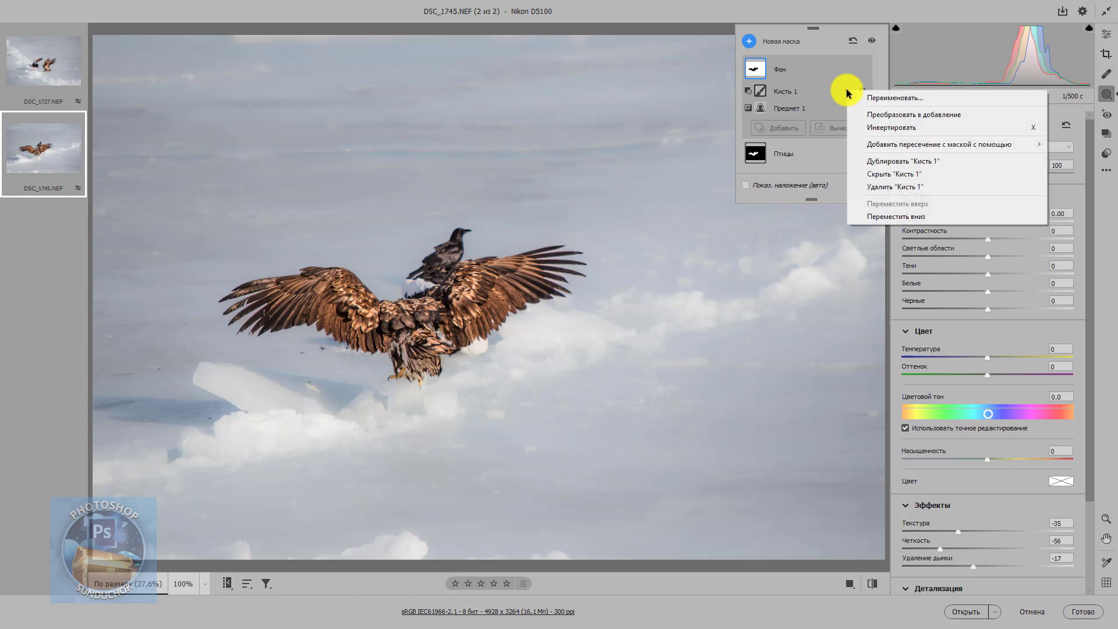
click(892, 187)
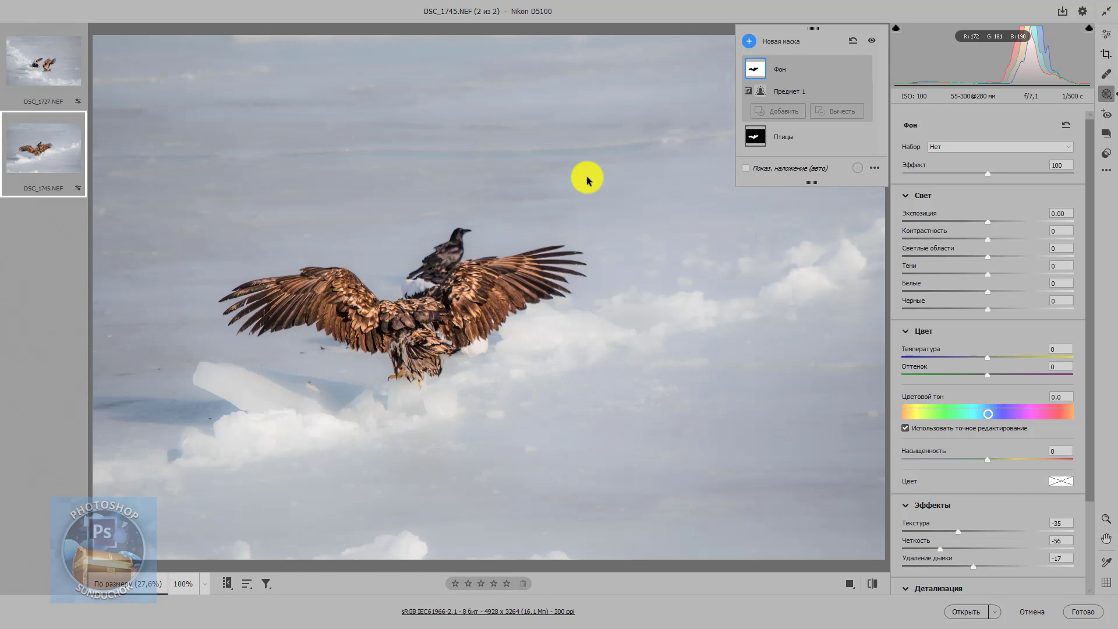
click(36, 59)
Copy DSC_1727's edit settings, paste them onto DSC_1745, then return to DSC_1727
right_click(36, 58)
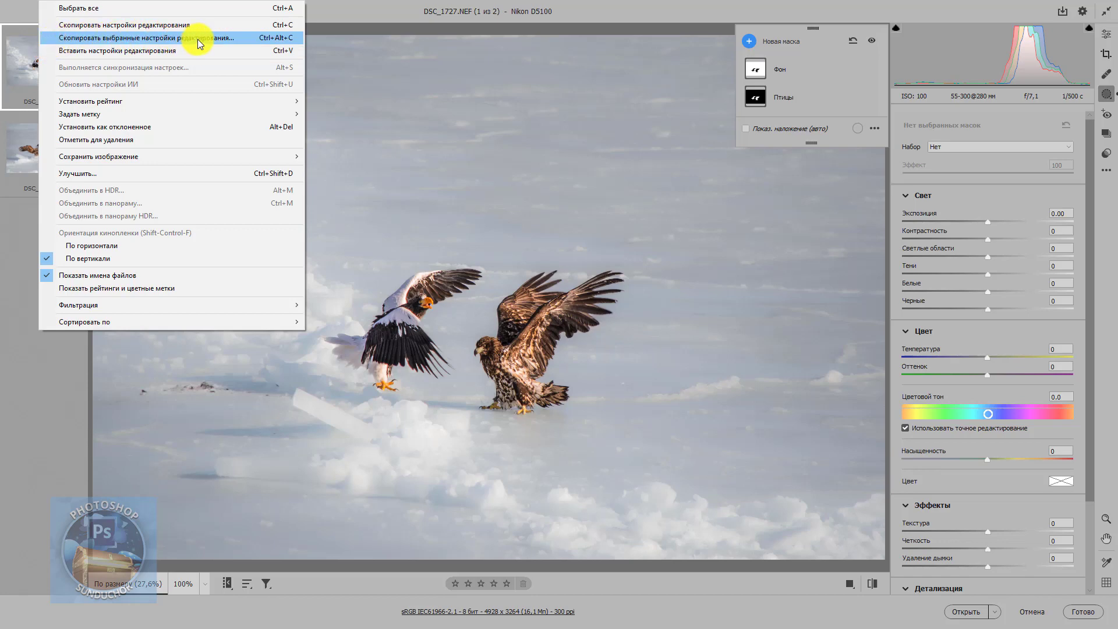
click(321, 16)
click(47, 146)
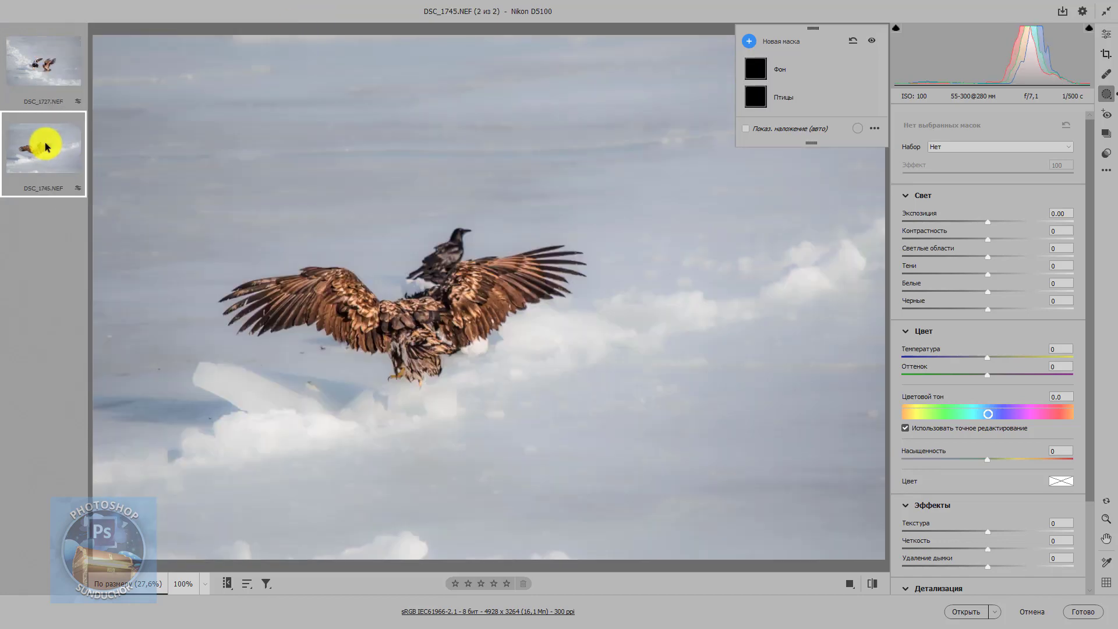
right_click(47, 146)
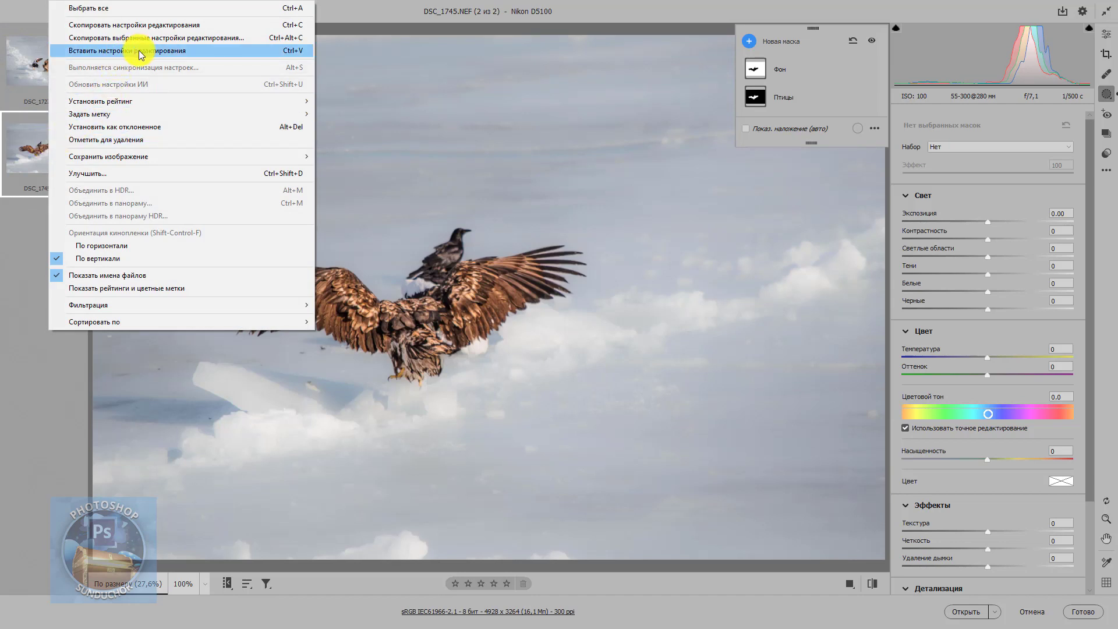
click(349, 16)
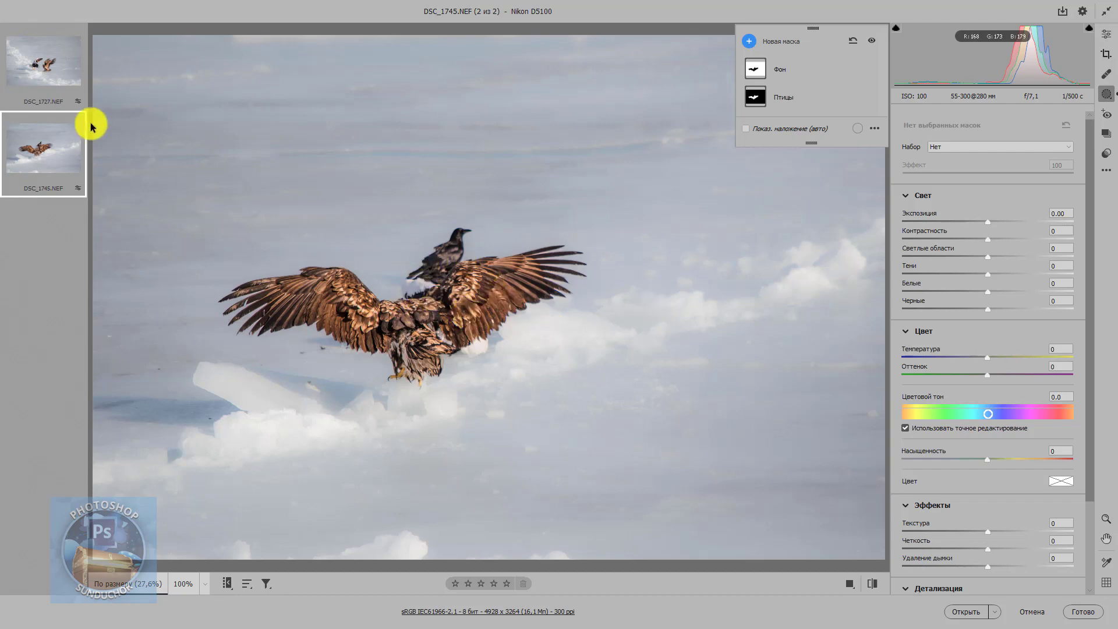
click(21, 62)
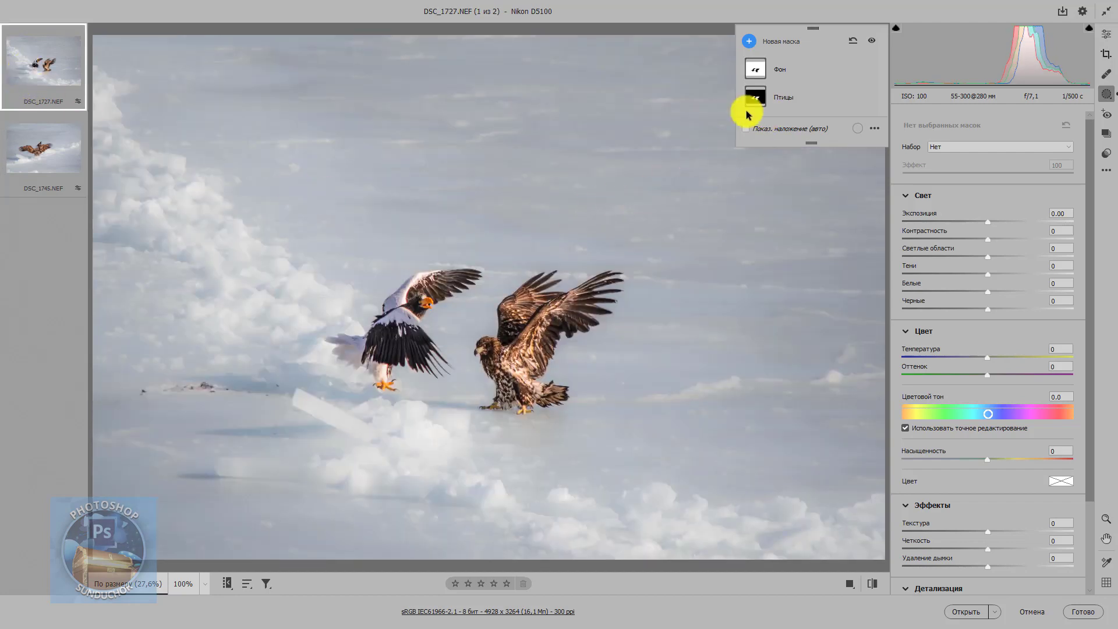
Review DSC_1727's Фон and Птицы masks, then switch back to DSC_1745
click(804, 70)
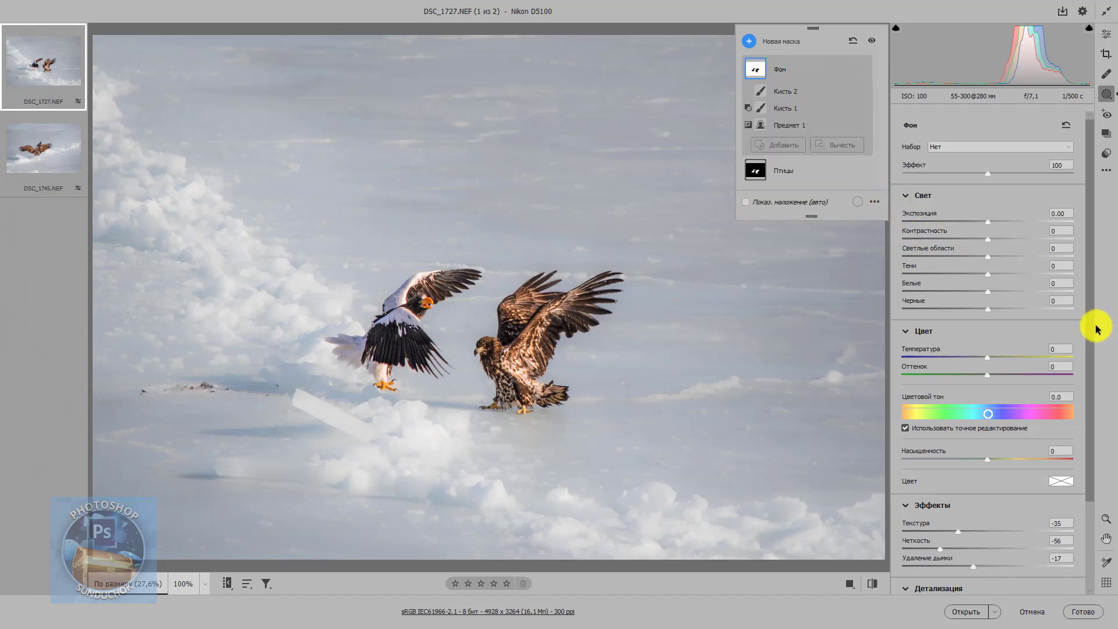
drag(1089, 330, 1100, 442)
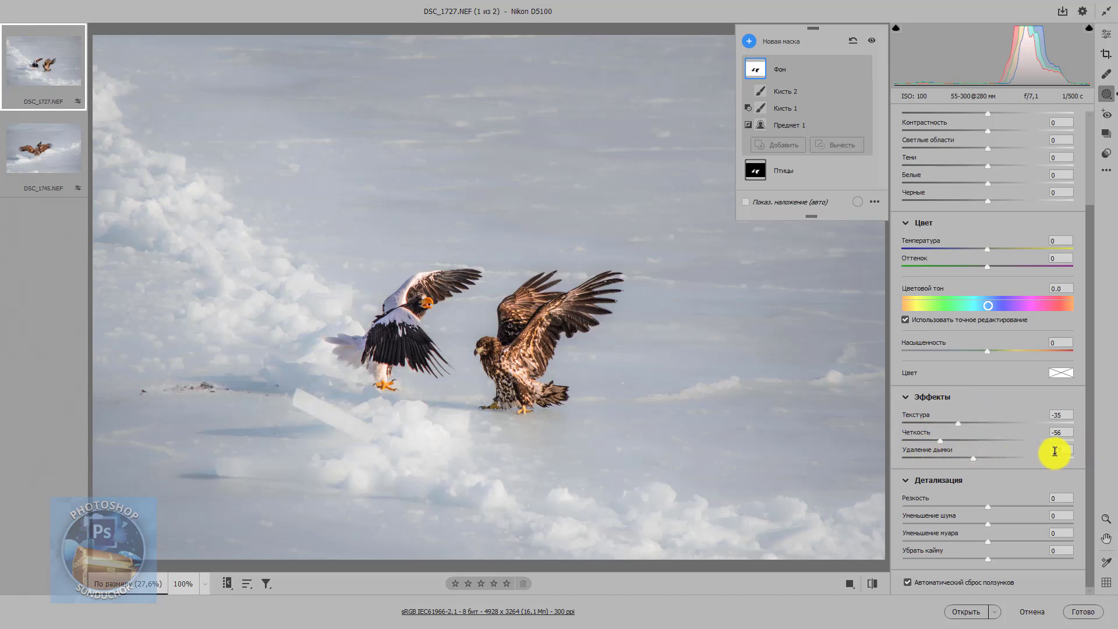
drag(1092, 445, 1091, 332)
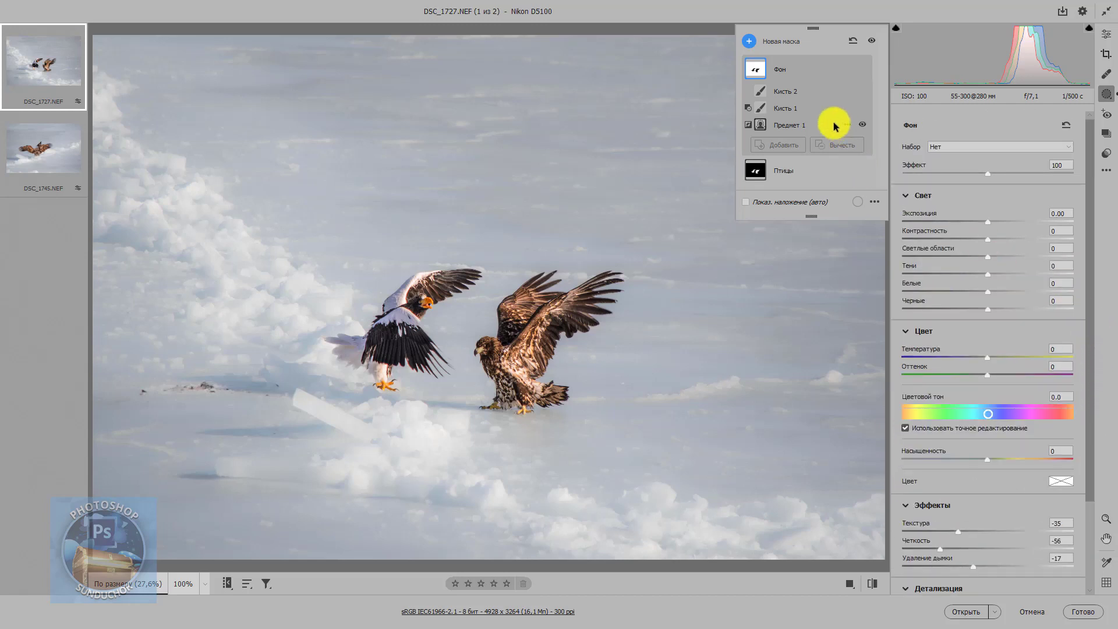
click(787, 170)
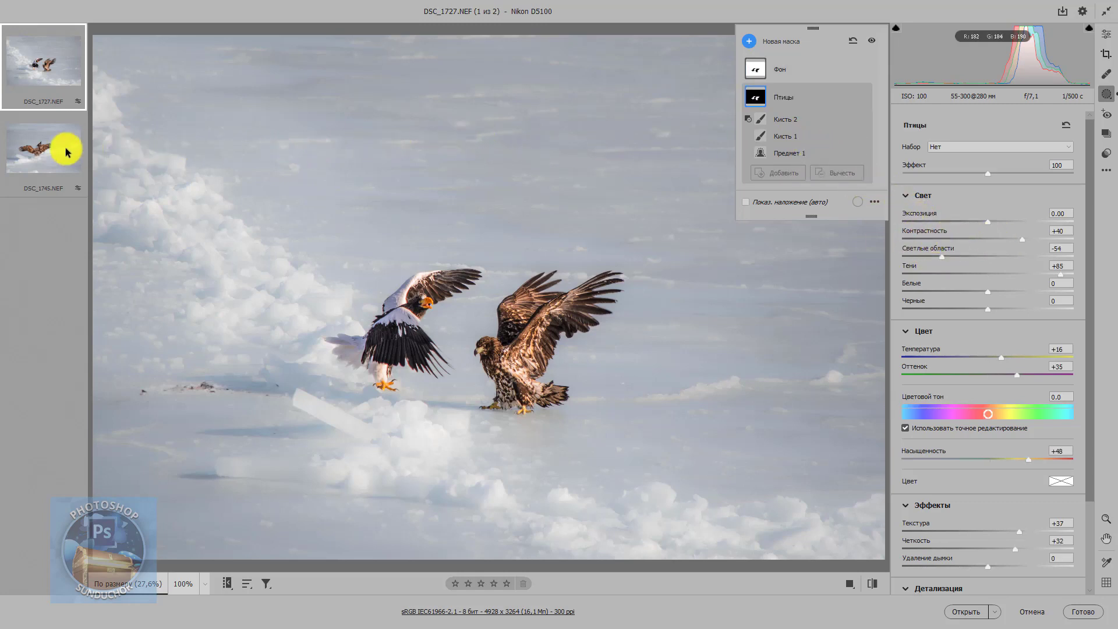
click(44, 149)
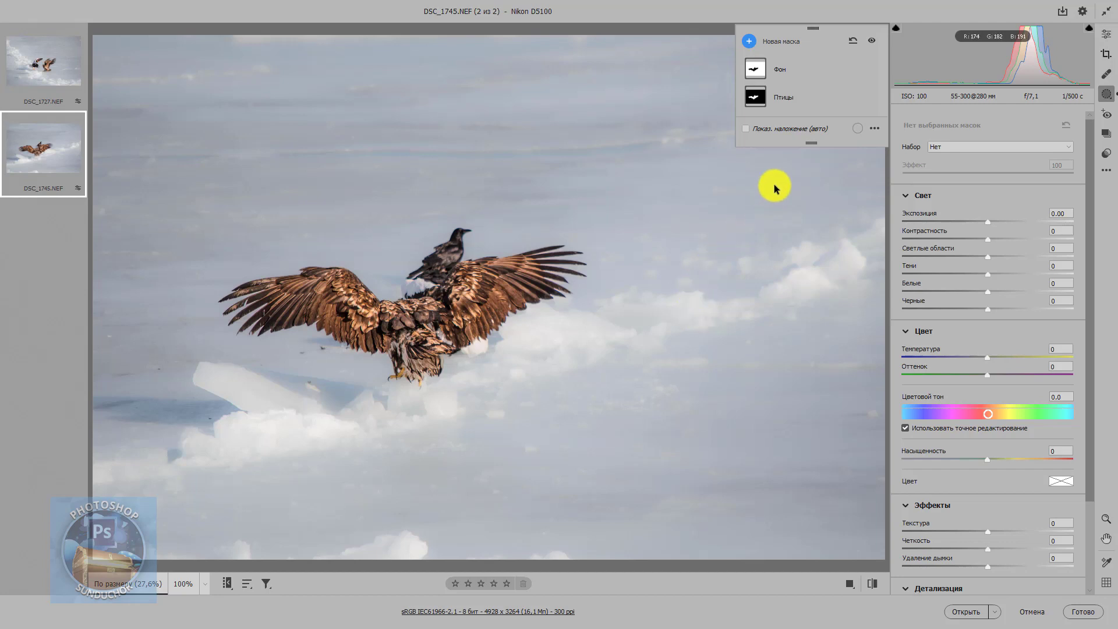
mouse_move(795, 97)
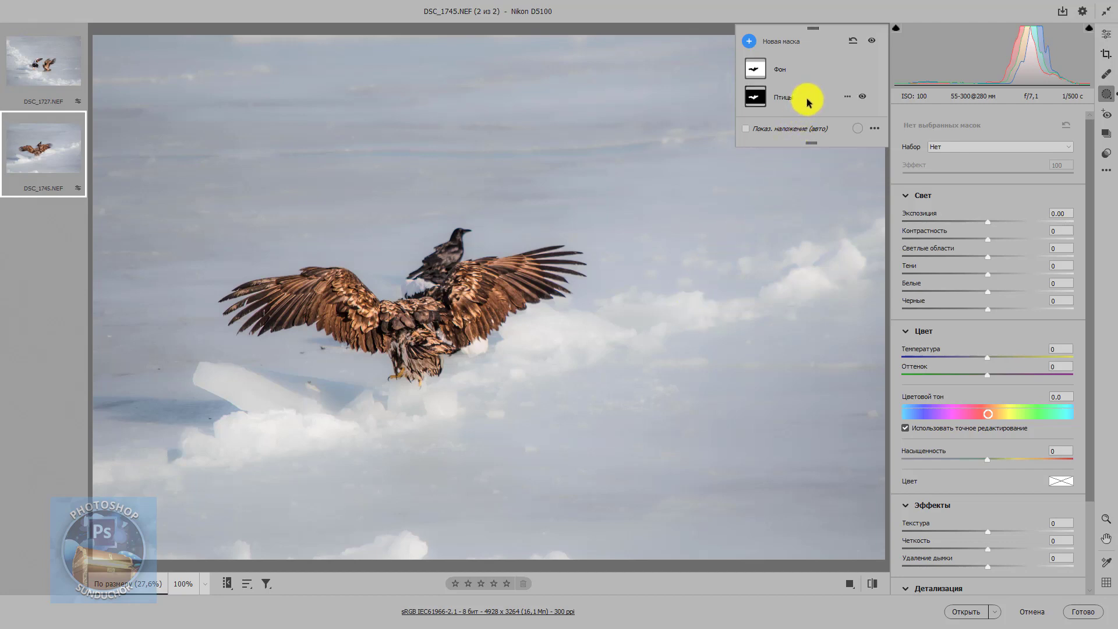
Show DSC_1745's Птицы mask as a red overlay and inspect its wing and raven edges at 100%
click(808, 100)
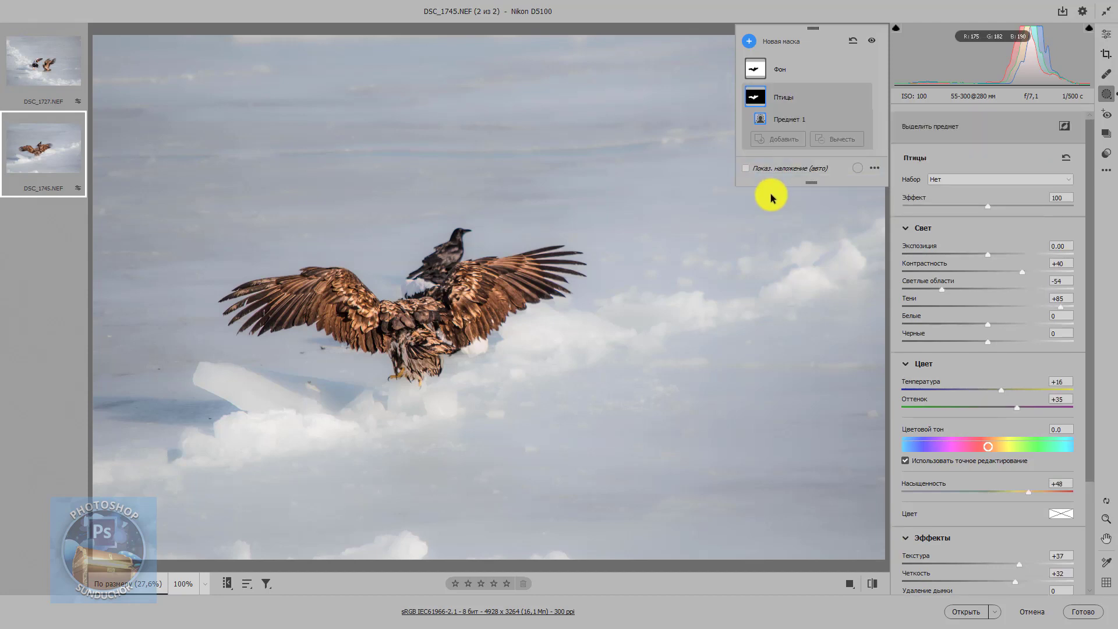
click(746, 169)
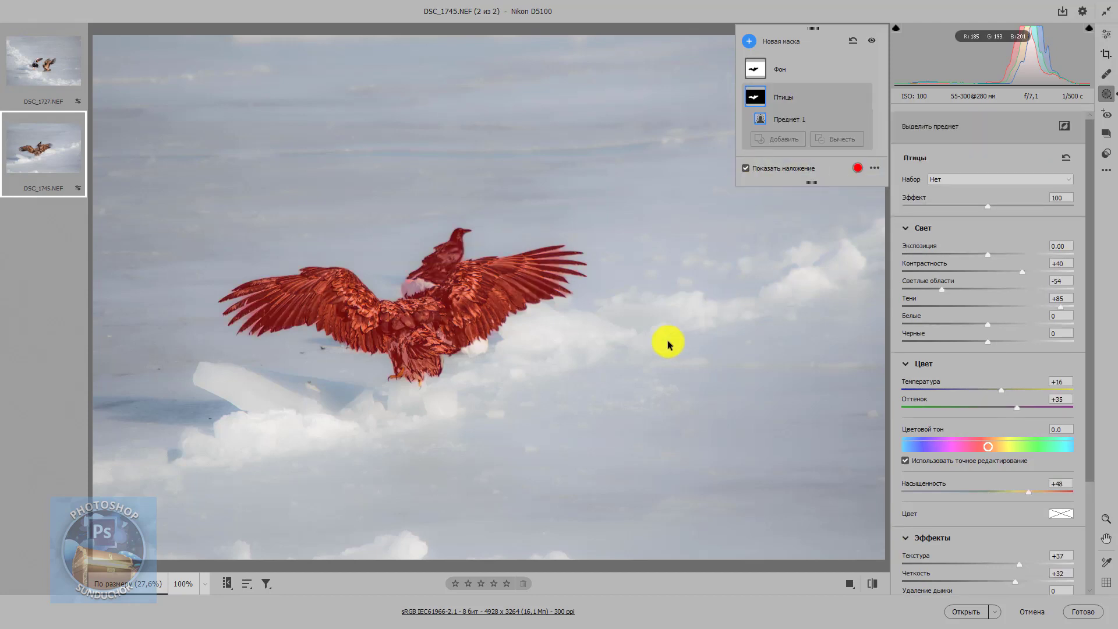
key(space)
click(361, 349)
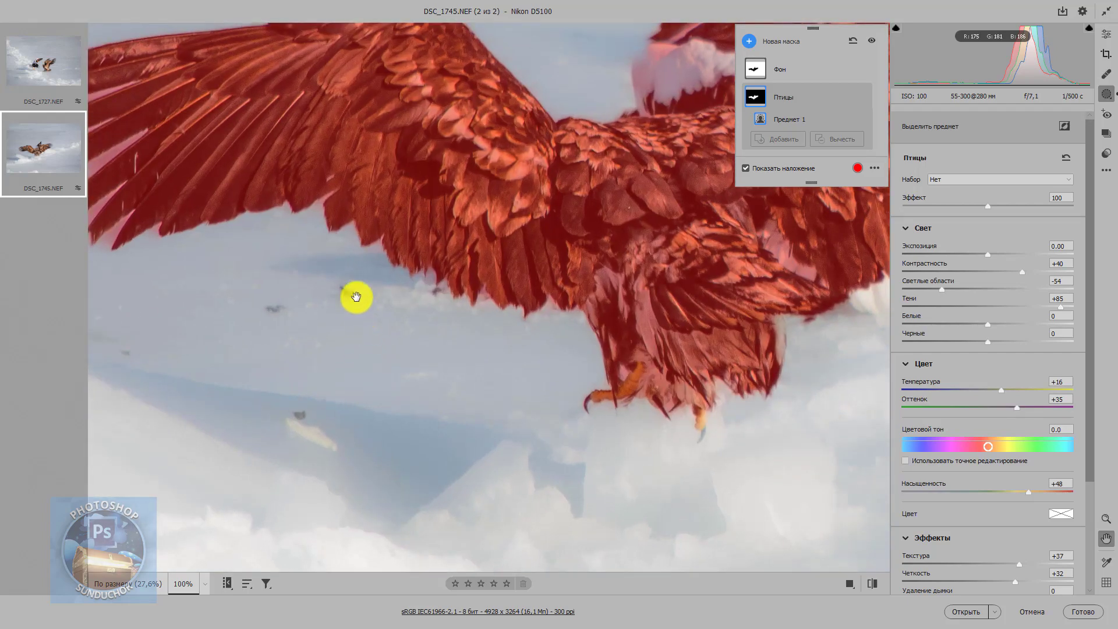
mouse_move(357, 297)
mouse_down()
mouse_move(517, 459)
mouse_move(389, 415)
mouse_up()
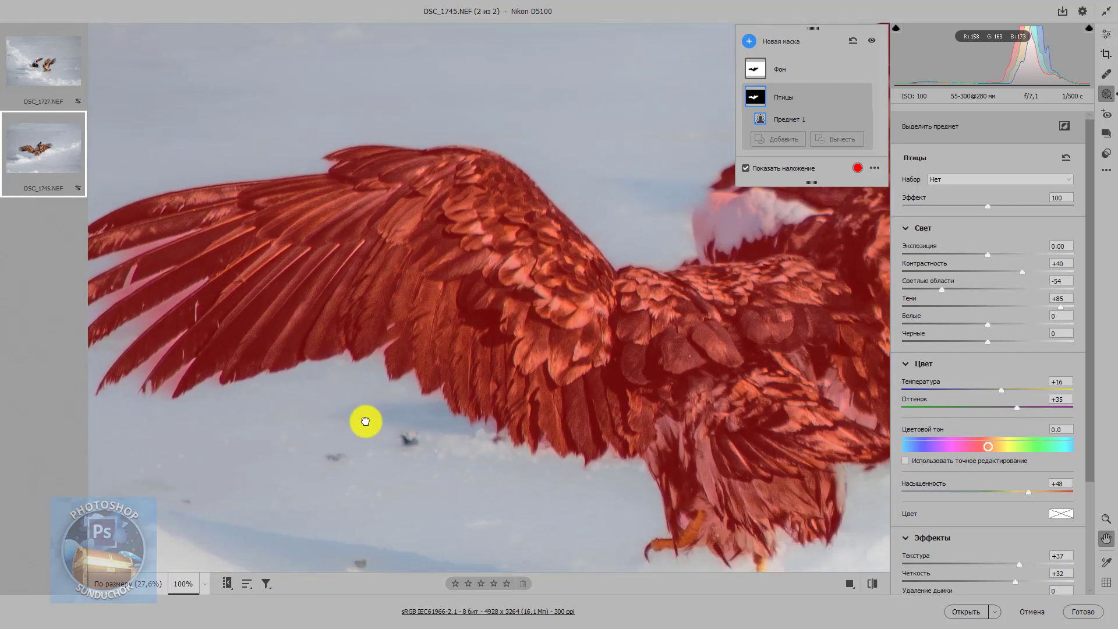
mouse_move(826, 299)
mouse_down()
mouse_move(444, 366)
mouse_move(395, 419)
mouse_up()
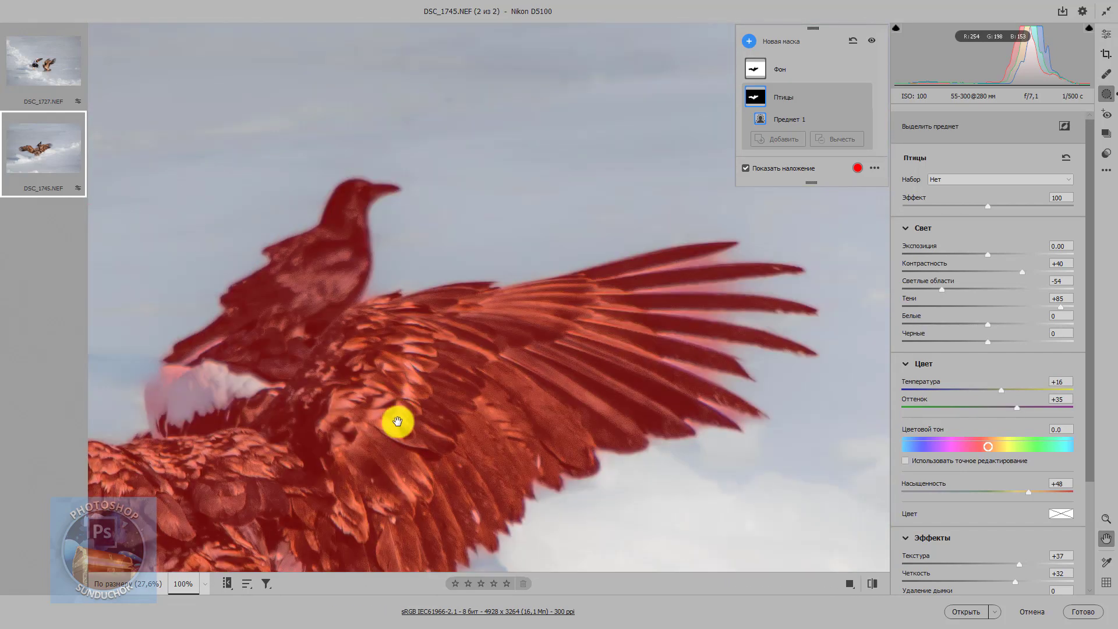
mouse_move(420, 374)
mouse_down()
mouse_move(407, 268)
mouse_move(344, 270)
mouse_move(292, 356)
mouse_up()
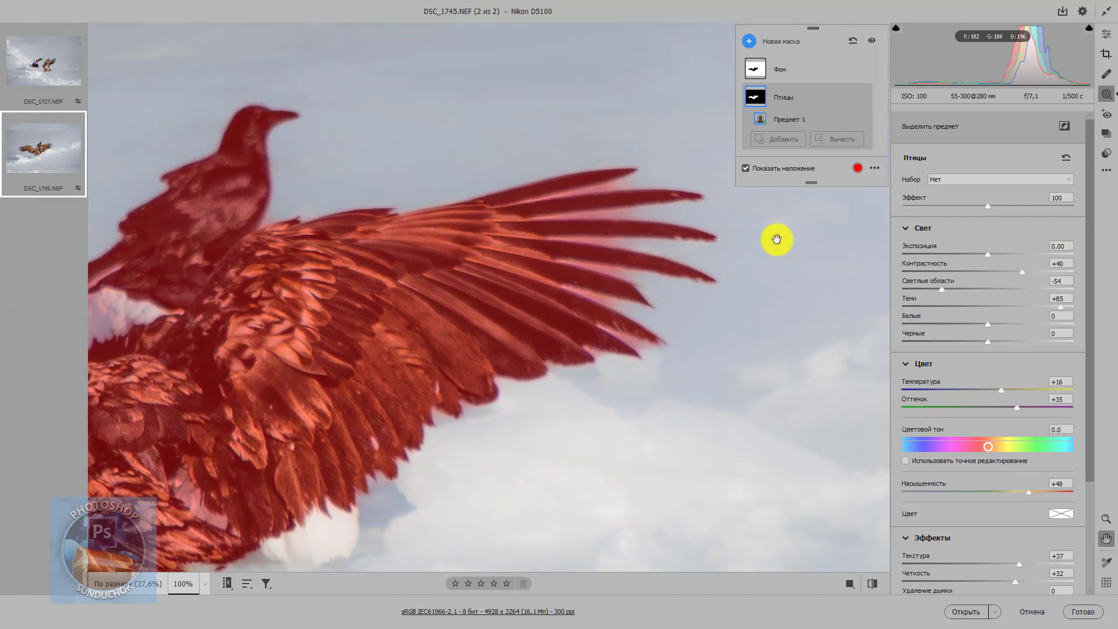
click(837, 139)
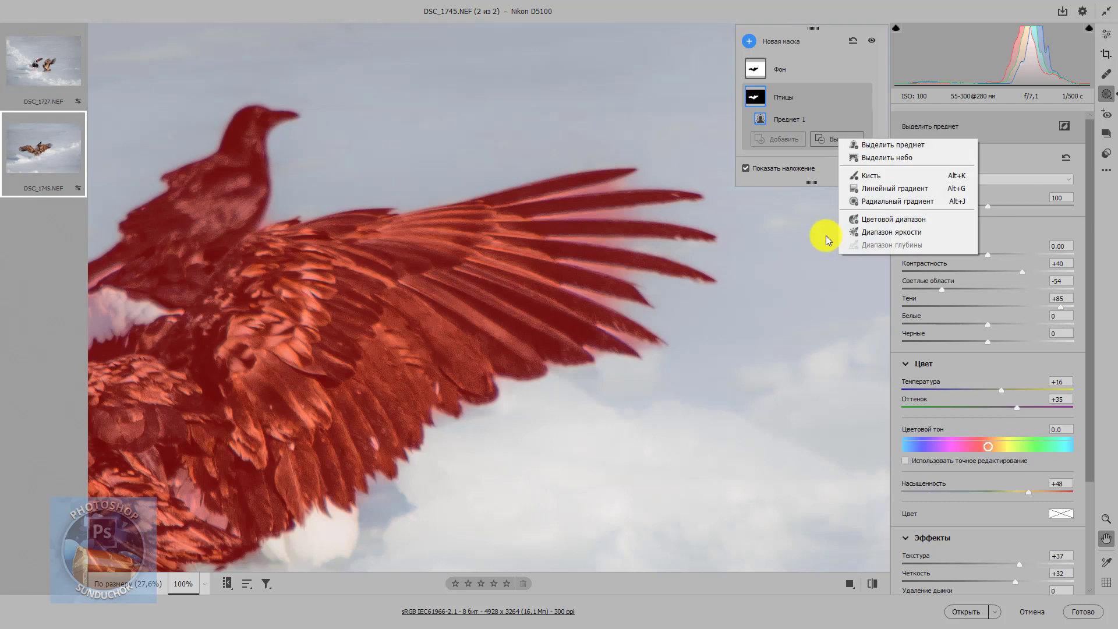
Brush-subtract the sky between the first wing's tip feathers from the Птицы mask
click(861, 176)
mouse_move(649, 180)
mouse_down()
mouse_move(535, 200)
mouse_move(653, 218)
mouse_up()
mouse_move(524, 212)
mouse_down()
mouse_move(695, 255)
mouse_move(559, 230)
mouse_move(666, 255)
mouse_up()
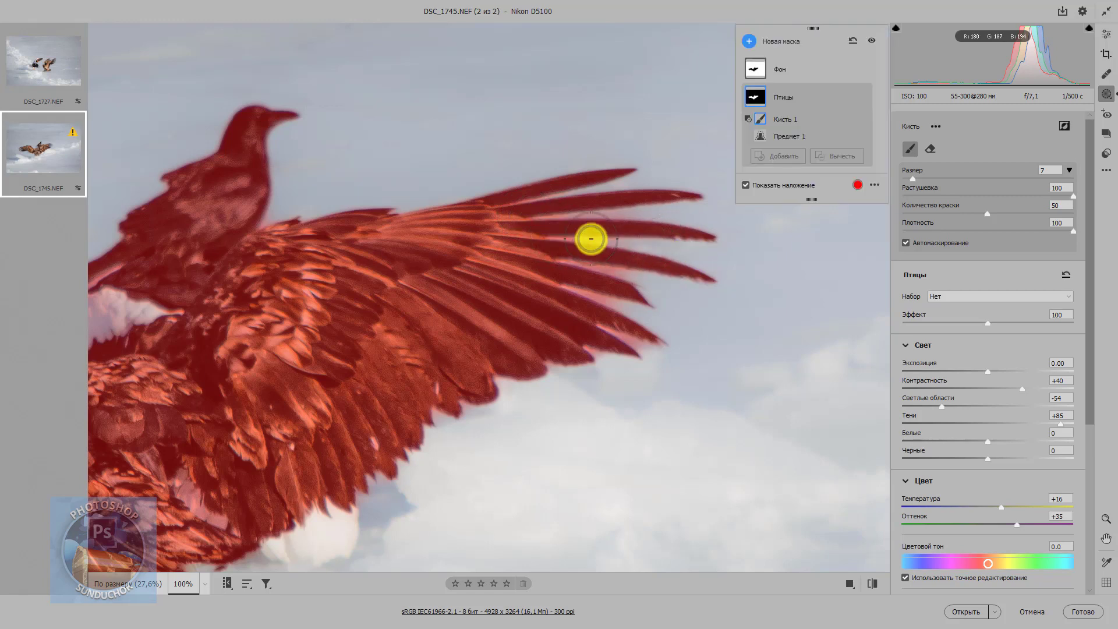
mouse_move(589, 238)
mouse_down()
mouse_move(532, 233)
mouse_move(563, 259)
mouse_up()
mouse_move(671, 295)
mouse_down()
mouse_move(611, 260)
mouse_move(639, 305)
mouse_up()
mouse_move(561, 275)
mouse_down()
mouse_move(649, 350)
mouse_move(614, 299)
mouse_move(620, 235)
mouse_move(552, 235)
mouse_move(695, 406)
mouse_move(600, 324)
mouse_move(652, 337)
mouse_up()
mouse_move(623, 276)
mouse_down()
mouse_move(603, 266)
mouse_move(506, 481)
mouse_move(675, 280)
mouse_up()
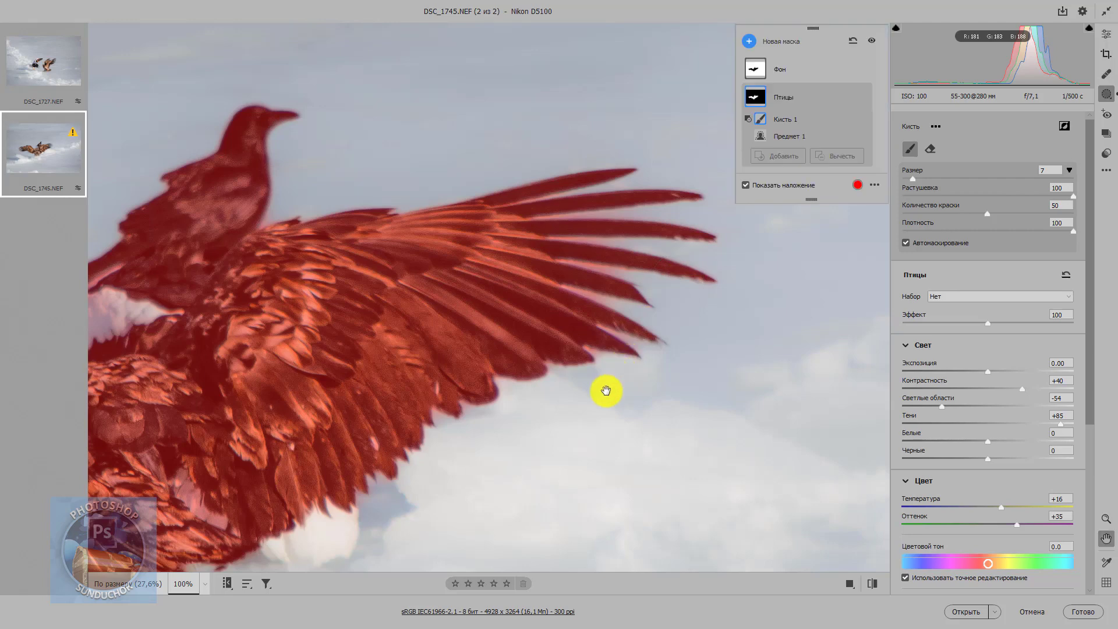
Erase the sky between the other wing's tip feathers from the Птицы mask
key(space)
drag(510, 467, 591, 319)
drag(418, 437, 481, 422)
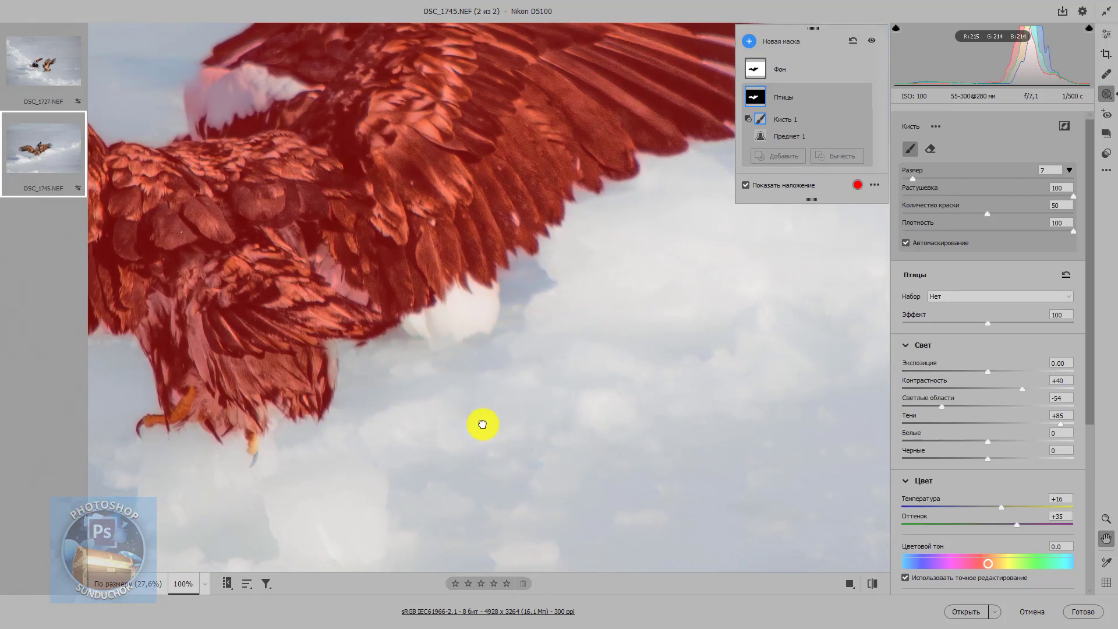
mouse_move(321, 454)
mouse_down()
mouse_move(519, 417)
mouse_move(559, 491)
mouse_move(477, 425)
mouse_move(867, 417)
mouse_move(532, 491)
mouse_up()
mouse_move(449, 424)
mouse_down()
mouse_move(484, 382)
mouse_move(452, 417)
mouse_up()
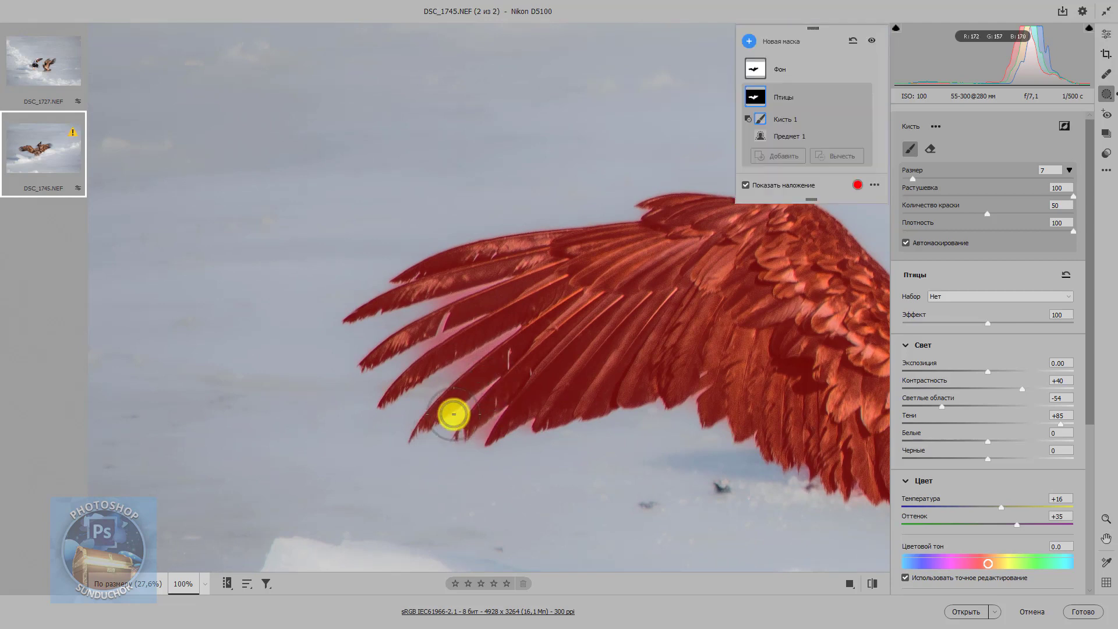
click(499, 415)
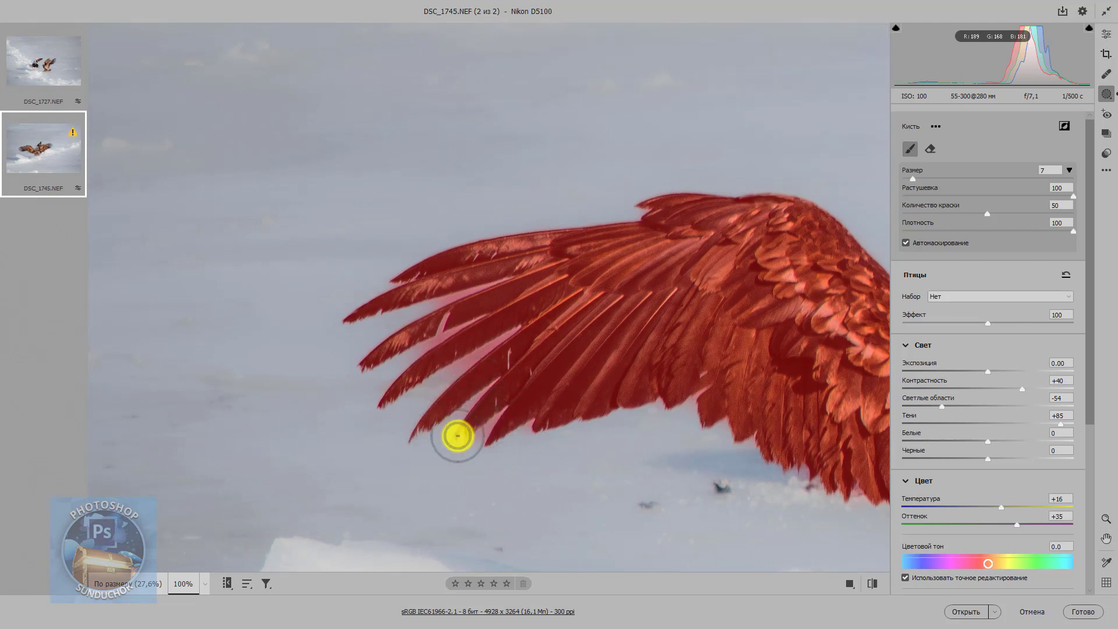
mouse_move(466, 452)
mouse_down()
mouse_move(460, 363)
mouse_move(547, 331)
mouse_move(486, 356)
mouse_up()
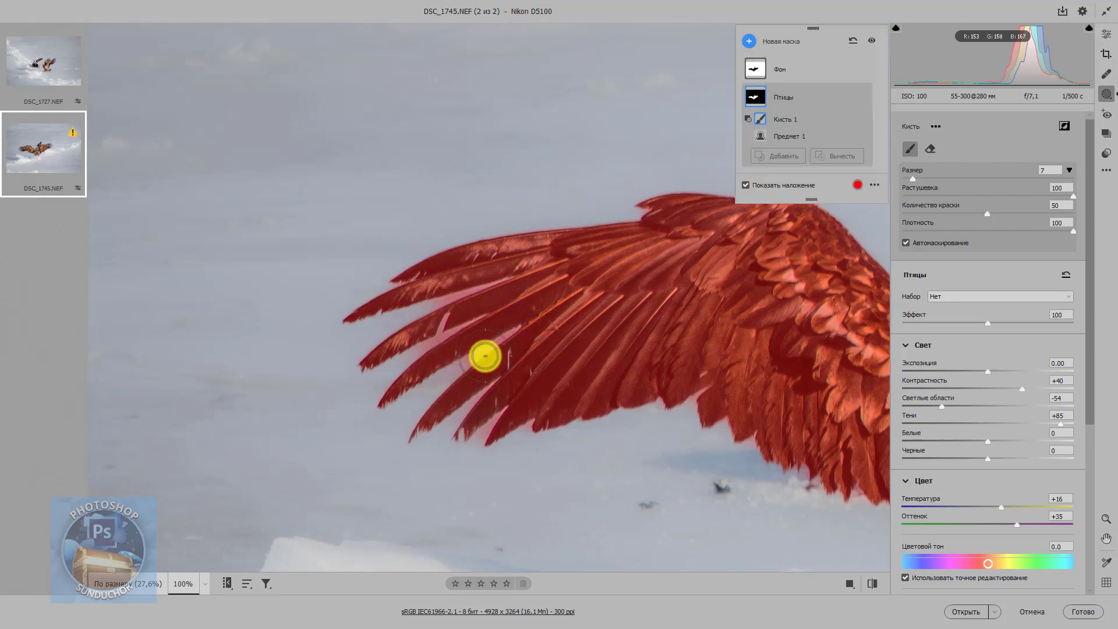
drag(467, 314, 454, 322)
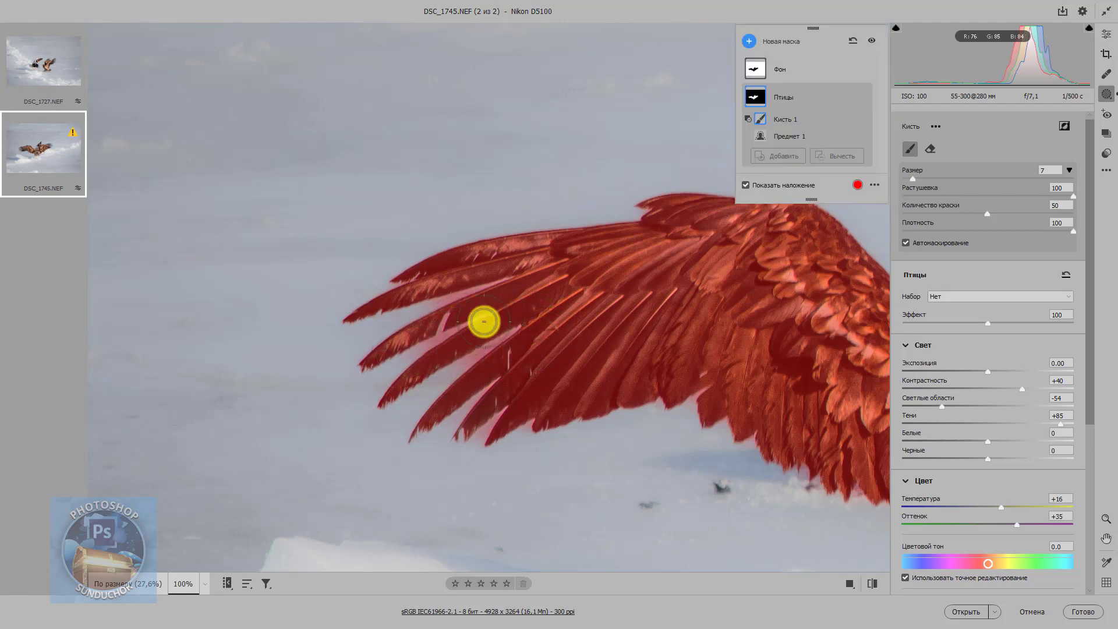
mouse_move(395, 367)
mouse_down()
mouse_move(491, 343)
mouse_move(466, 364)
mouse_move(489, 402)
mouse_move(536, 367)
mouse_up()
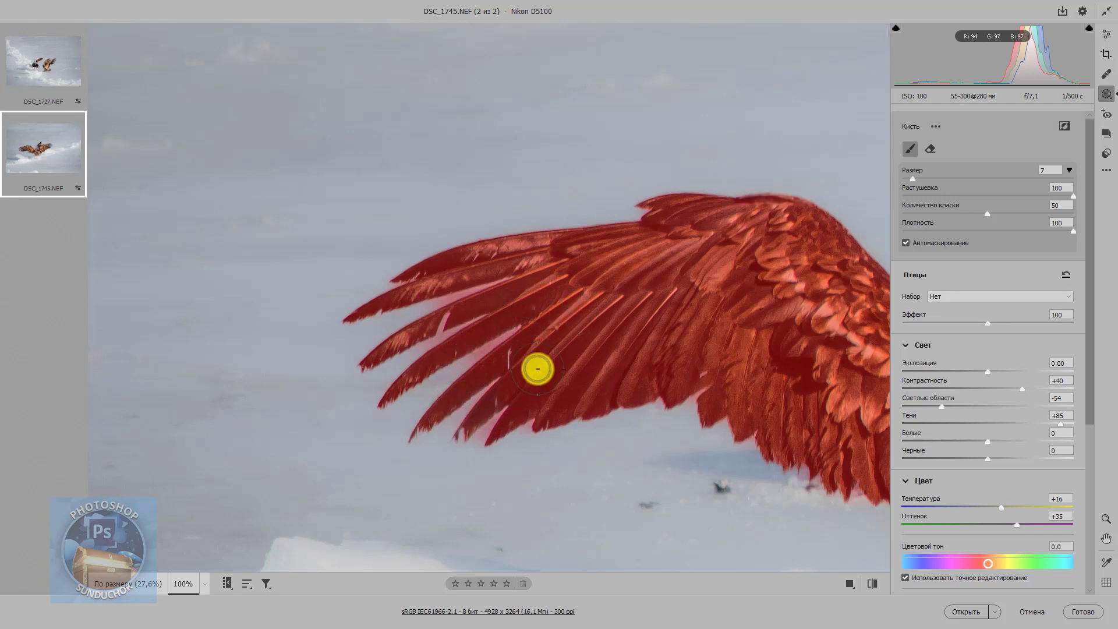
mouse_move(517, 417)
mouse_down()
mouse_move(465, 439)
mouse_move(487, 481)
mouse_up()
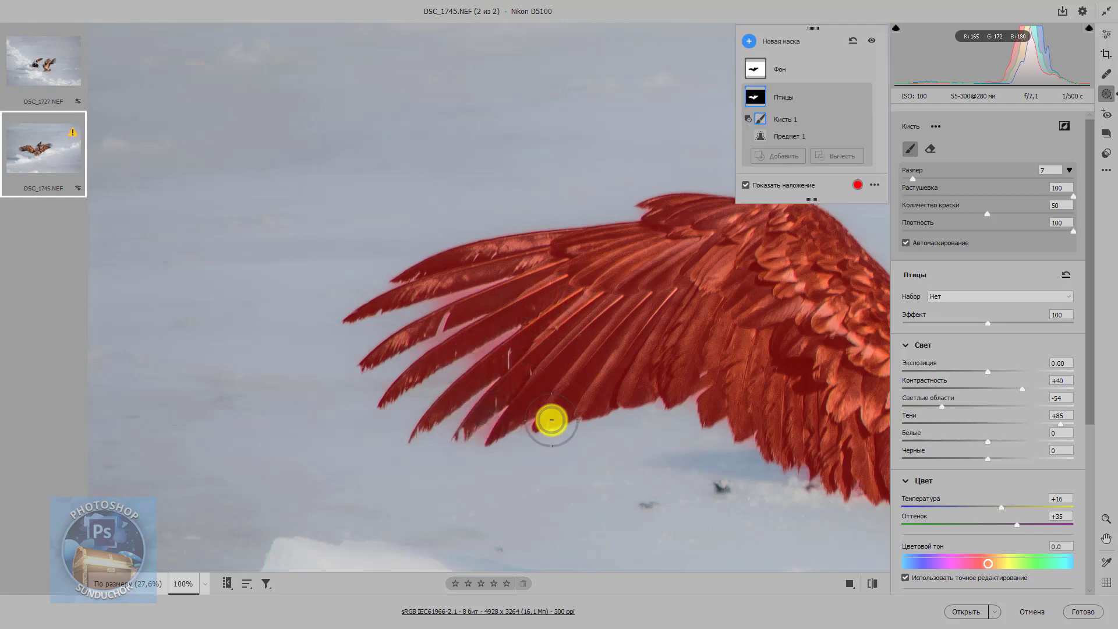
mouse_move(495, 425)
mouse_down()
mouse_move(444, 386)
mouse_move(514, 329)
mouse_move(439, 375)
mouse_move(413, 359)
mouse_move(469, 285)
mouse_move(425, 307)
mouse_move(473, 294)
mouse_move(439, 337)
mouse_move(499, 342)
mouse_move(554, 394)
mouse_move(524, 396)
mouse_move(767, 292)
mouse_move(529, 314)
mouse_move(430, 297)
mouse_move(456, 290)
mouse_up()
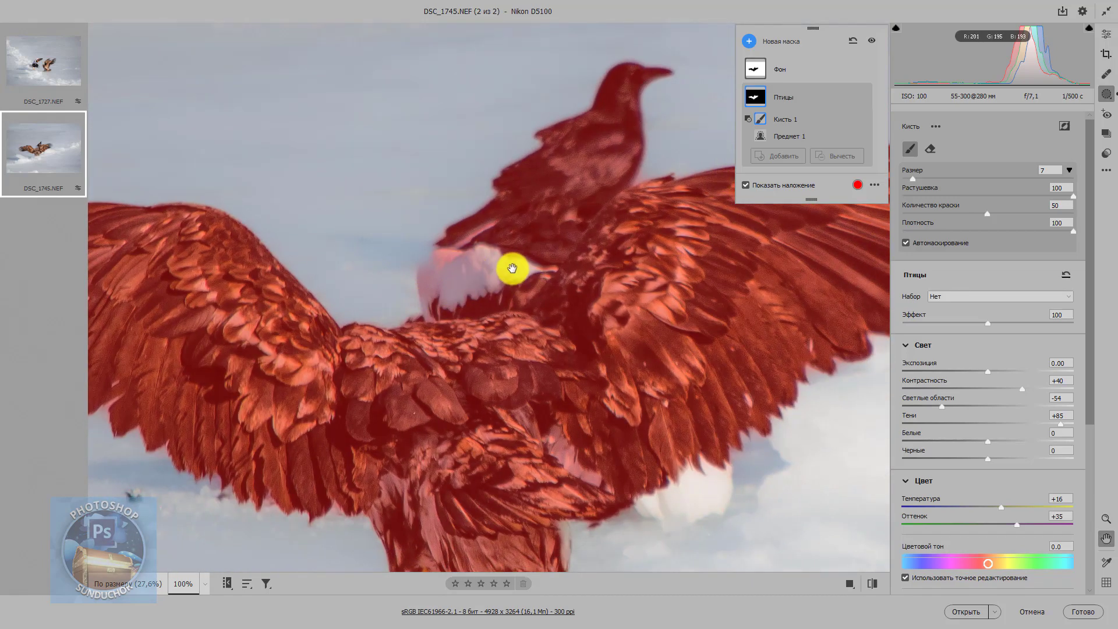
mouse_move(549, 260)
mouse_down()
mouse_move(480, 387)
mouse_move(459, 210)
mouse_move(441, 175)
mouse_up()
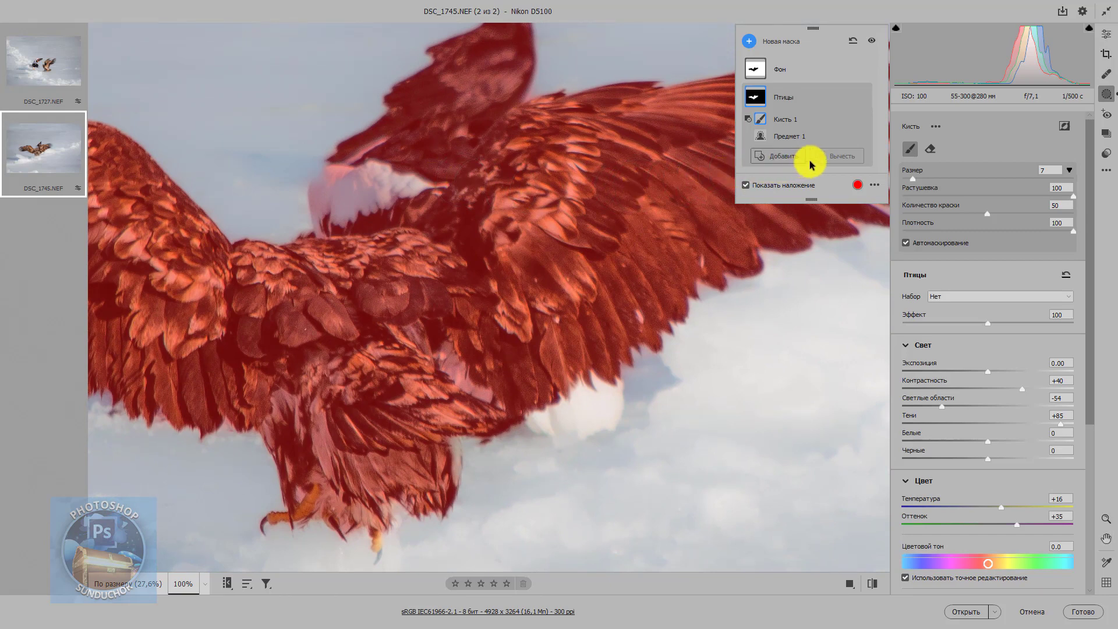
click(789, 160)
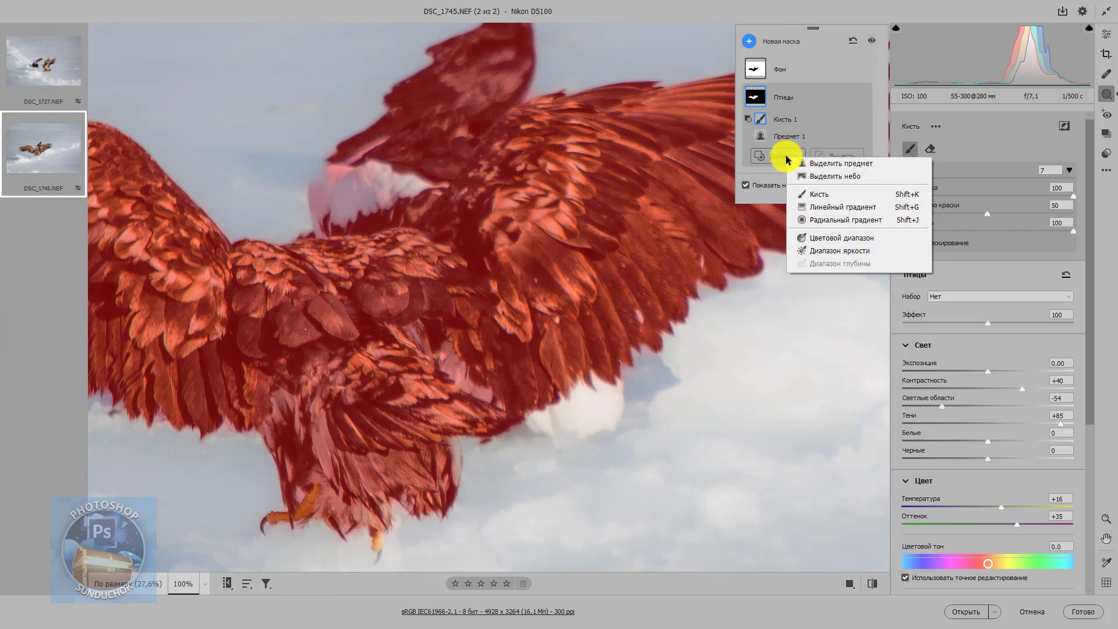
Add a brush with Auto Mask off, painting the eagle's white head, body and wing gaps
click(803, 187)
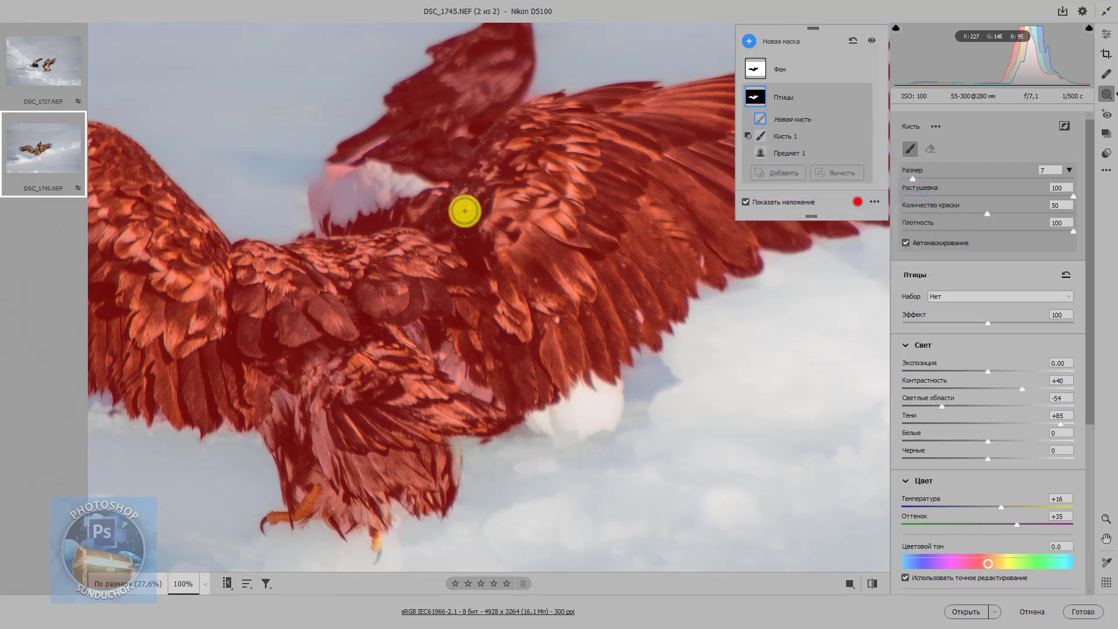
click(907, 242)
drag(415, 223, 347, 211)
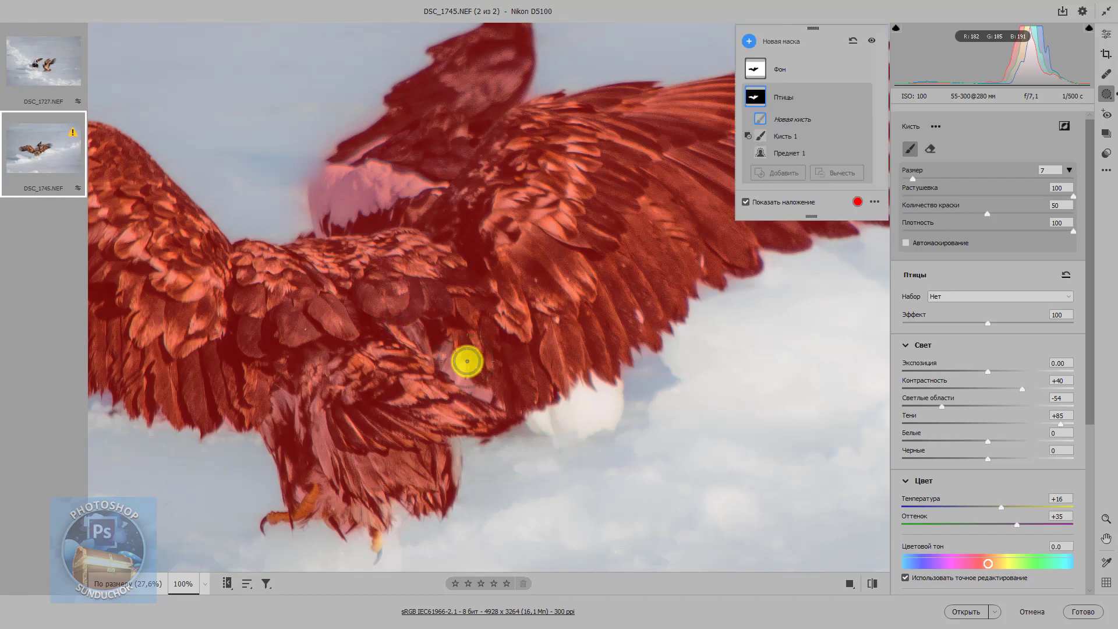
drag(469, 370, 540, 372)
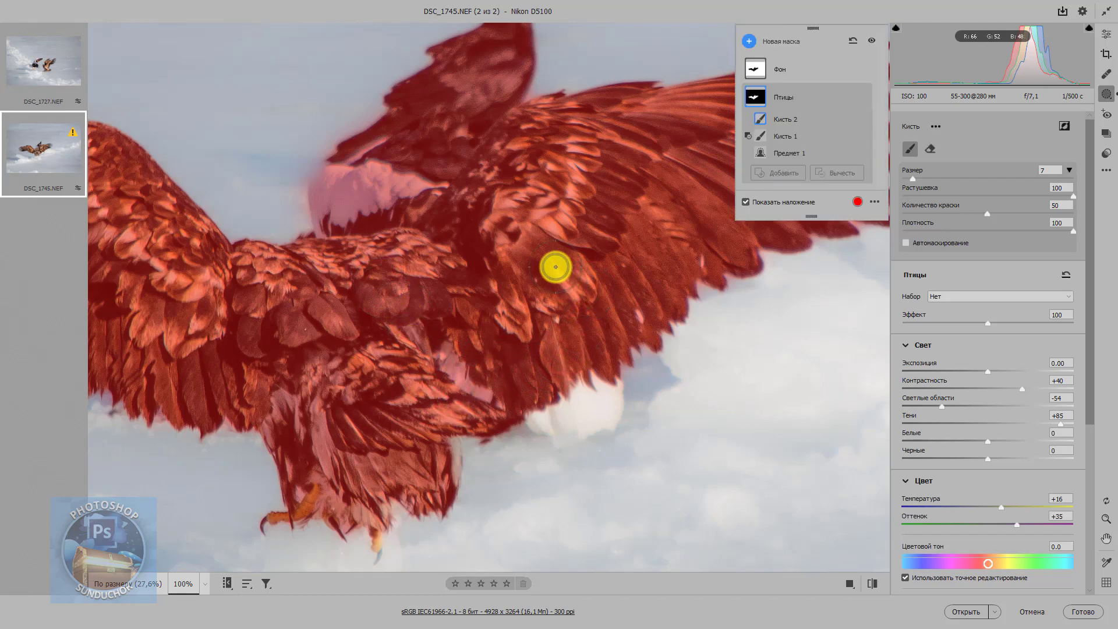
mouse_move(554, 265)
mouse_down()
mouse_move(392, 385)
mouse_move(328, 373)
mouse_up()
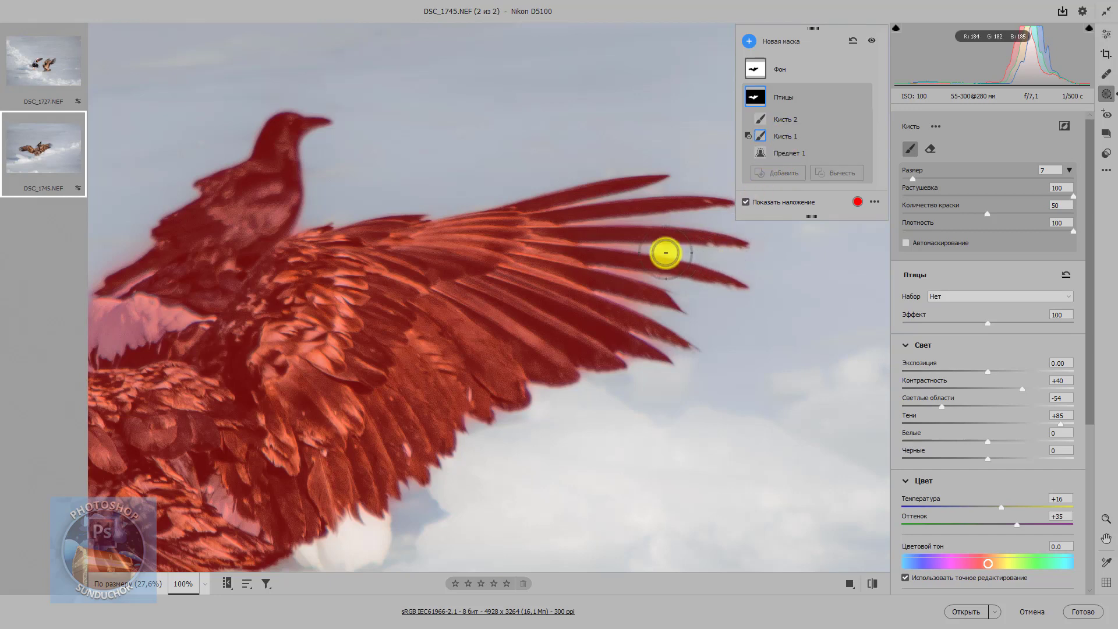
mouse_move(651, 252)
mouse_down()
mouse_move(602, 269)
mouse_move(596, 291)
mouse_move(657, 349)
mouse_move(651, 366)
mouse_up()
key(z)
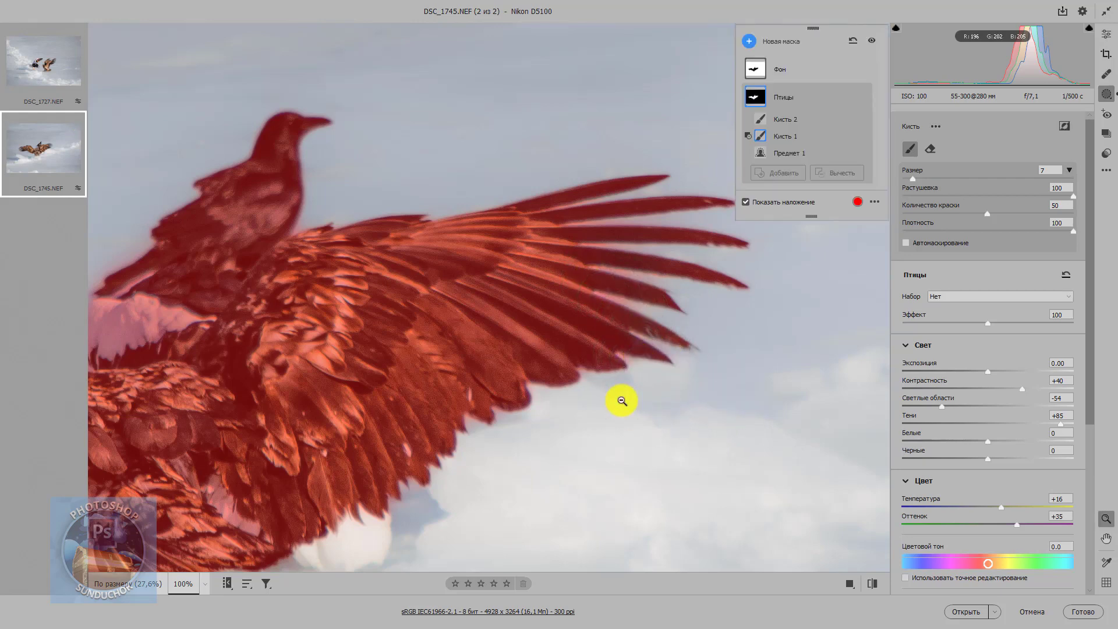
alt+click(623, 400)
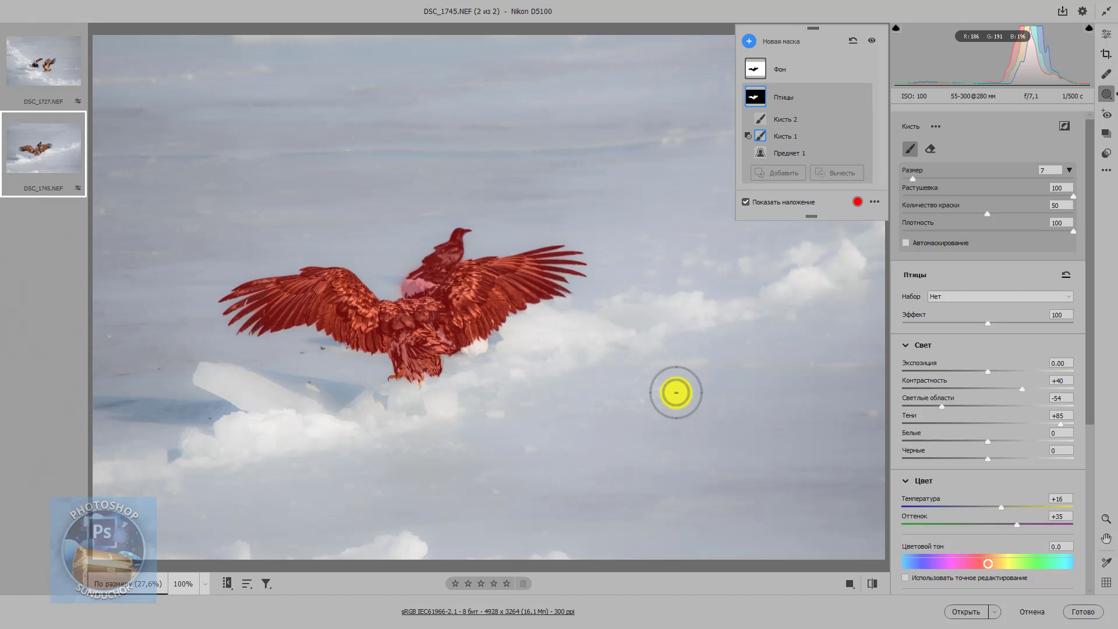
Hide the mask overlay, scroll through the Птицы adjustments, and select the Фон mask
click(746, 202)
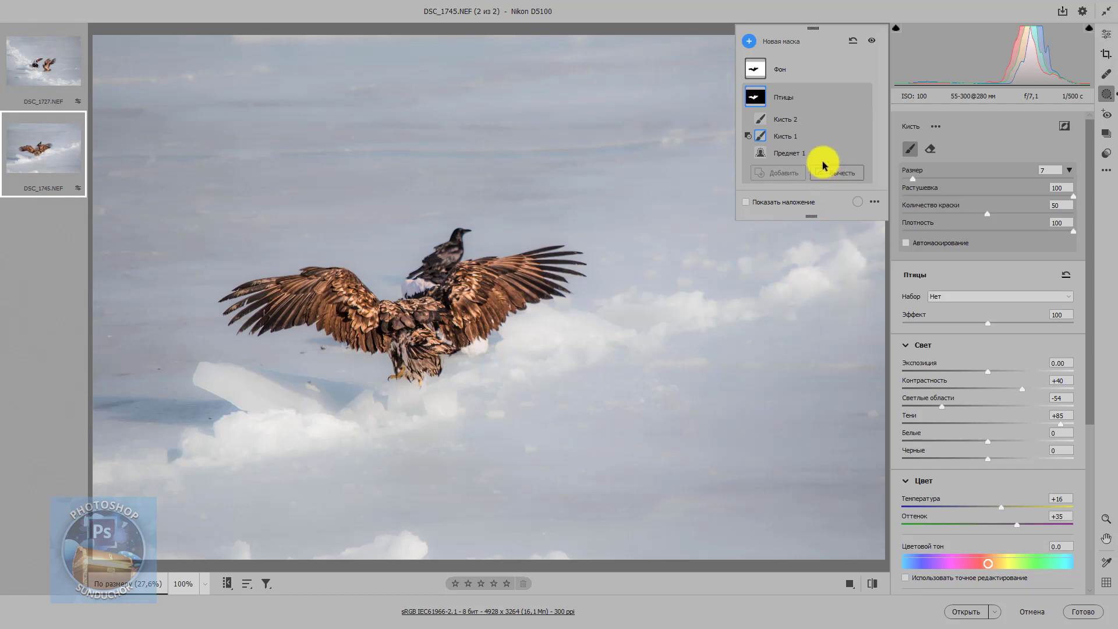
scroll(1081, 378, down, 3)
scroll(1081, 378, down, 2)
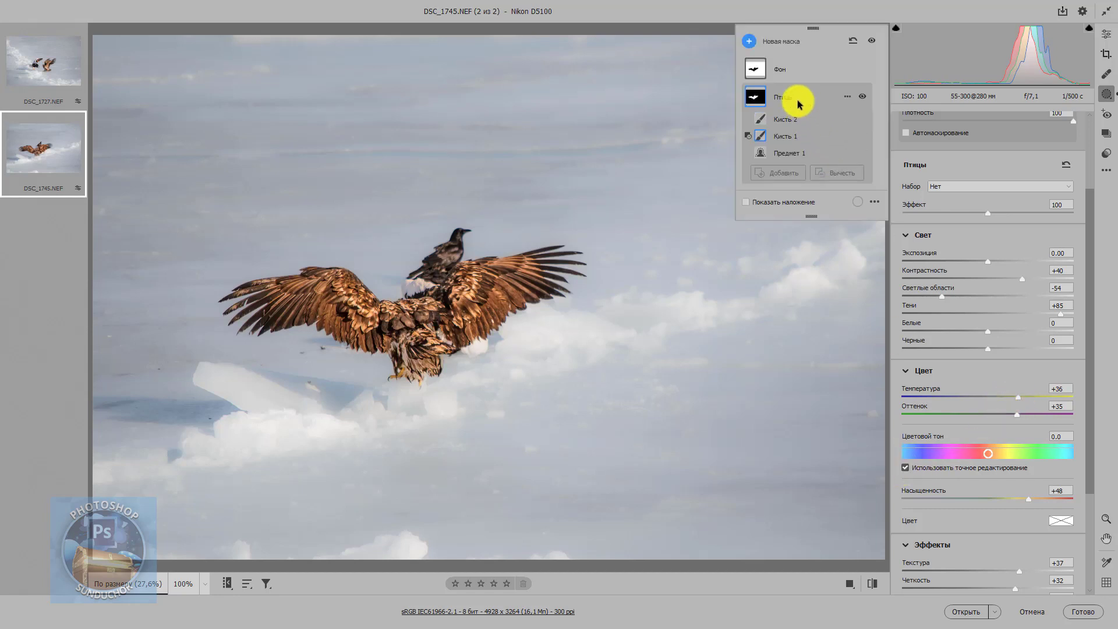
click(792, 73)
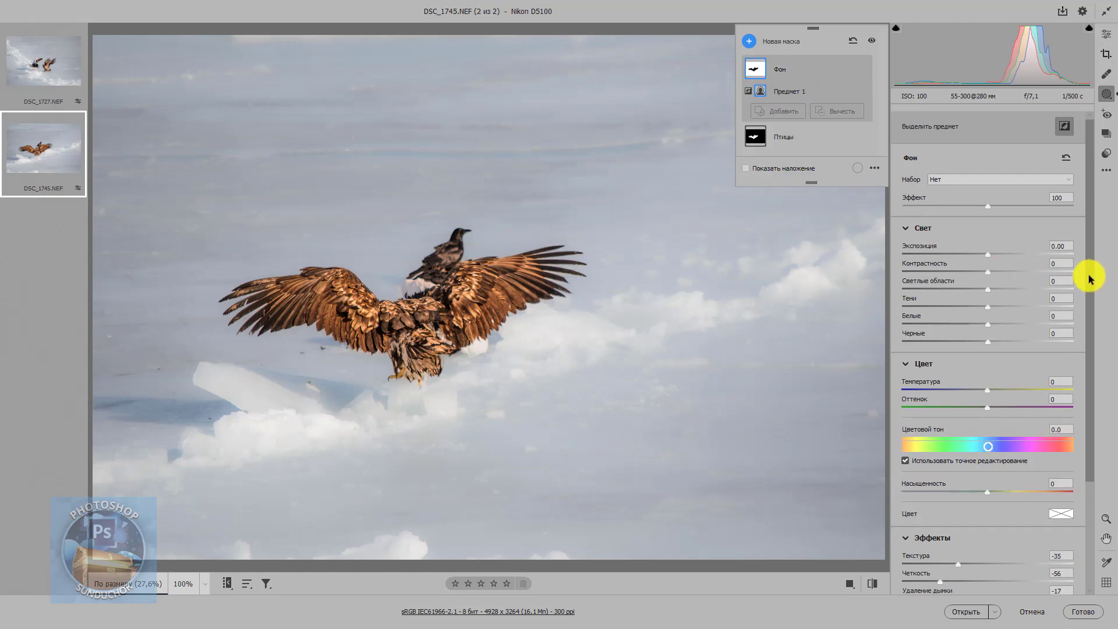
Set the Фон mask's Texture −31, Clarity −43, Dehaze −8, then preview default settings
drag(1091, 279, 1082, 378)
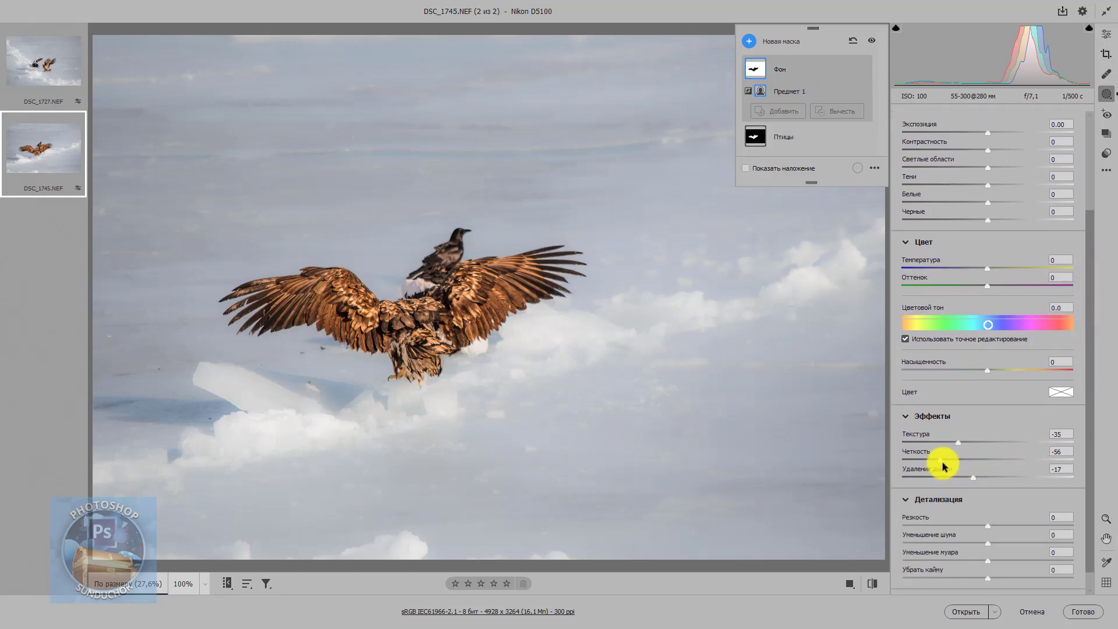
mouse_move(943, 463)
mouse_down()
mouse_move(980, 479)
mouse_move(962, 442)
mouse_up()
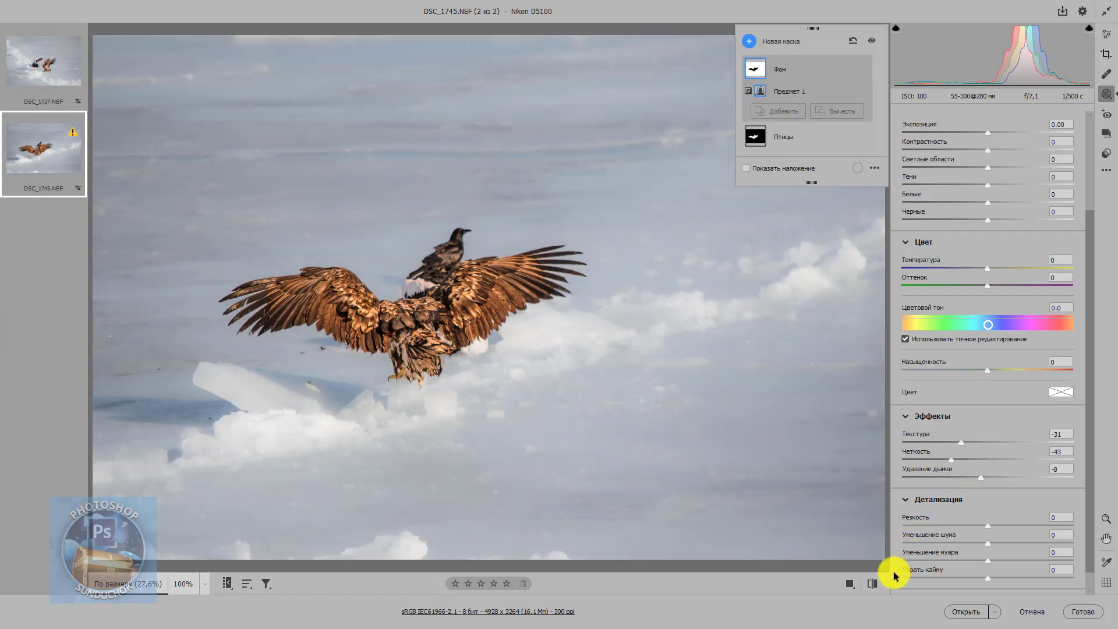
click(872, 584)
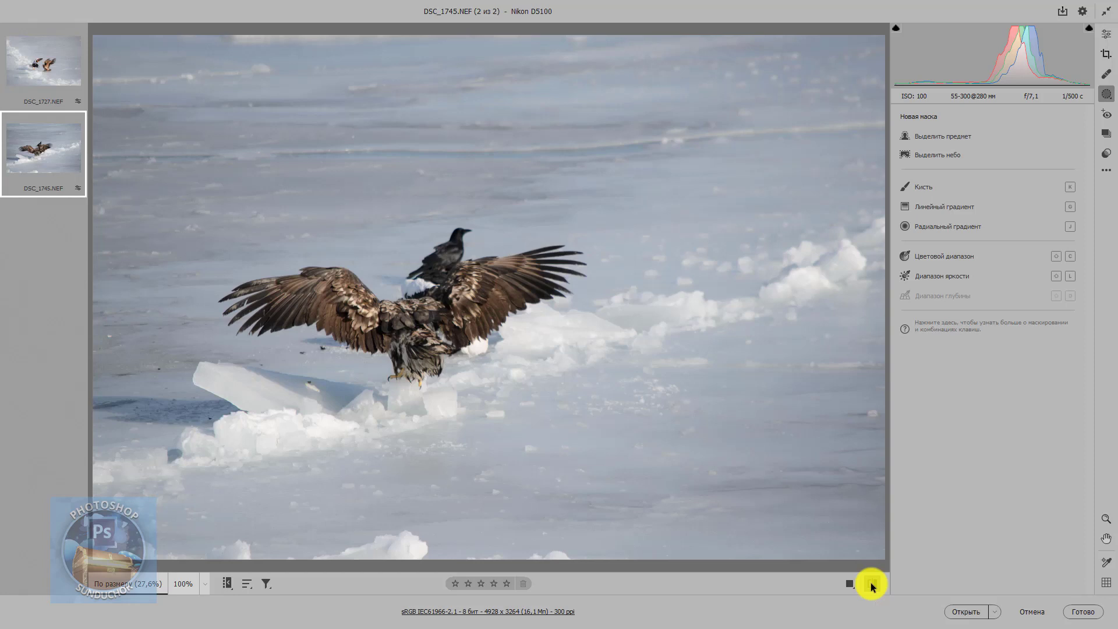
Switch back from the default-settings preview to the edited photo
click(872, 584)
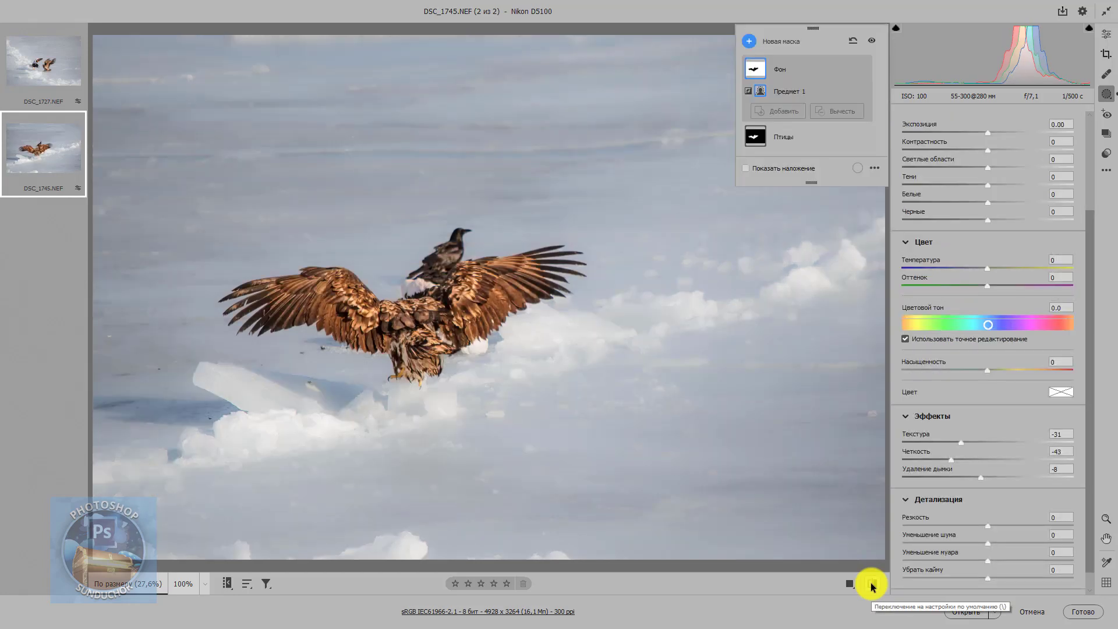